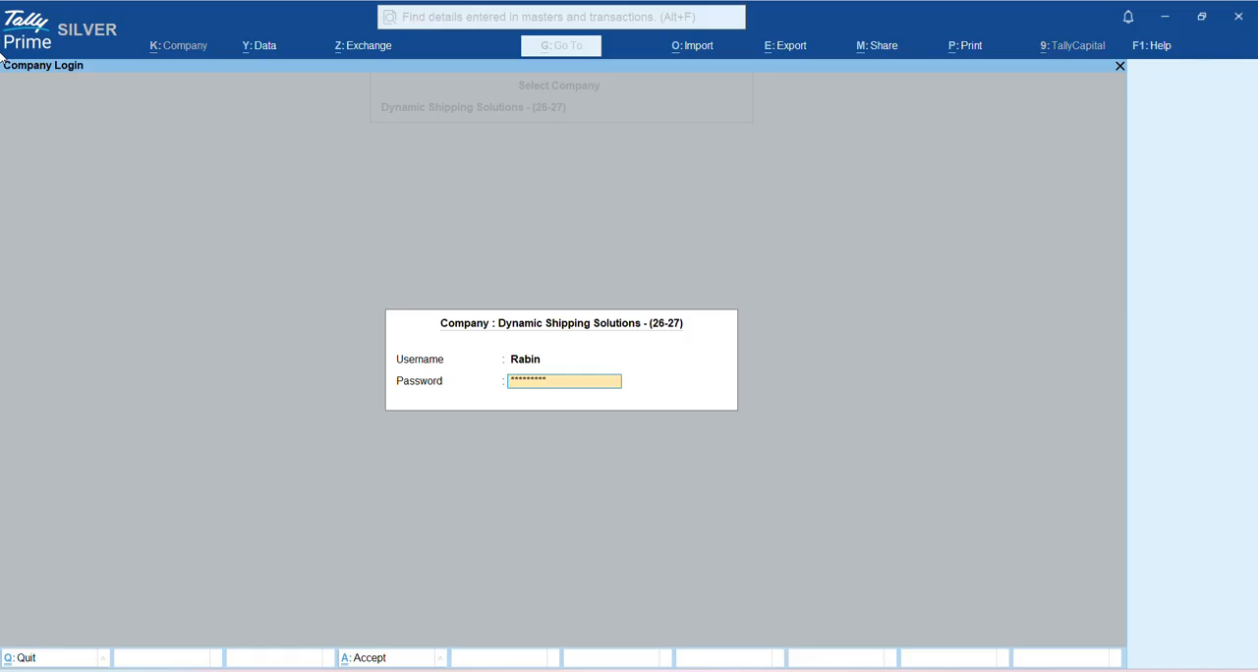
Log in to the Dynamic Shipping Solutions - (26-27) company and open its GSTR-2B Reconciliation report
key(Return)
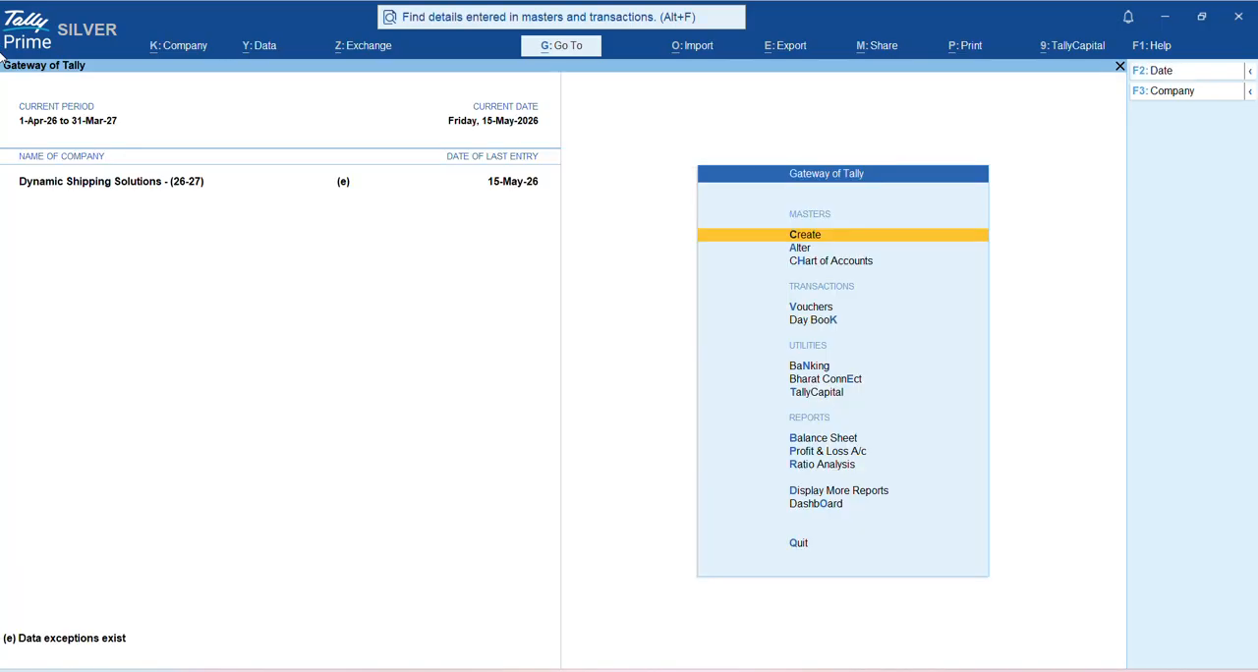
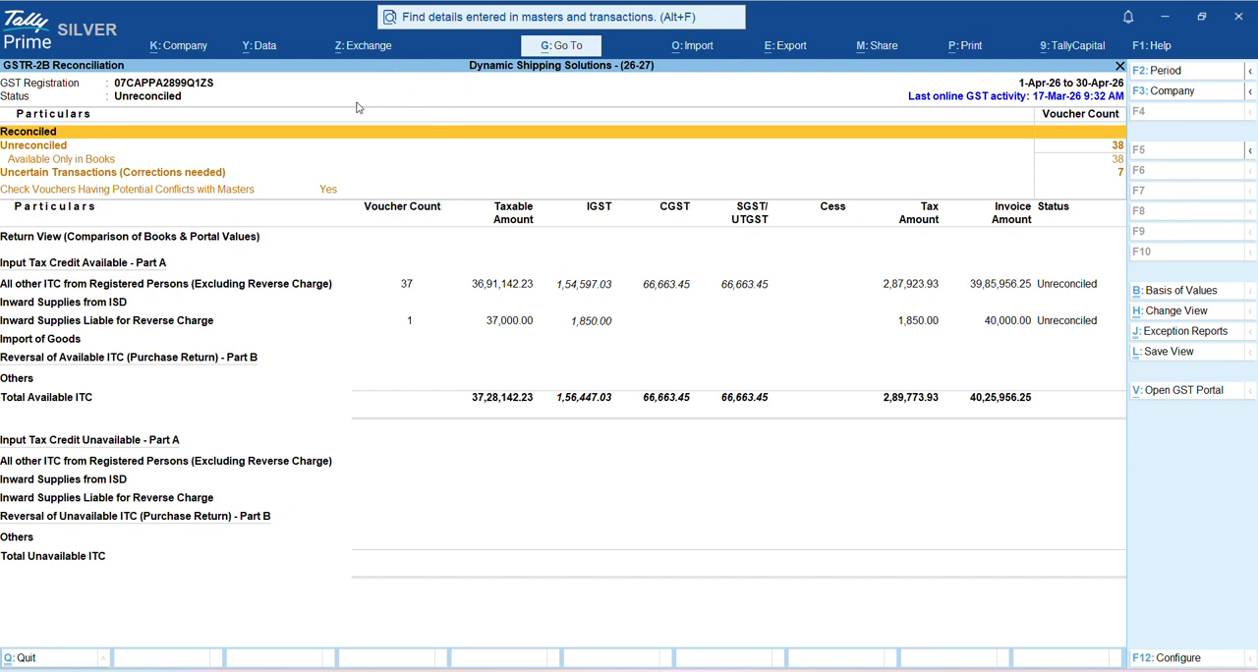
click(348, 47)
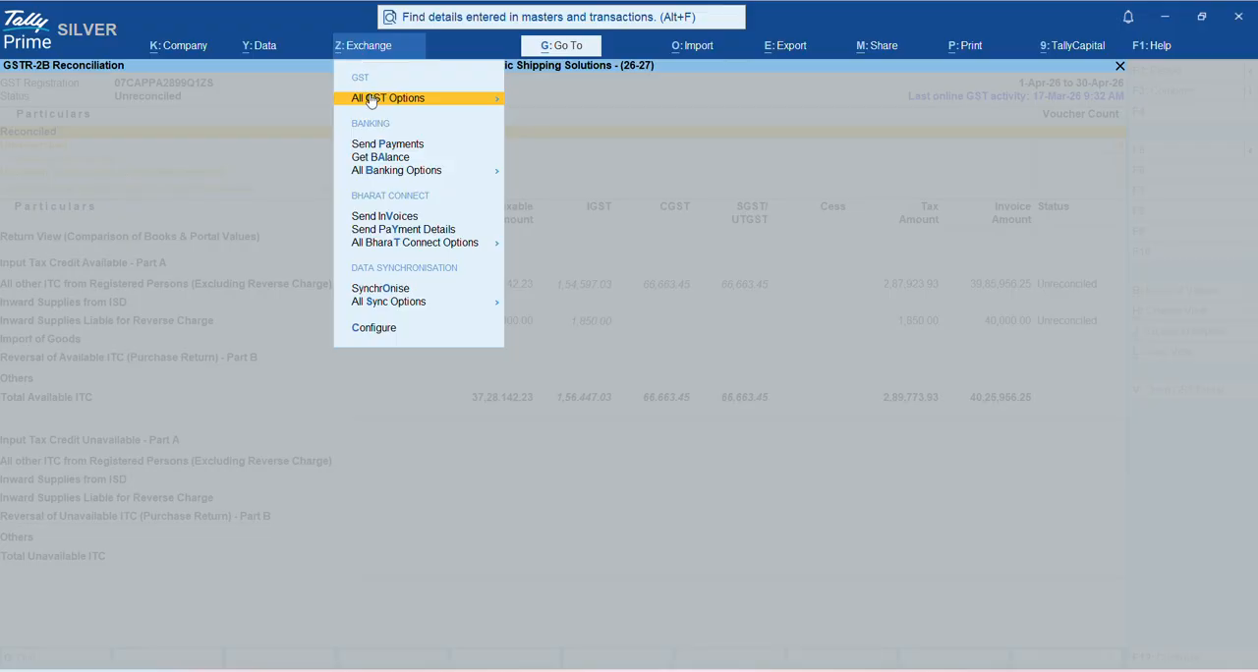
click(371, 101)
key(Down)
key(Down)
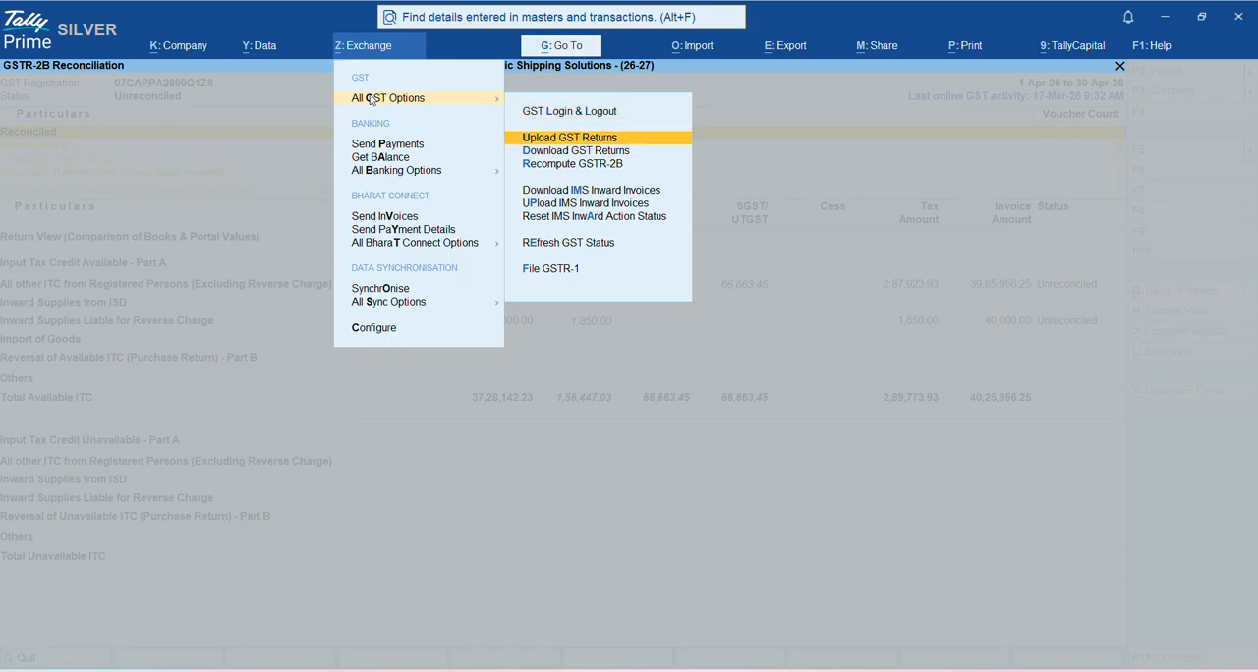
key(Up)
key(Down)
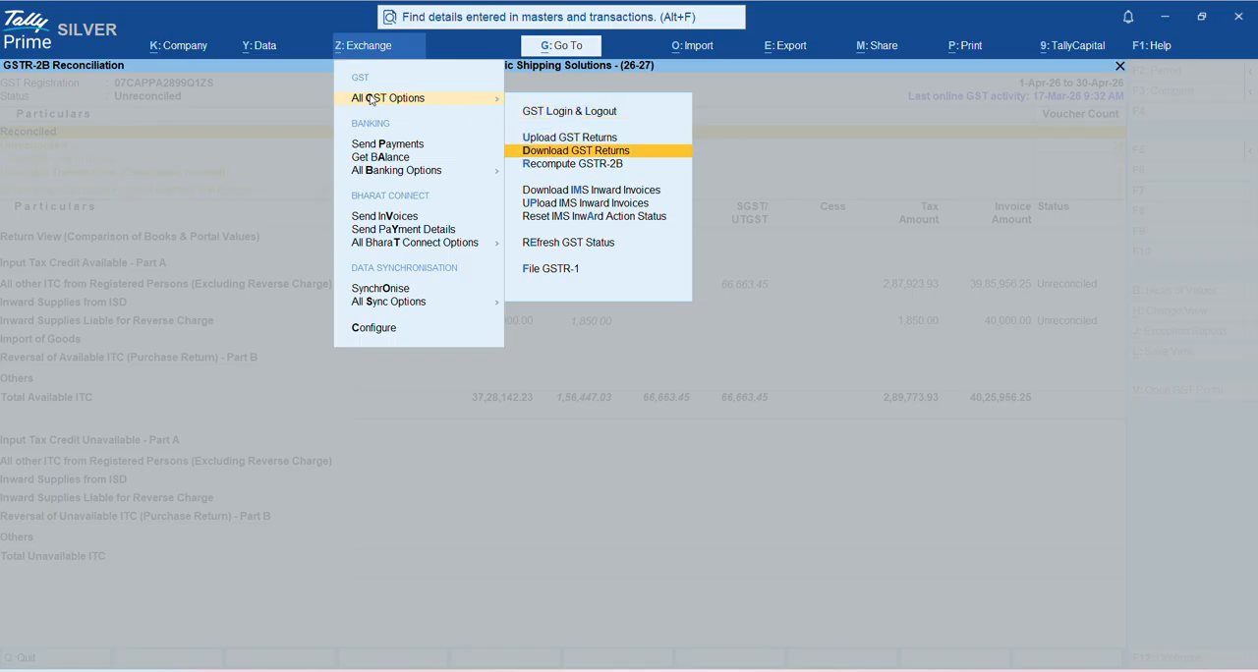
key(Down)
key(Down)
key(Up)
key(Up)
key(Up)
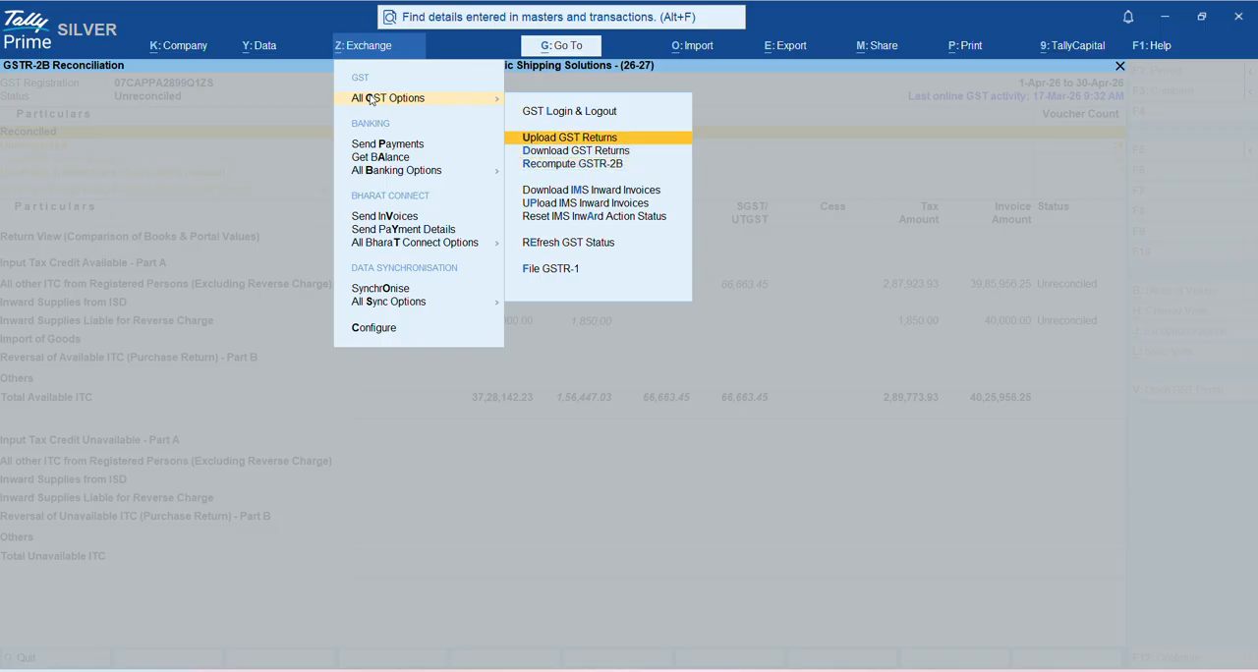
key(Down)
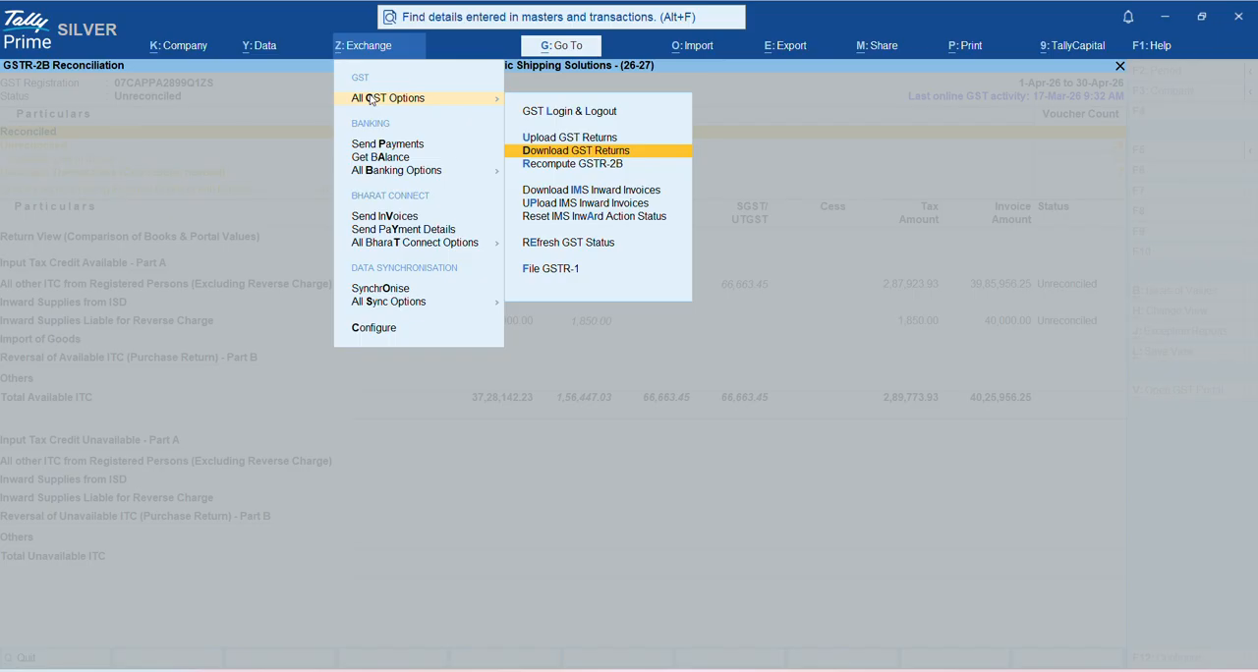
key(Down)
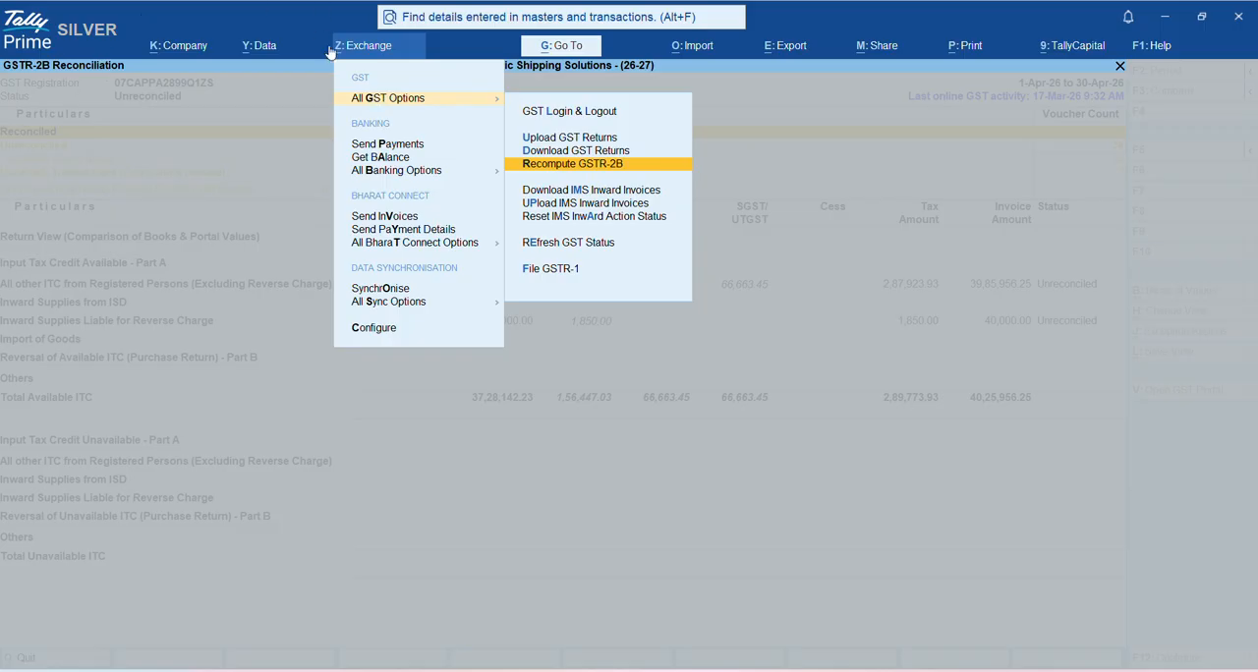
key(Return)
key(Escape)
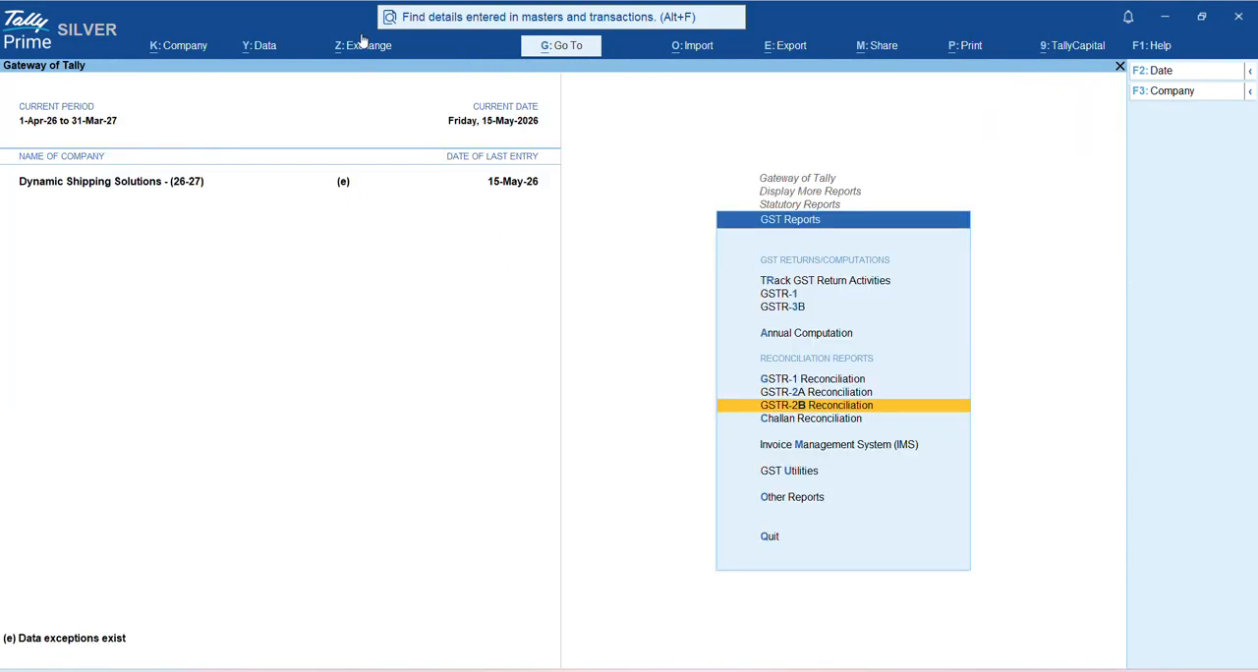
key(Return)
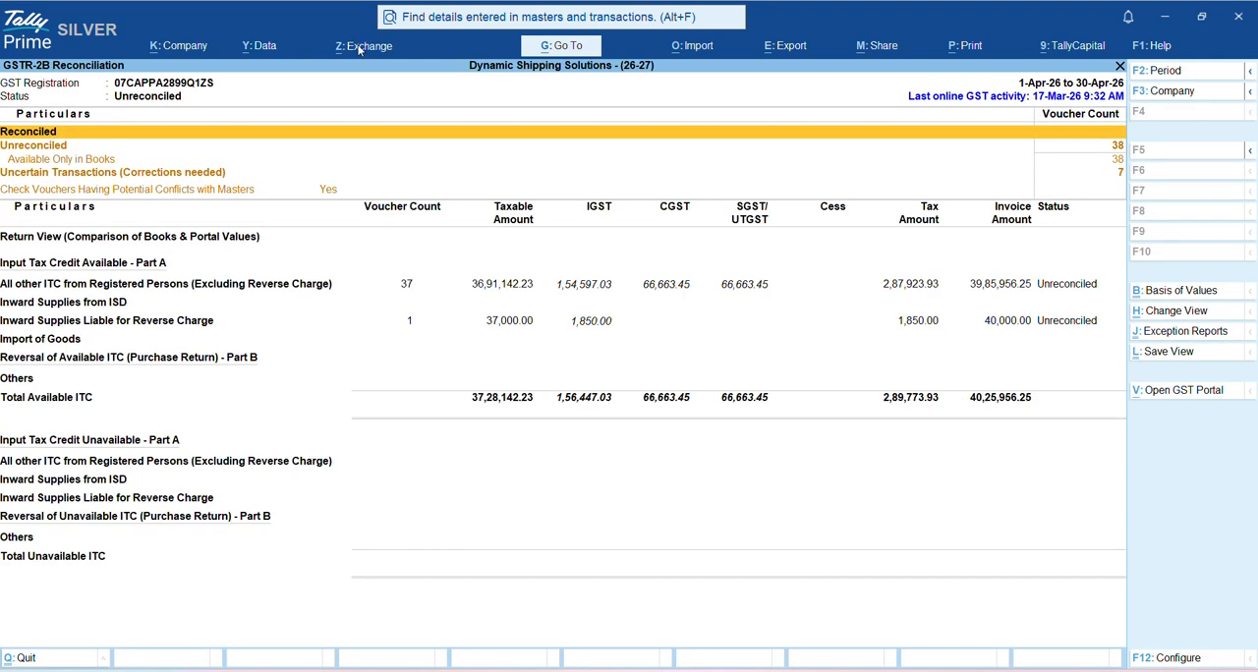
Open the Download GST Returns window from the online GST options of the GSTR-2B Reconciliation report
click(360, 47)
key(Return)
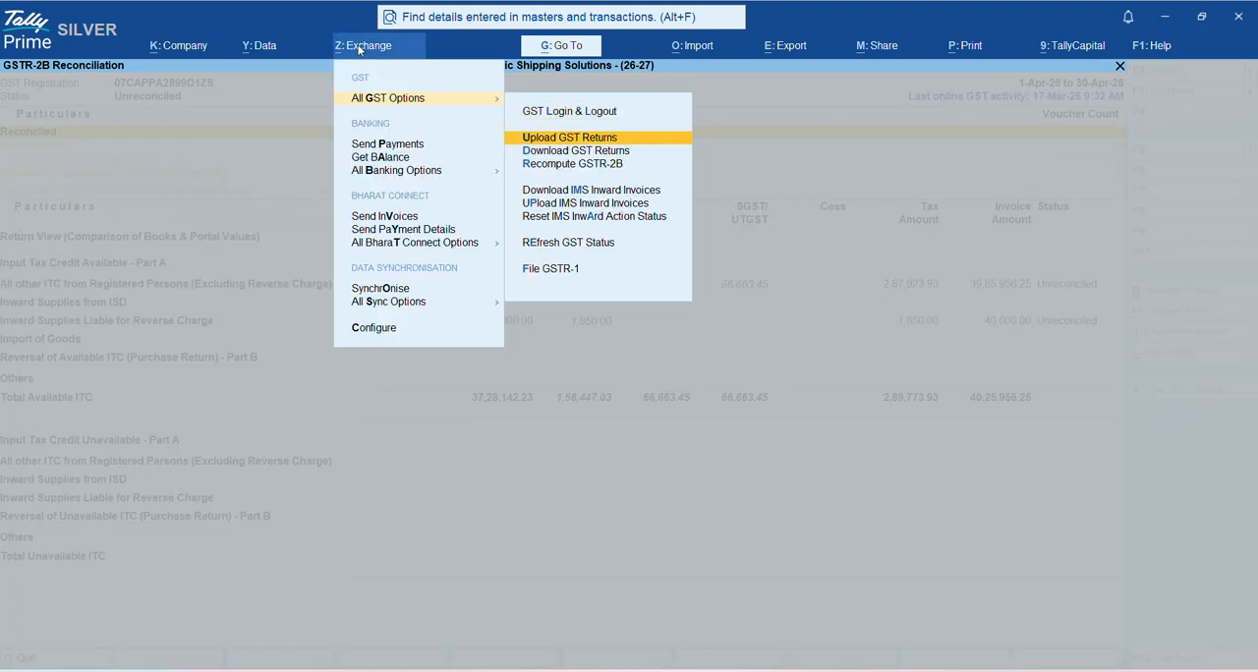
key(Down)
key(Up)
key(Down)
key(Down)
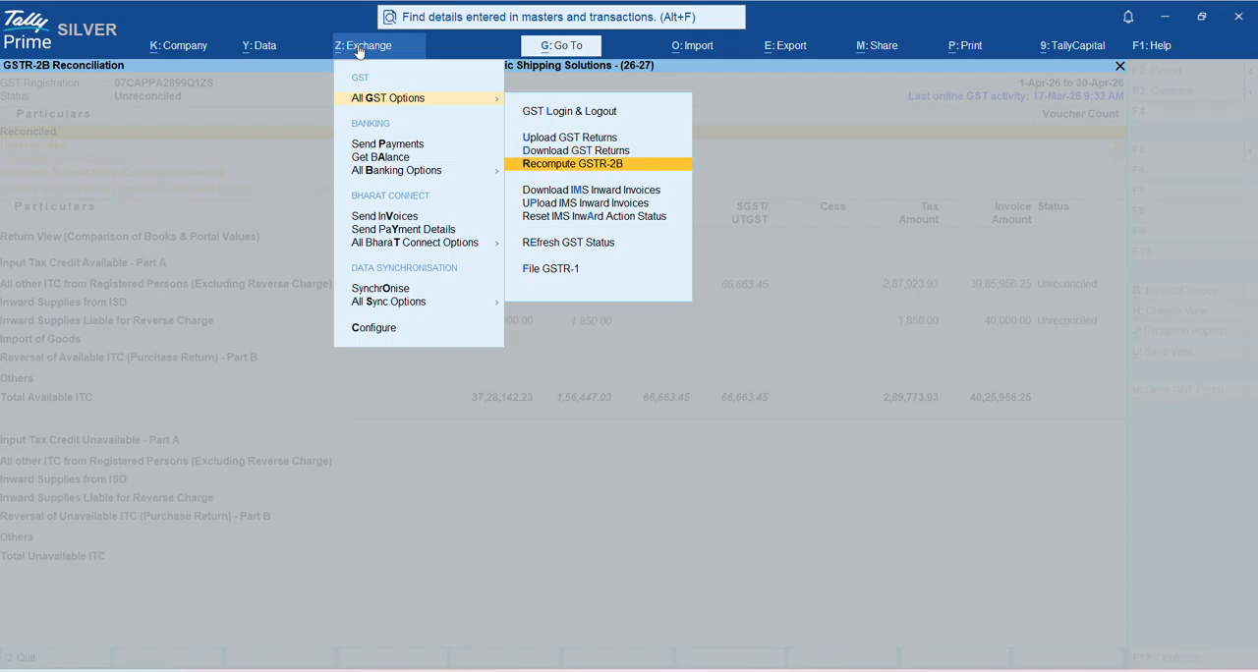
key(Down)
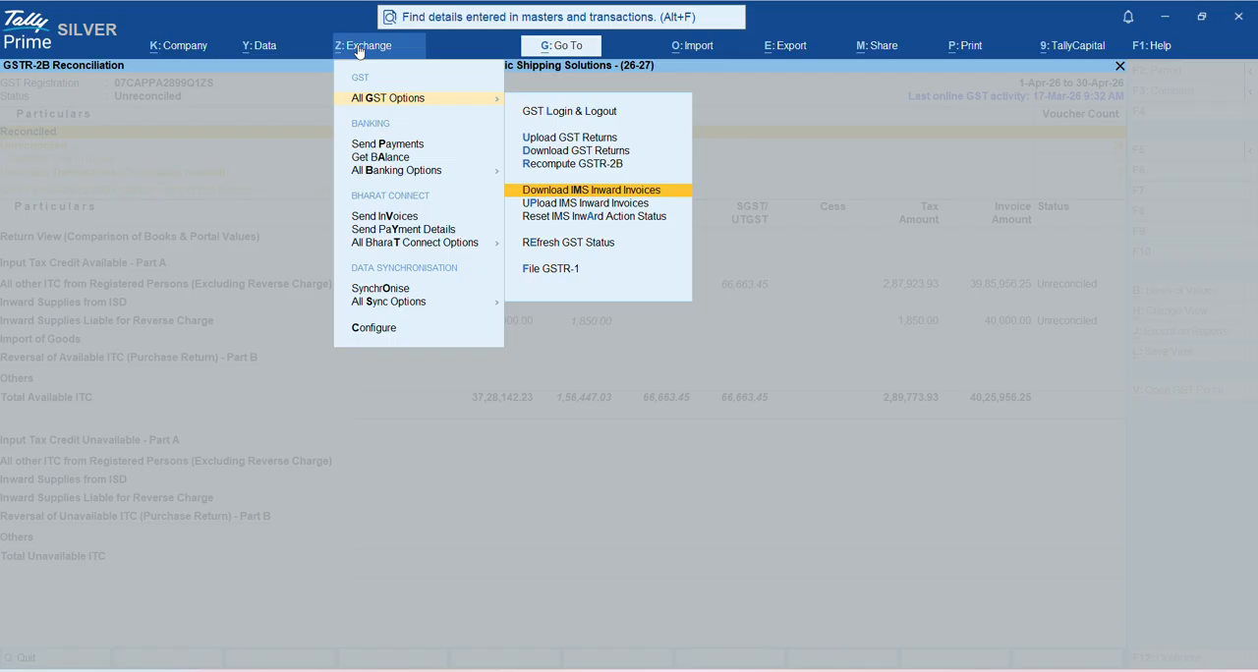
key(Down)
key(Down)
key(Down)
key(Up)
key(Up)
key(Up)
key(Up)
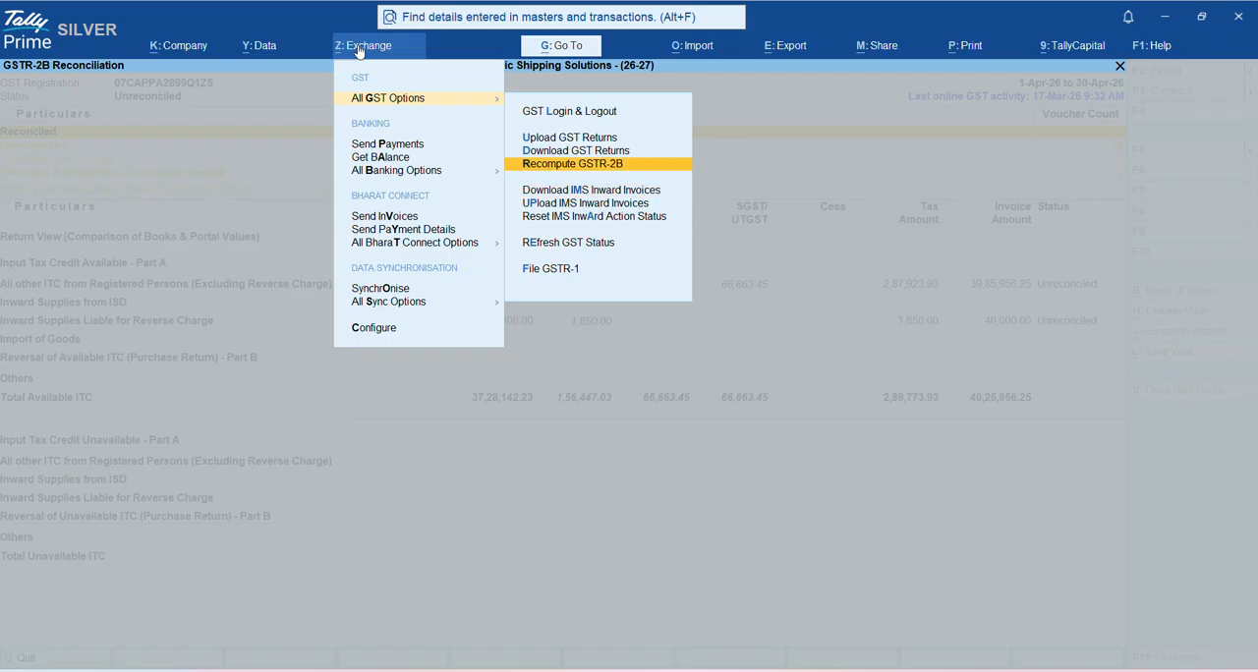
key(Up)
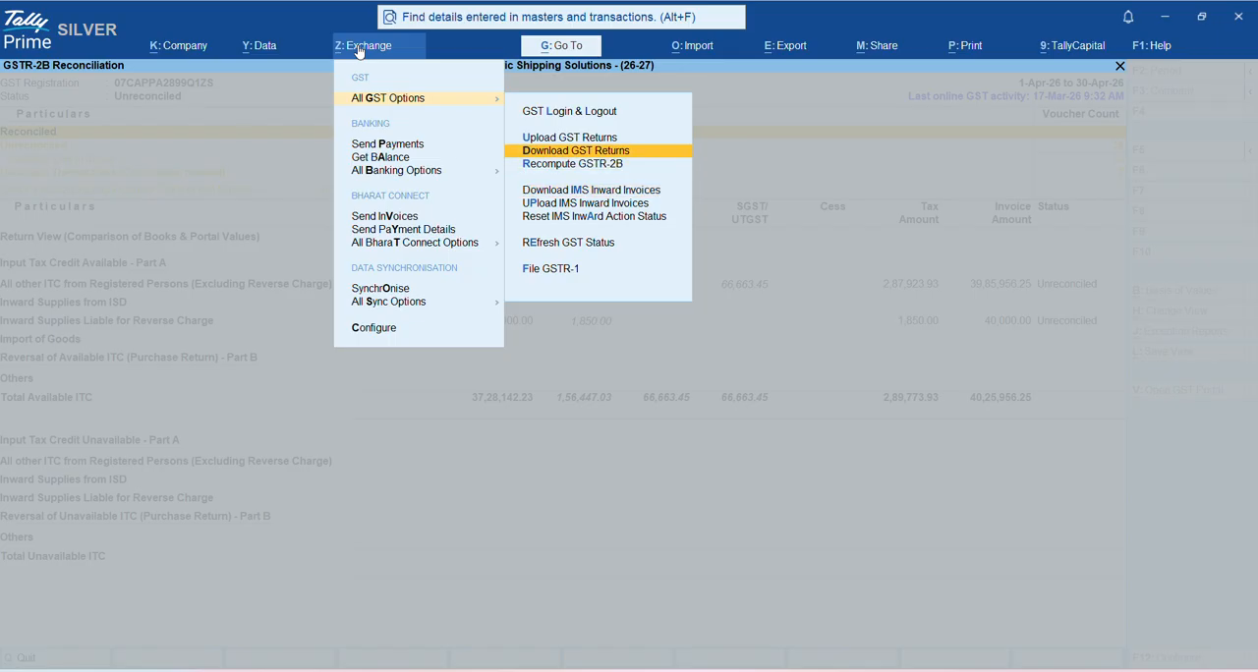
key(Return)
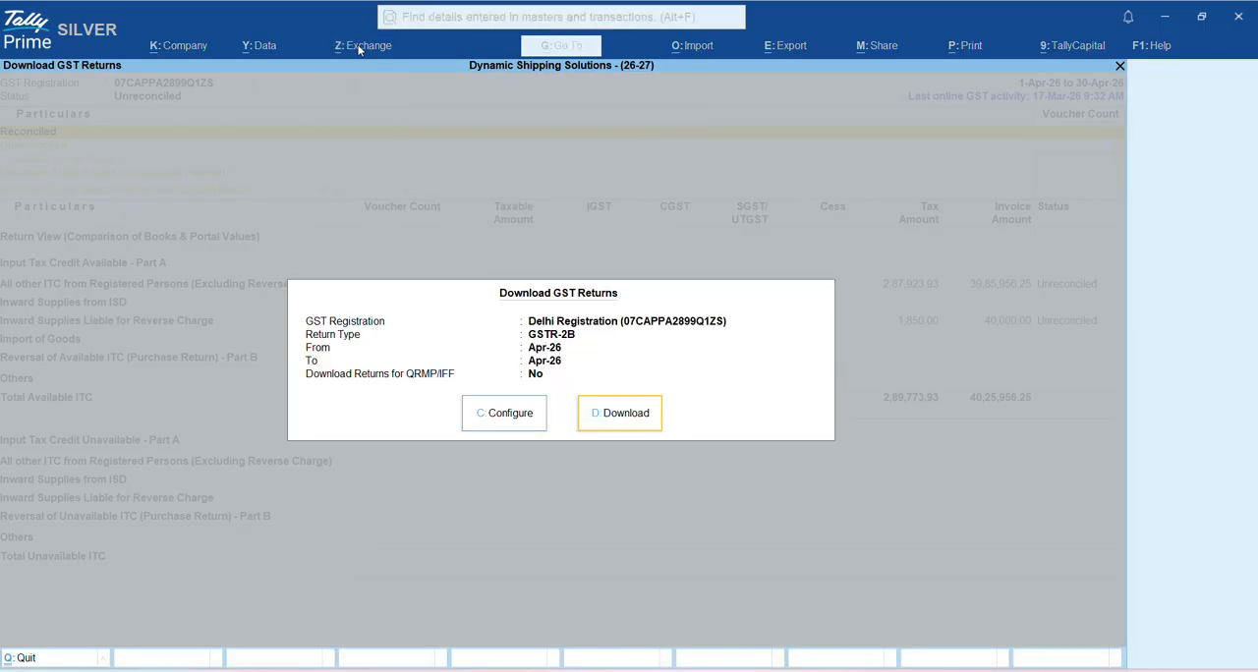
Configure the download with GSTR-2B as the only return type
key(Return)
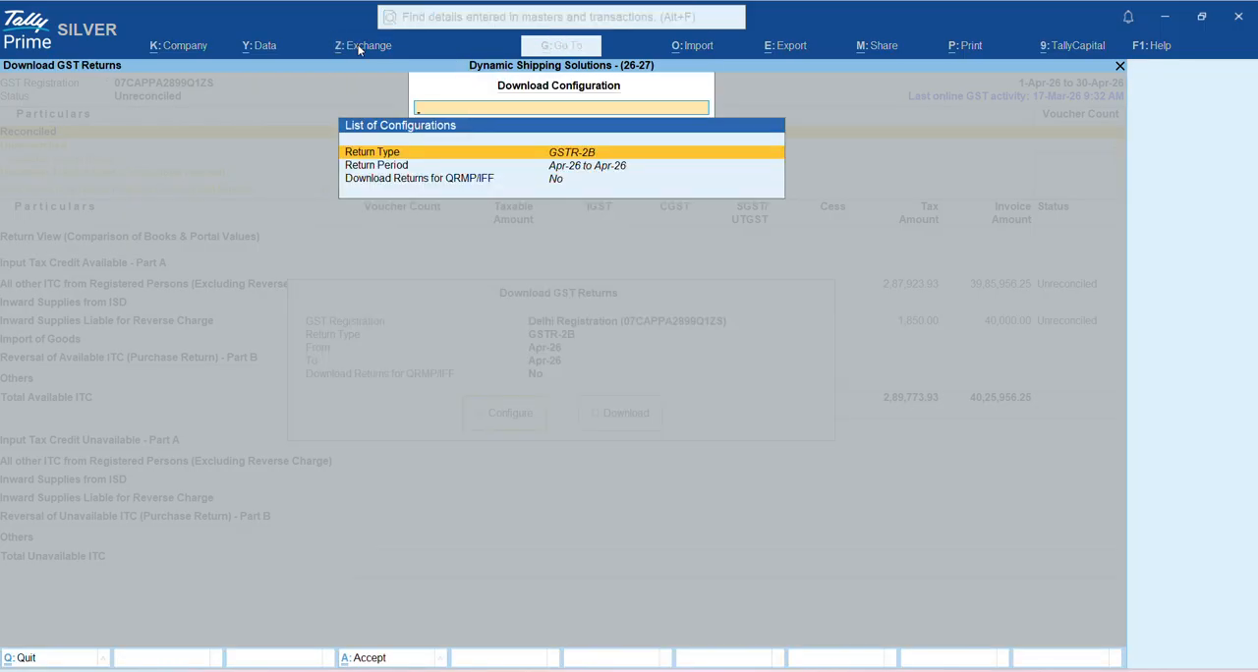
key(Down)
key(Up)
key(Return)
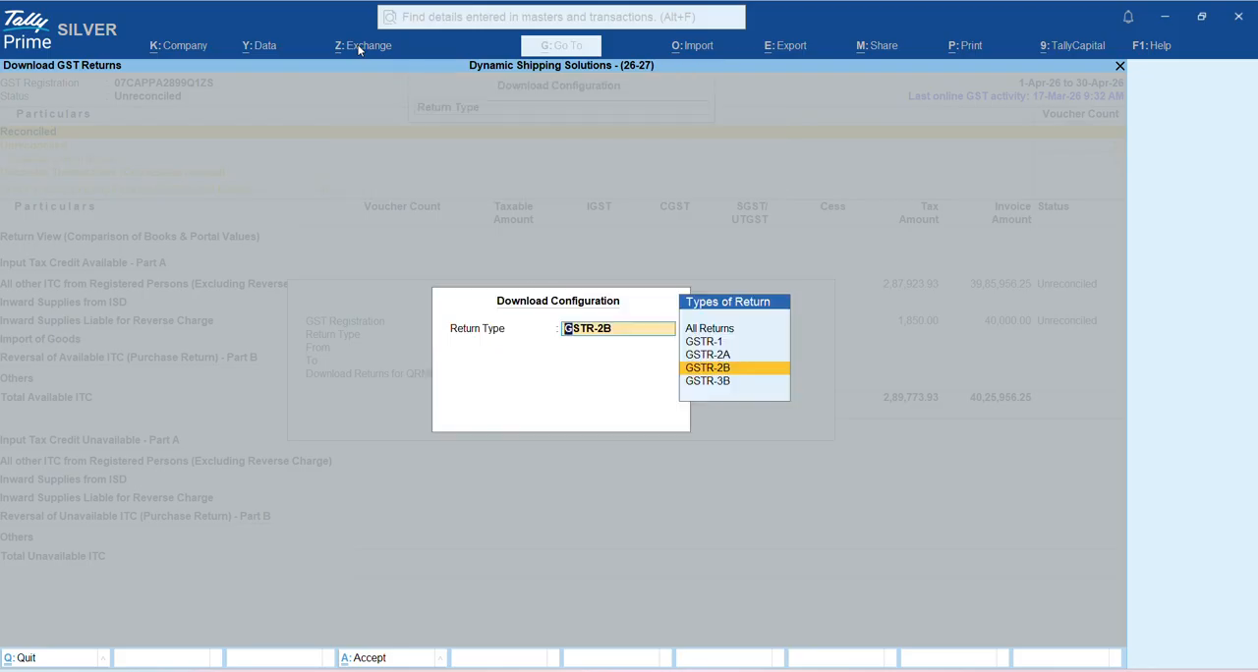
key(Up)
key(Up)
key(Down)
key(Down)
key(Down)
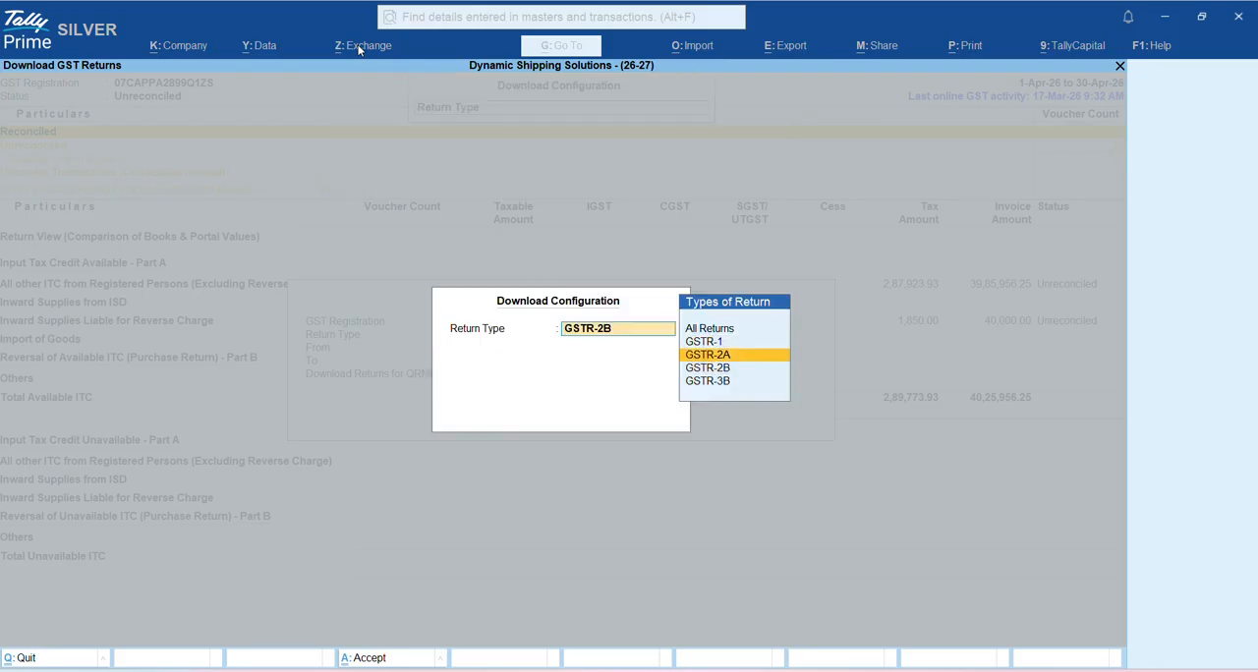
key(Up)
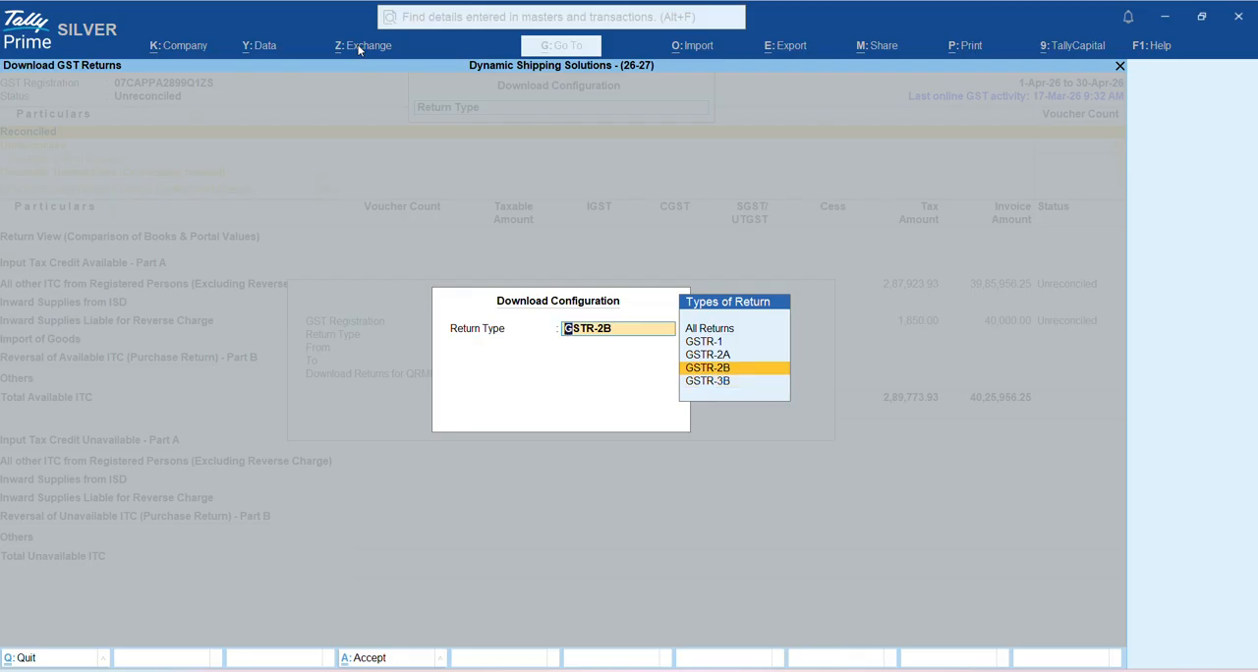
key(Return)
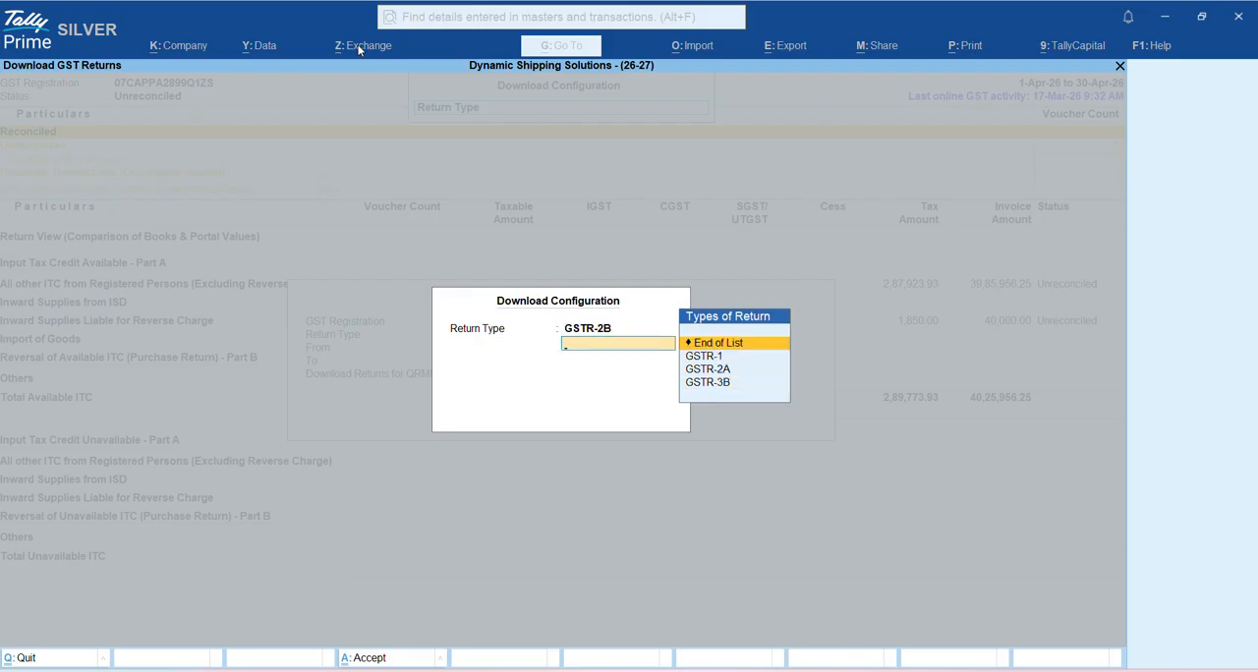
key(Return)
Accept Apr-26 to Apr-26 as the return period and leave the download configuration
key(Down)
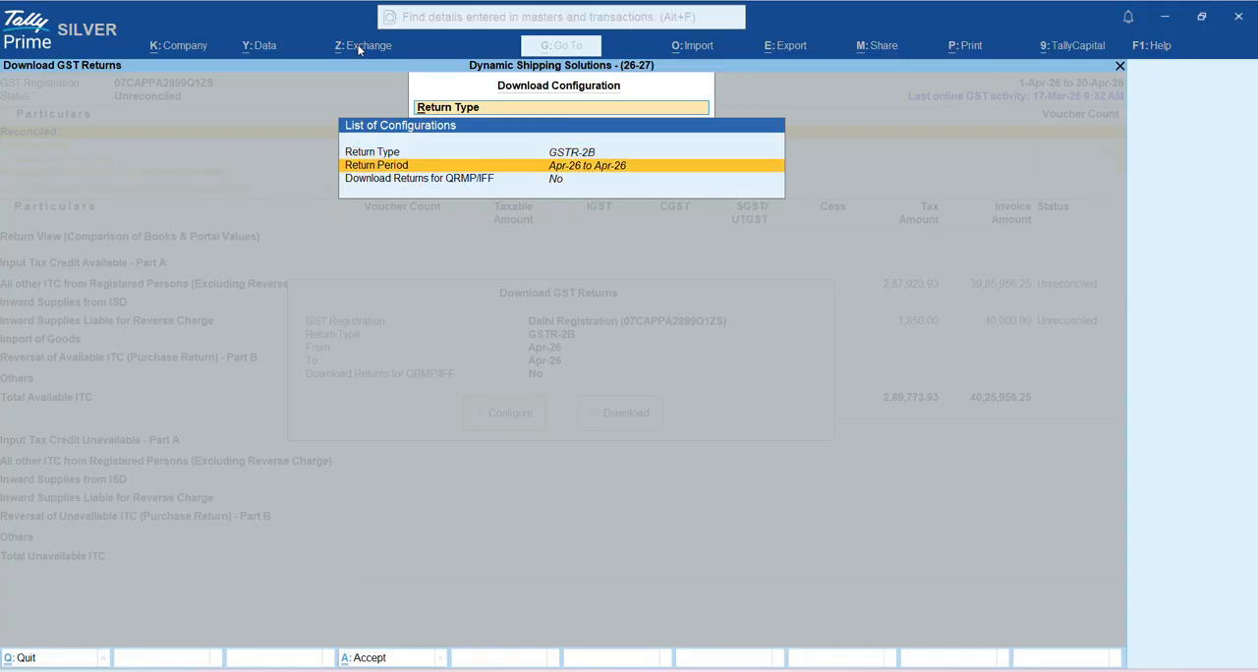
key(Return)
key(Return)
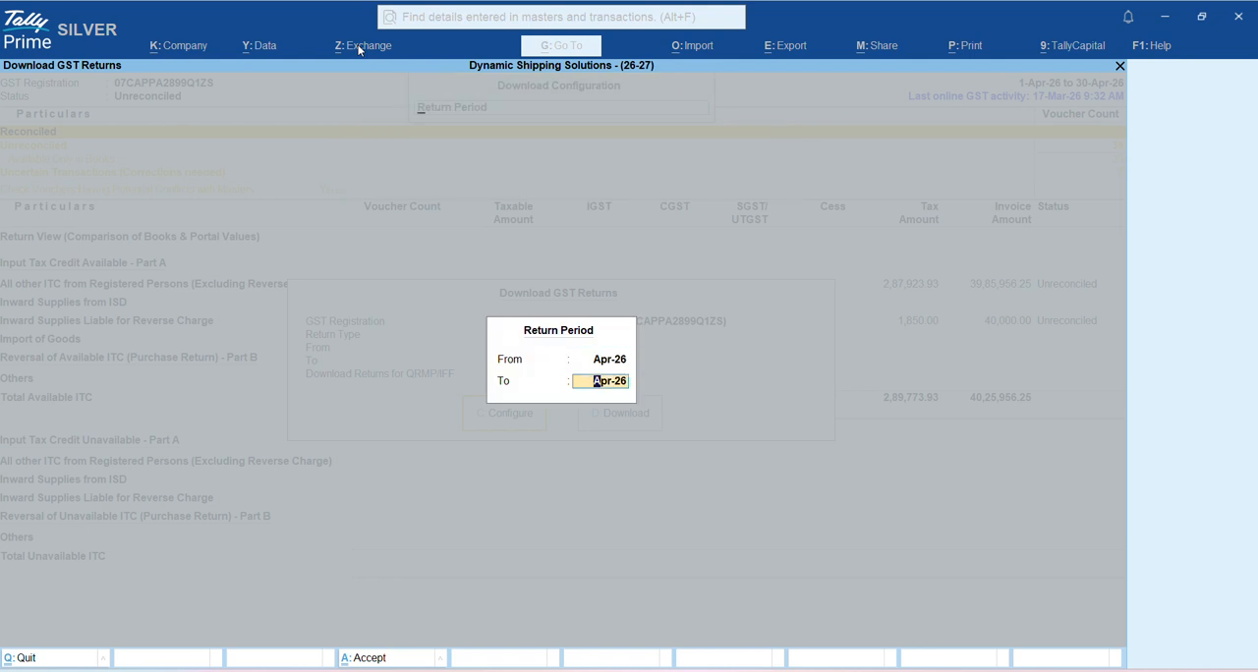
key(Return)
key(Escape)
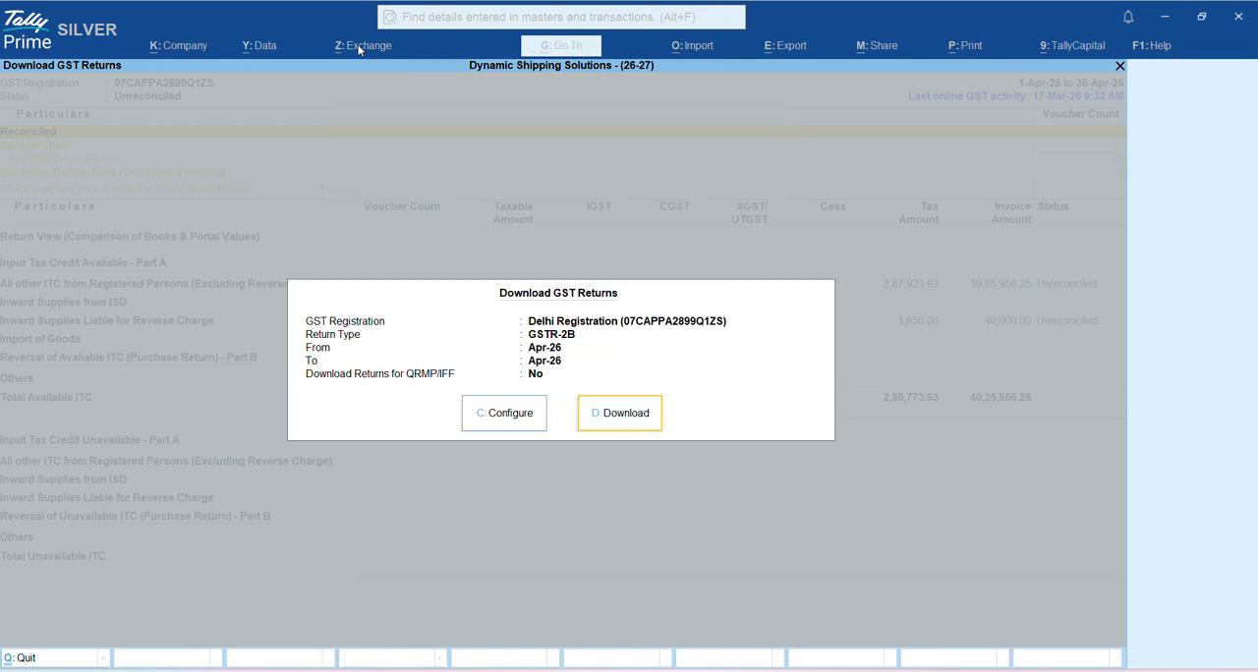
Download the GSTR-2B return, requesting an OTP for the GST login and entering the received OTP
key(Return)
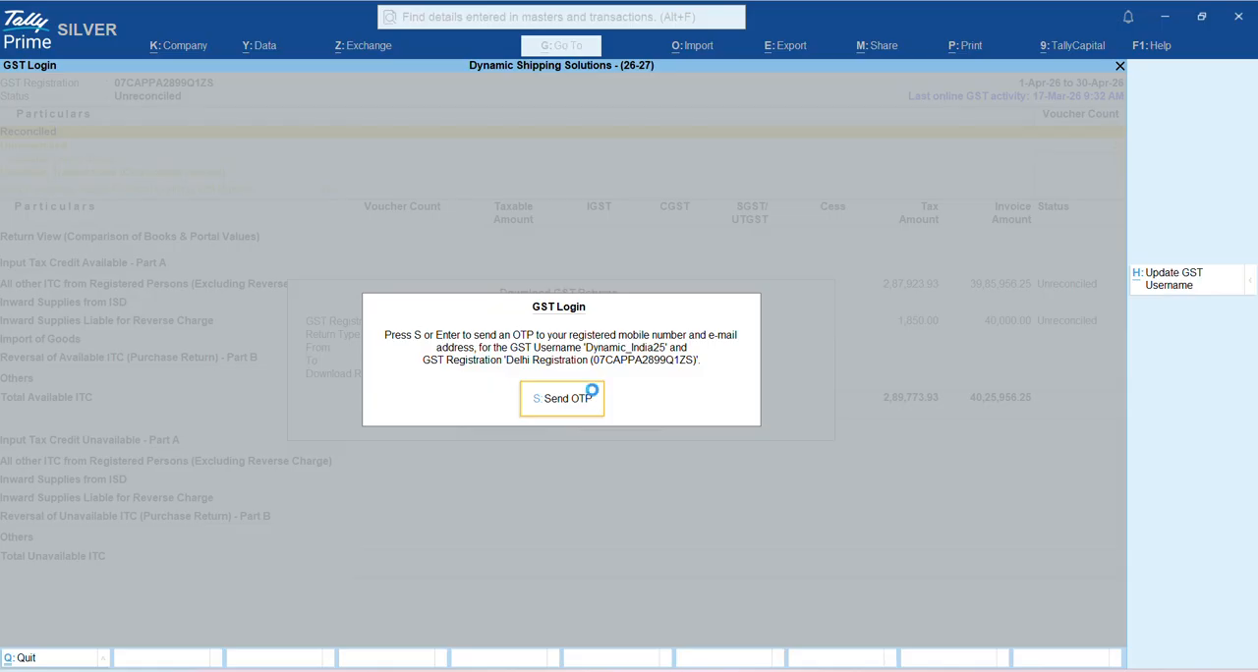
click(592, 392)
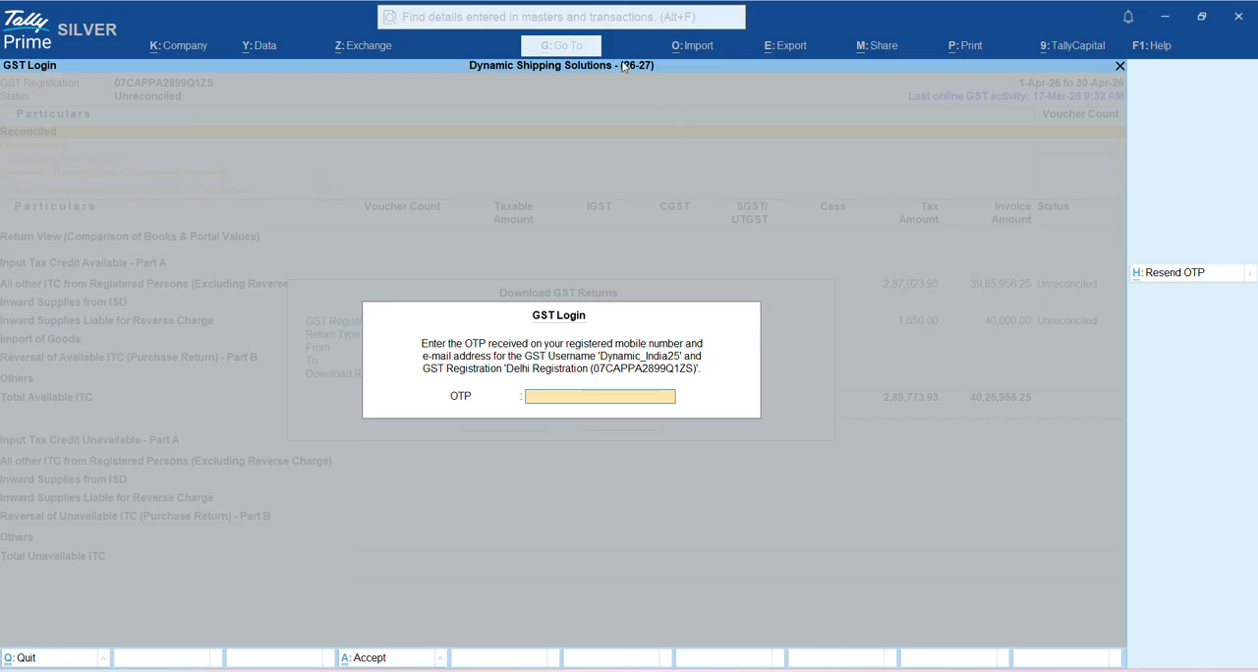
key(Return)
key(Return)
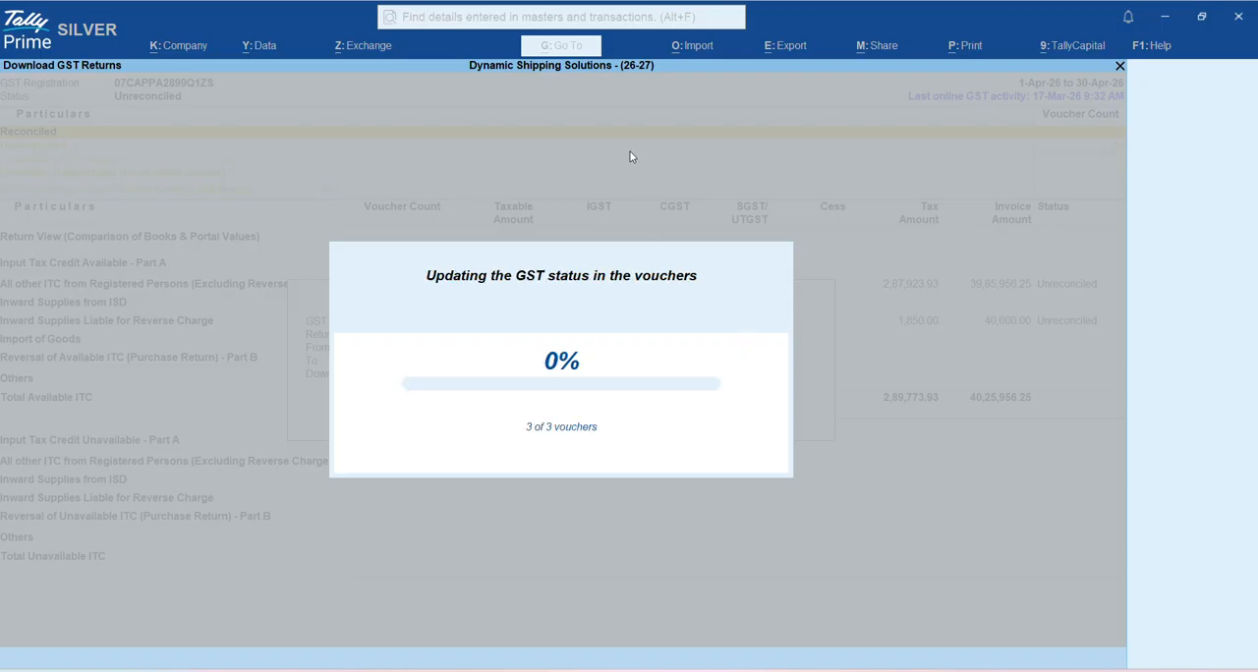
key(Return)
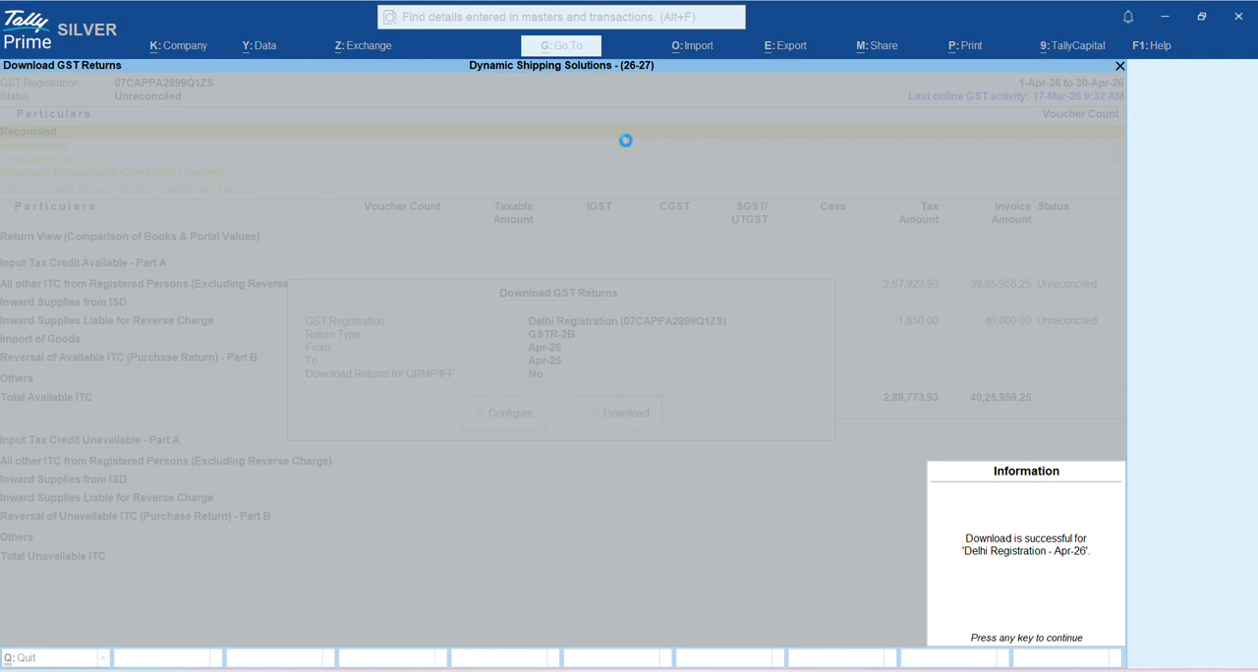
Examine the updated reconciliation summary, ending on the current-period voucher count for Available Only in Books
key(Down)
key(Down)
key(Down)
key(Down)
key(Down)
key(Down)
key(Down)
key(Down)
key(Down)
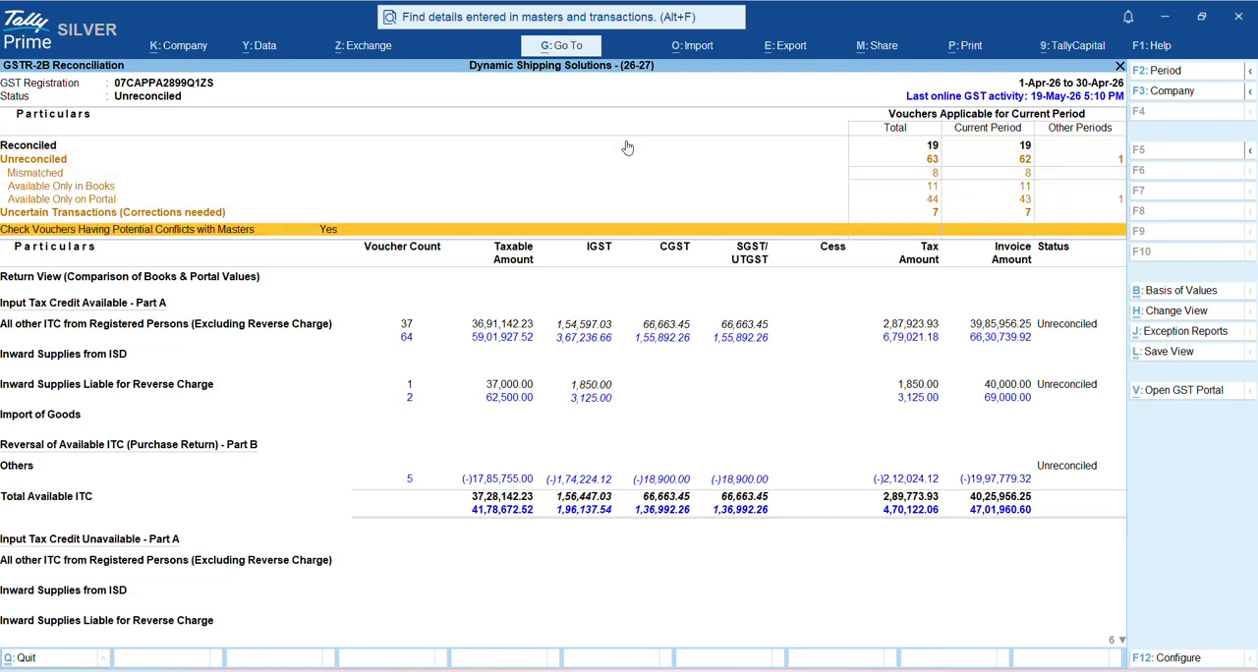
key(Up)
key(Up)
key(Up)
key(Up)
key(Up)
key(Up)
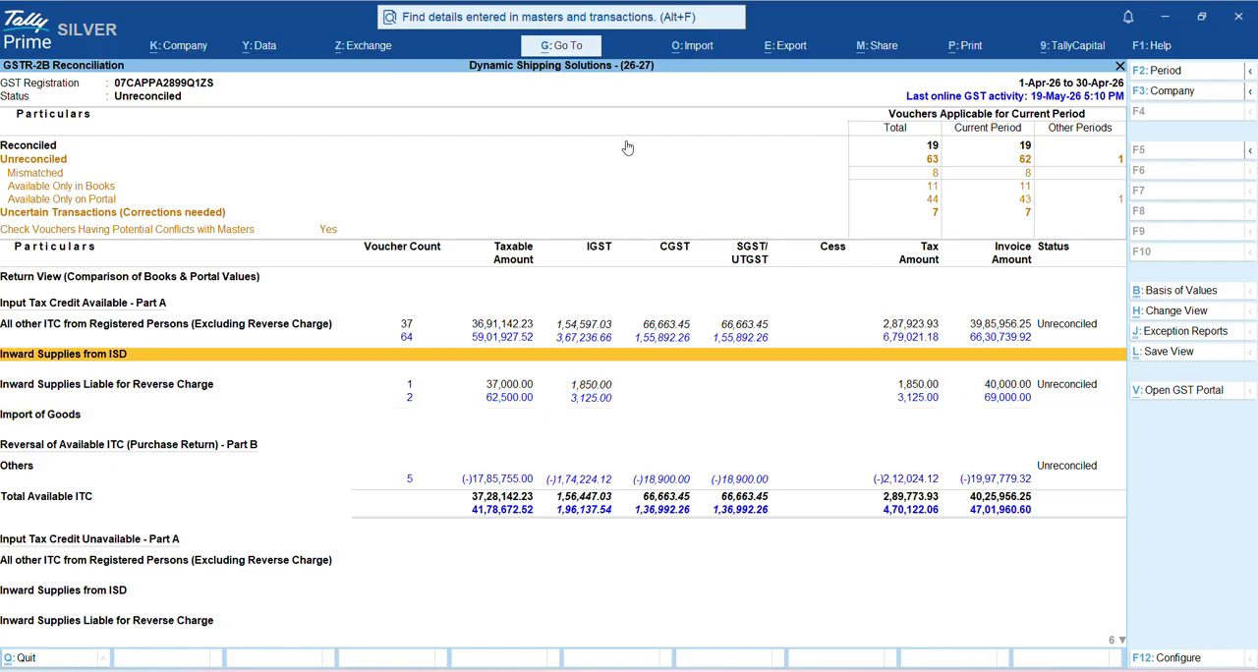
key(Up)
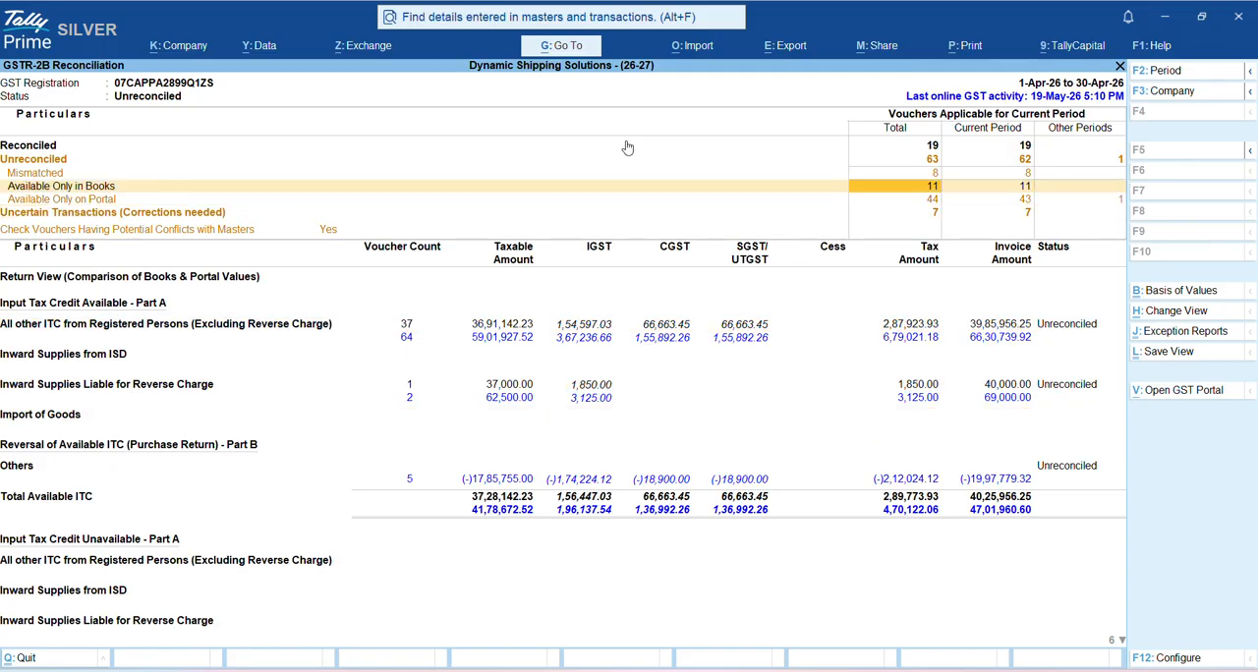
key(Right)
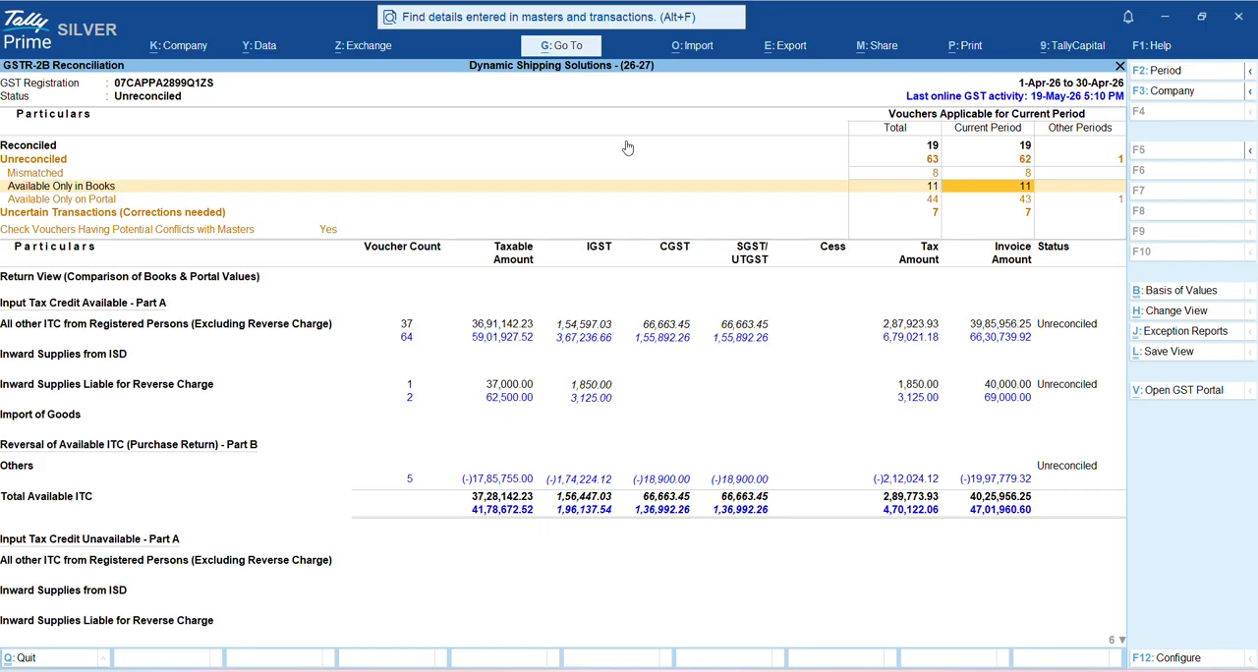
View the other-period voucher available only on the portal, then return to the reconciliation summary
key(Down)
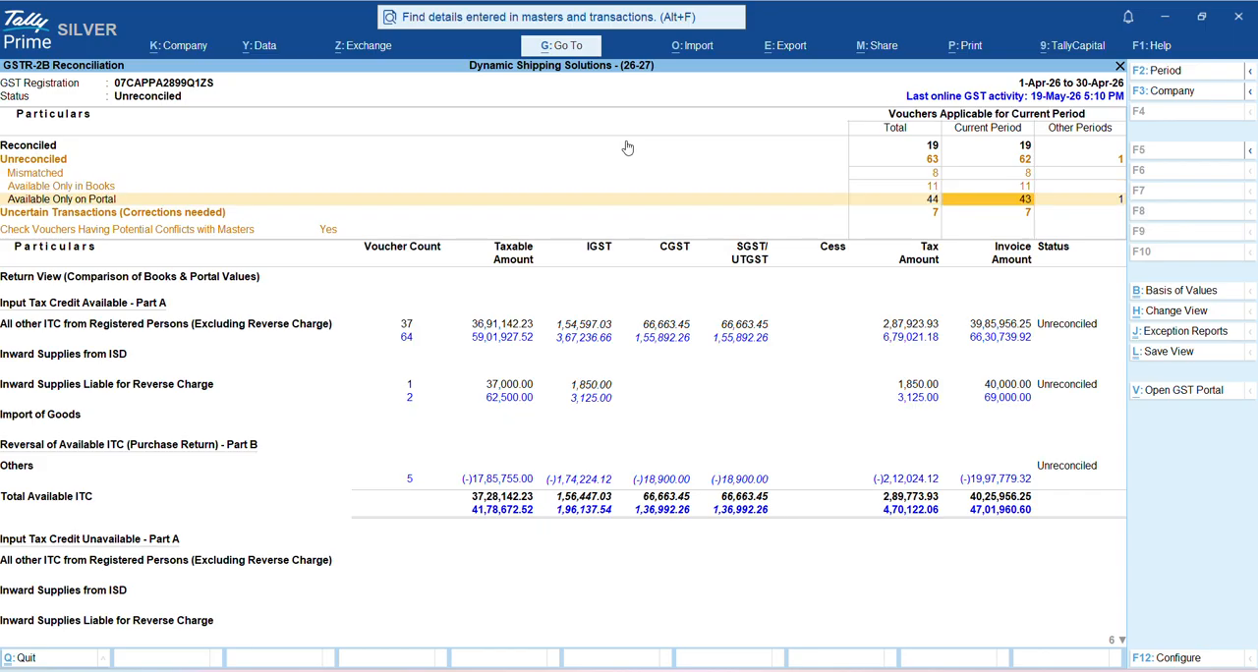
key(Up)
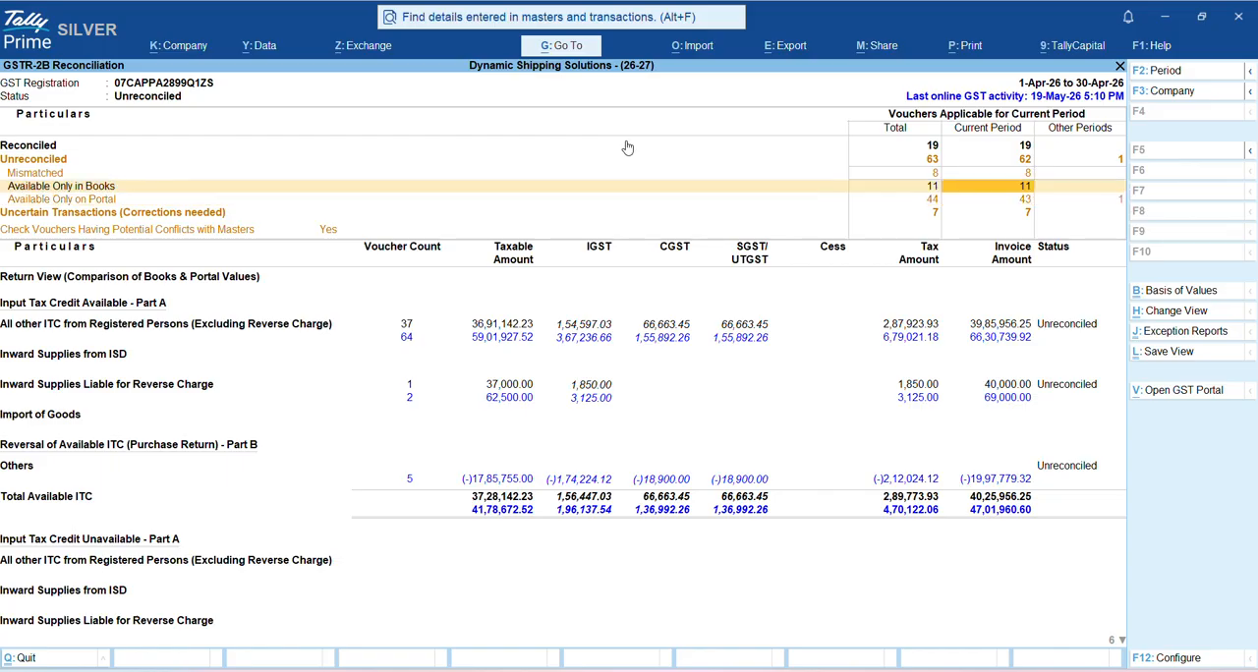
key(Down)
key(Right)
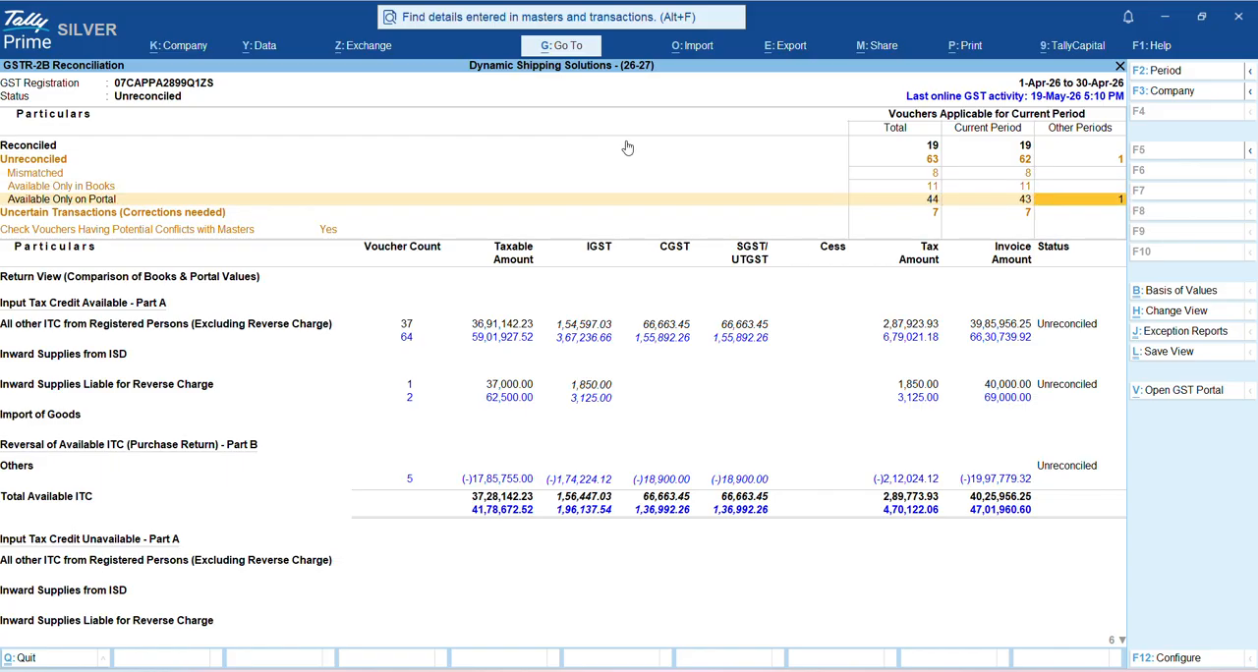
key(Return)
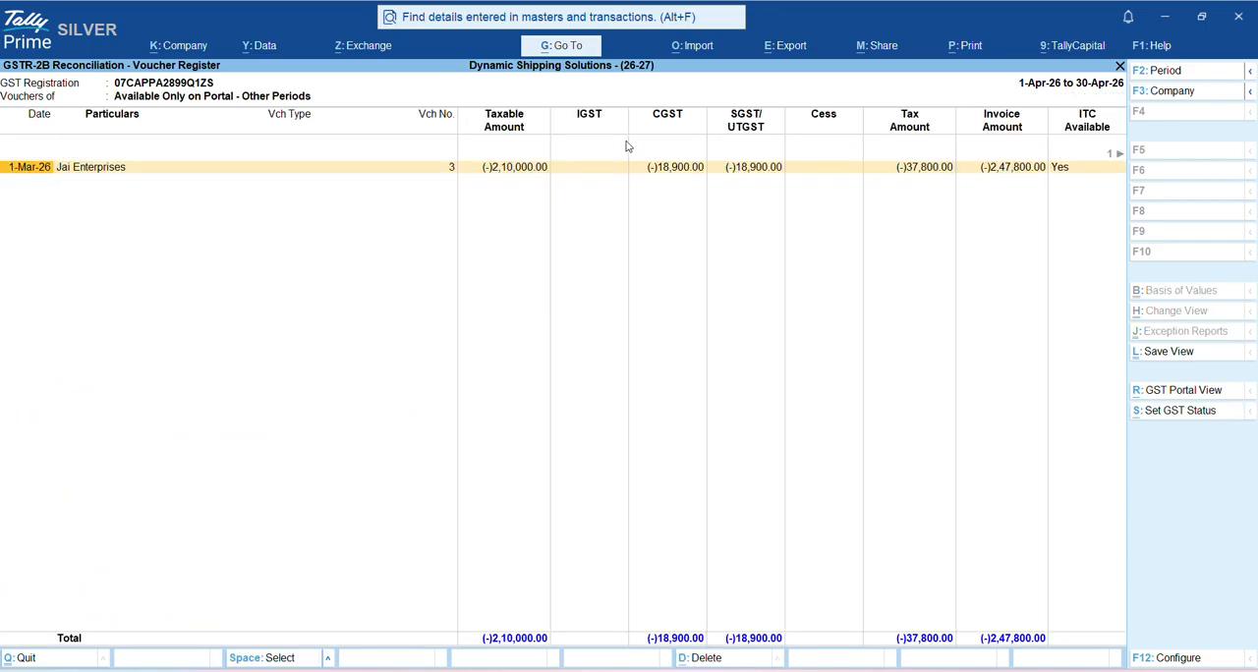
key(Escape)
Examine the Return View comparison of books and portal values for the Input Tax Credit Available rows, including reverse charge and import of goods
key(Down)
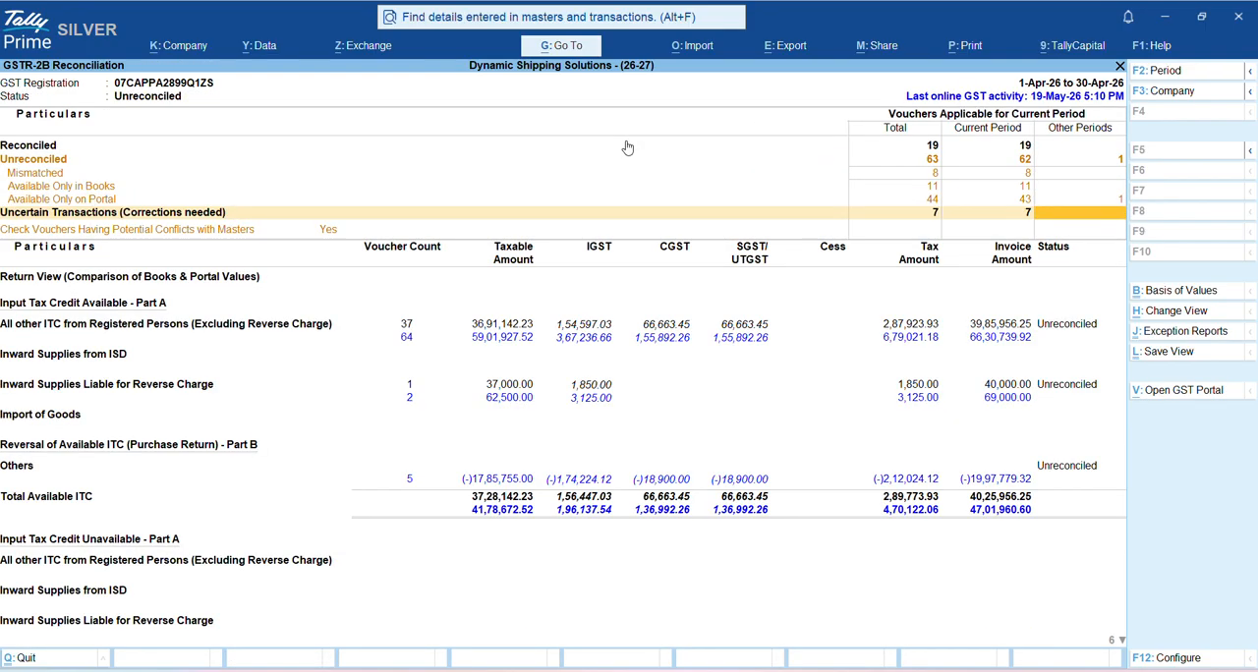
key(Left)
key(Left)
key(Down)
key(Down)
key(Down)
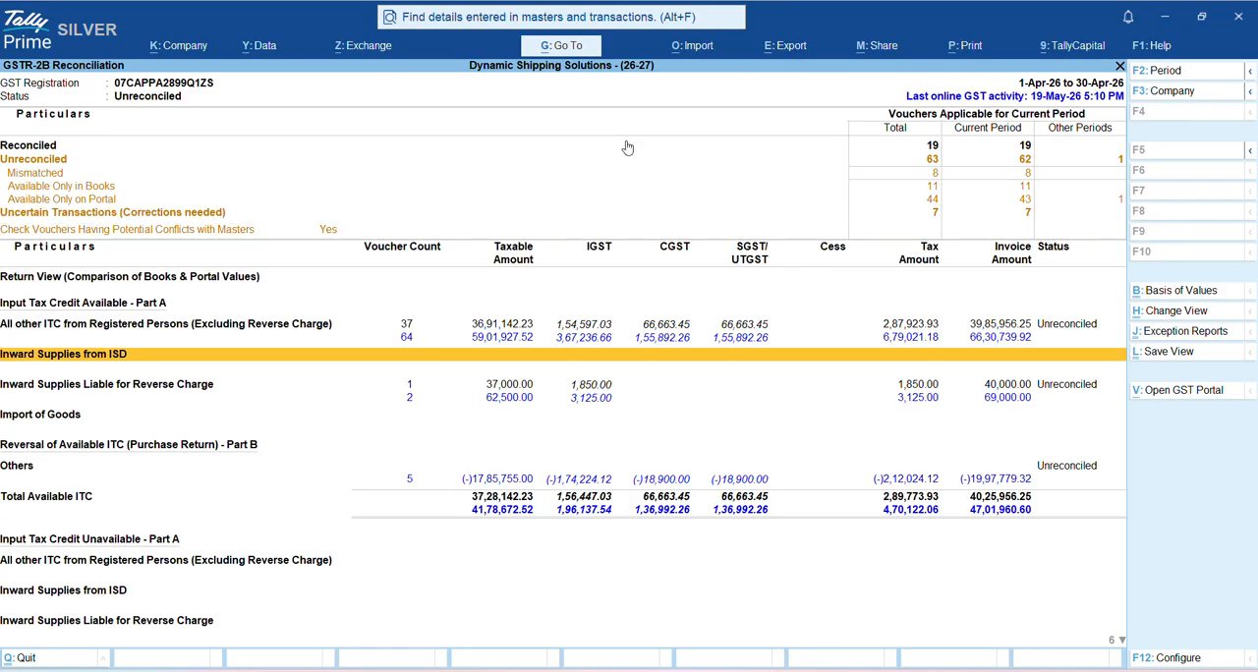
key(Up)
key(Down)
key(Up)
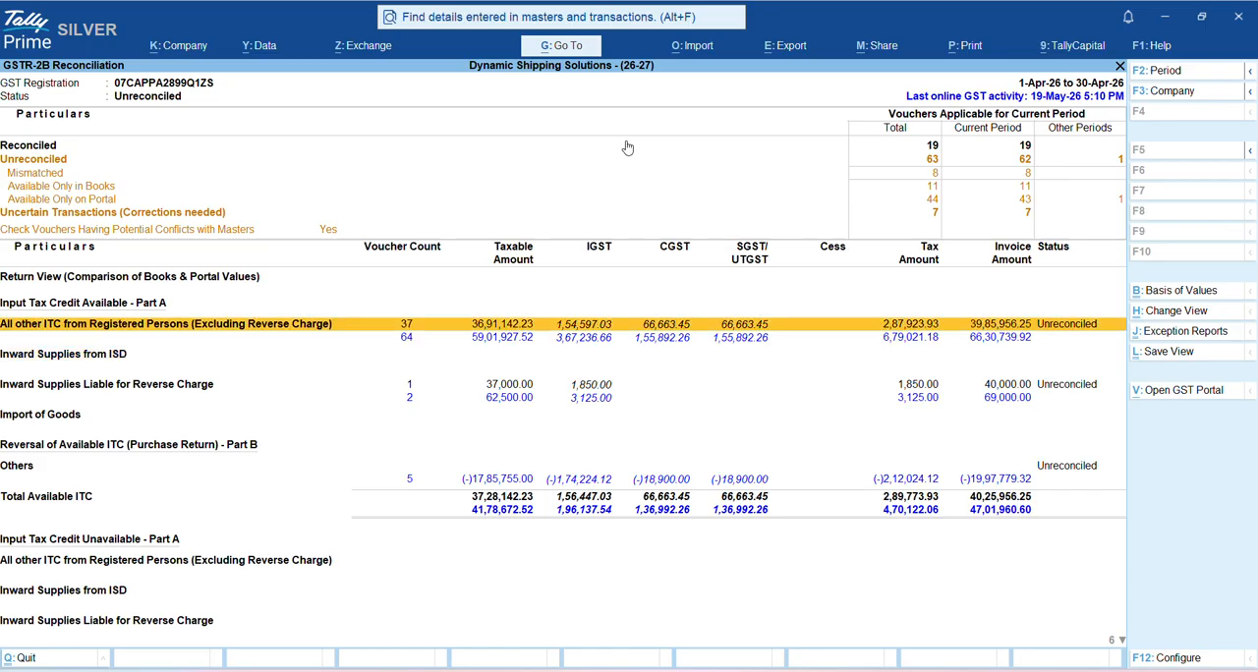
key(Down)
key(Down)
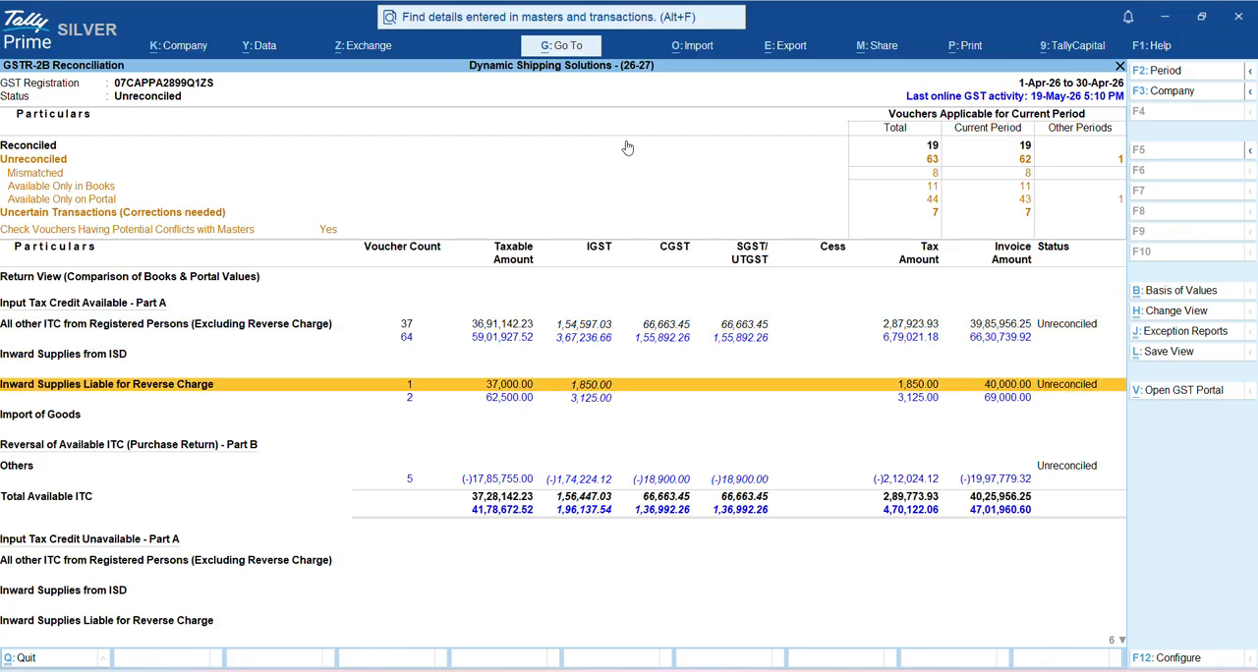
key(Down)
key(Up)
key(Down)
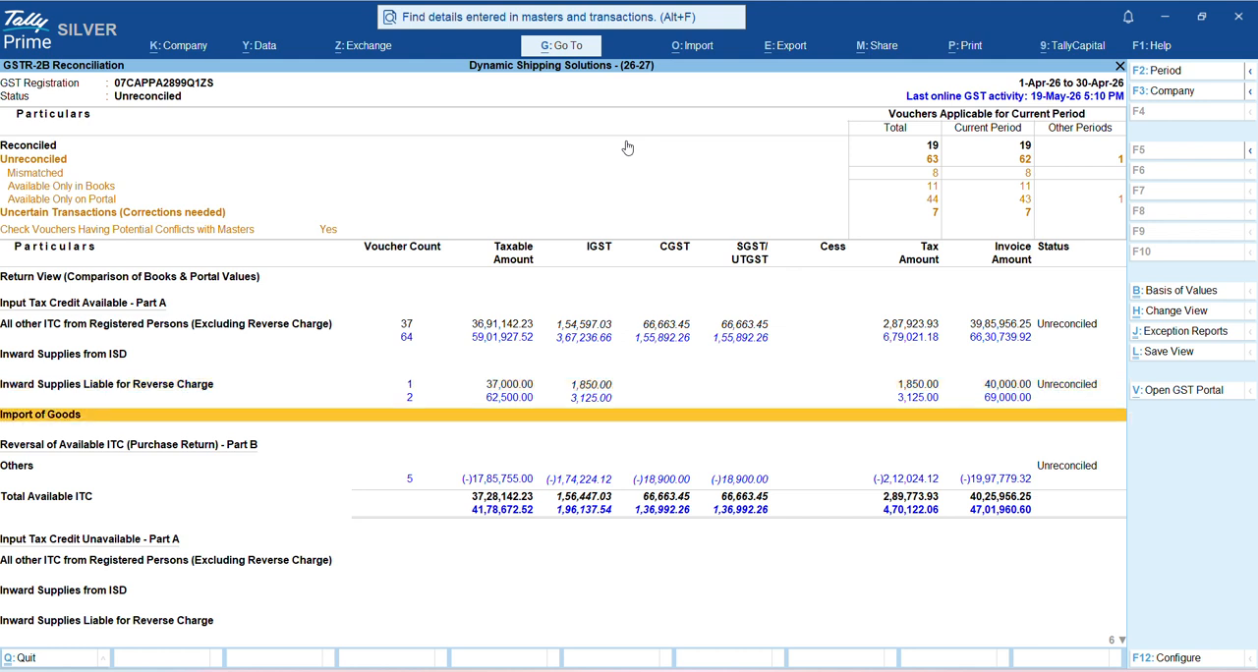
key(Down)
key(Down)
key(Up)
key(Up)
Open the current-period register of vouchers Available Only in Books, examine its purchase entries and return to the summary
key(Up)
key(Up)
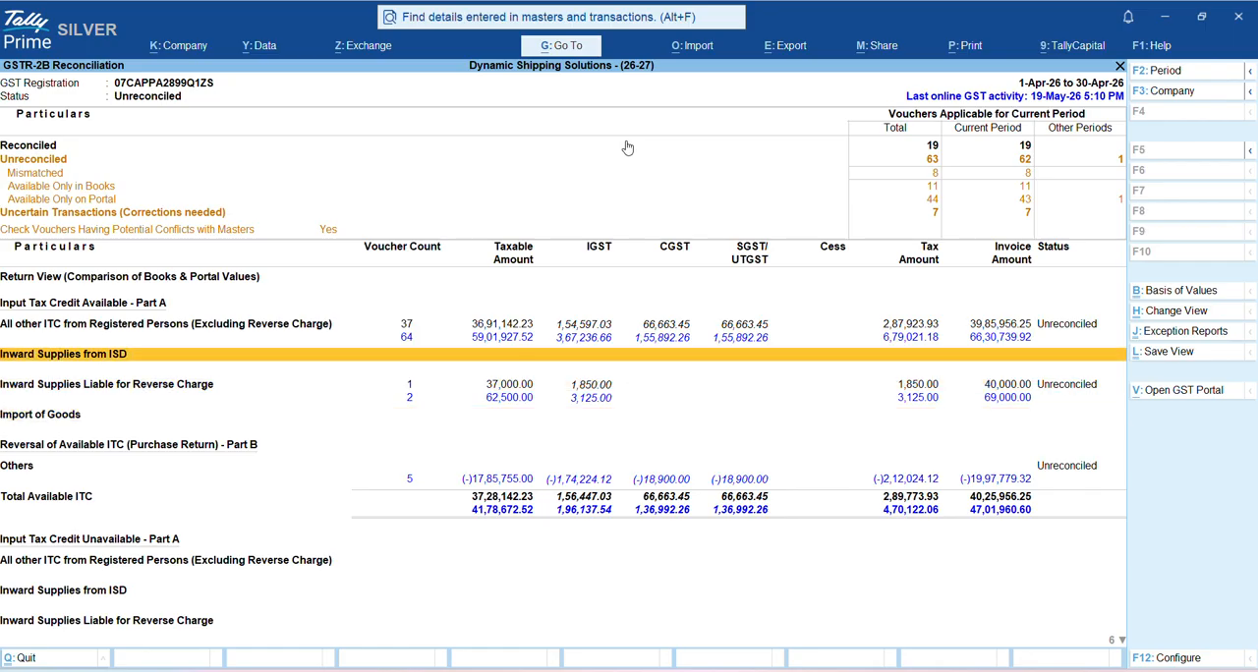
key(Up)
key(Up)
key(Up)
key(Up)
key(Up)
key(Return)
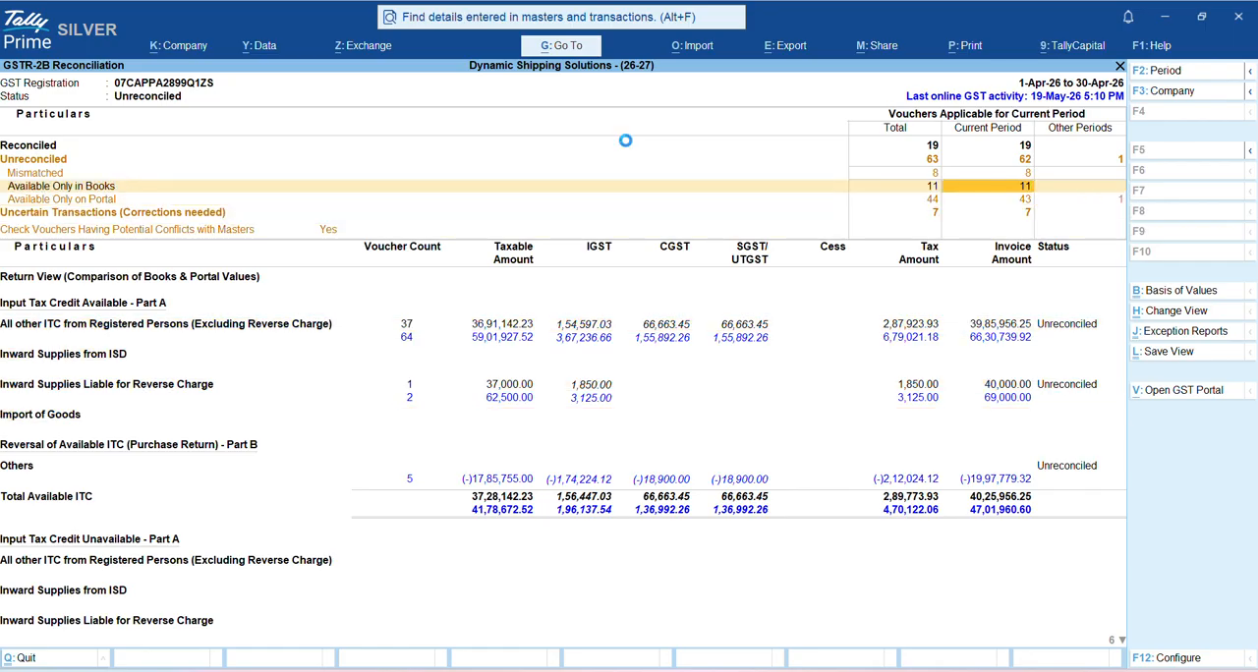
key(Down)
key(Down)
key(Down)
key(Down)
key(Down)
key(Down)
key(Down)
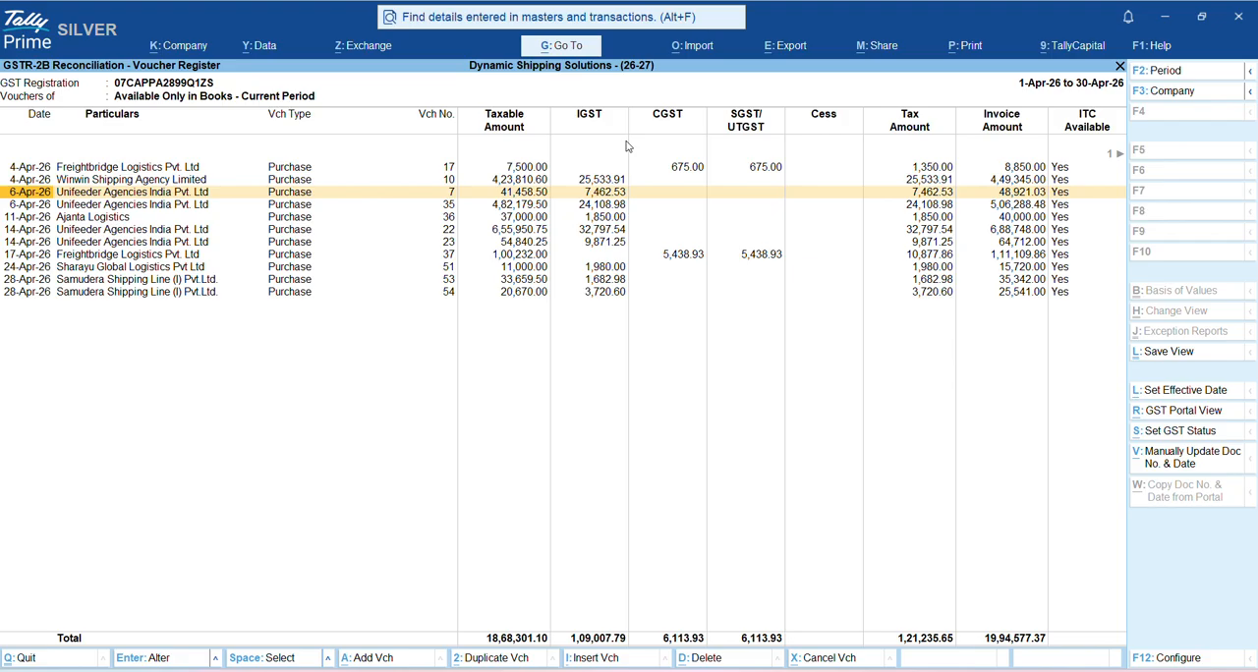
key(Down)
key(Down)
key(Down)
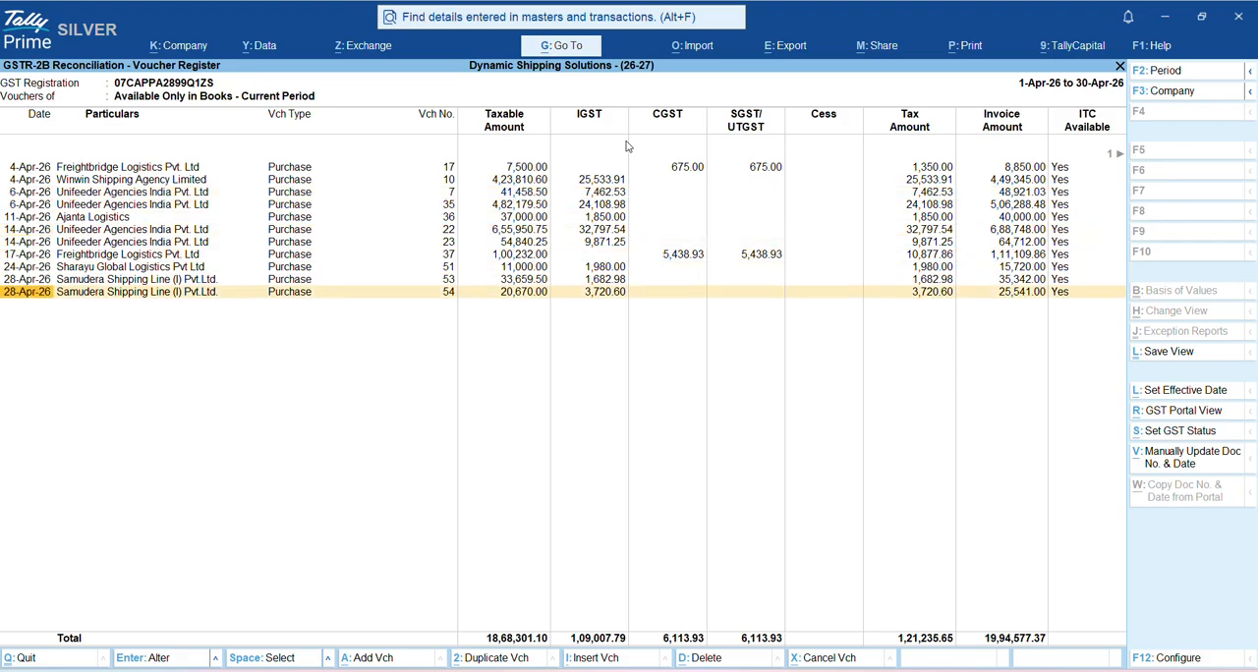
key(Up)
key(Up)
key(Up)
key(Up)
key(Up)
key(Up)
key(Up)
key(Up)
key(Up)
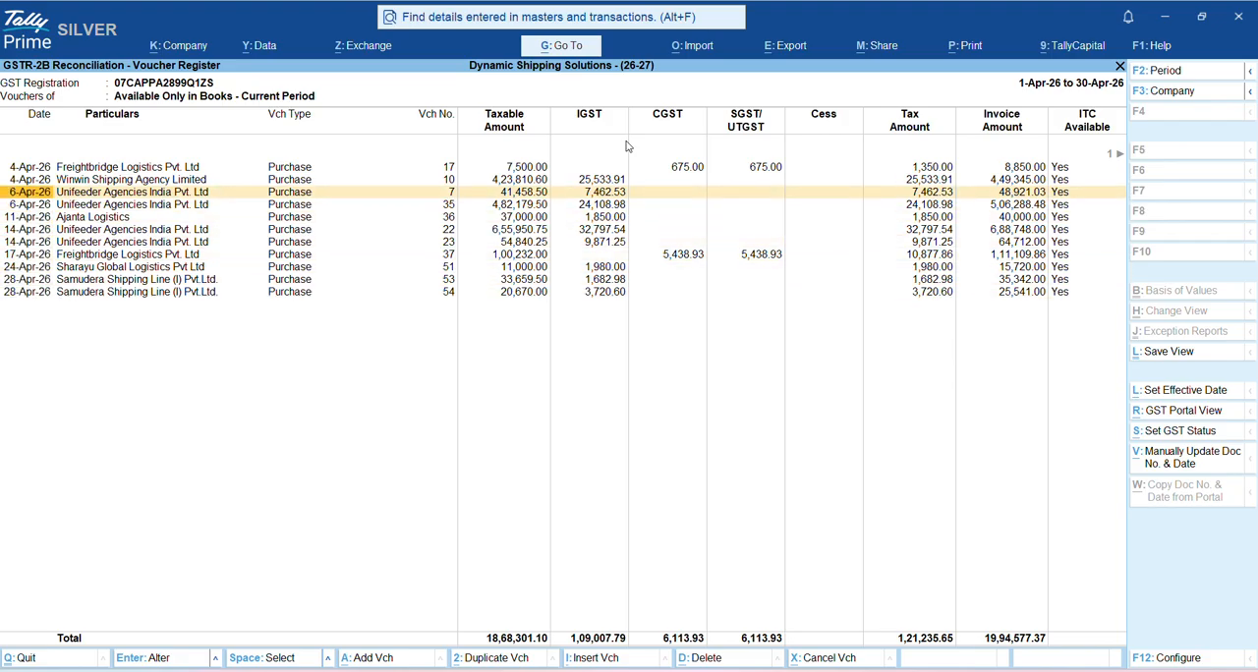
key(Down)
key(Down)
key(Up)
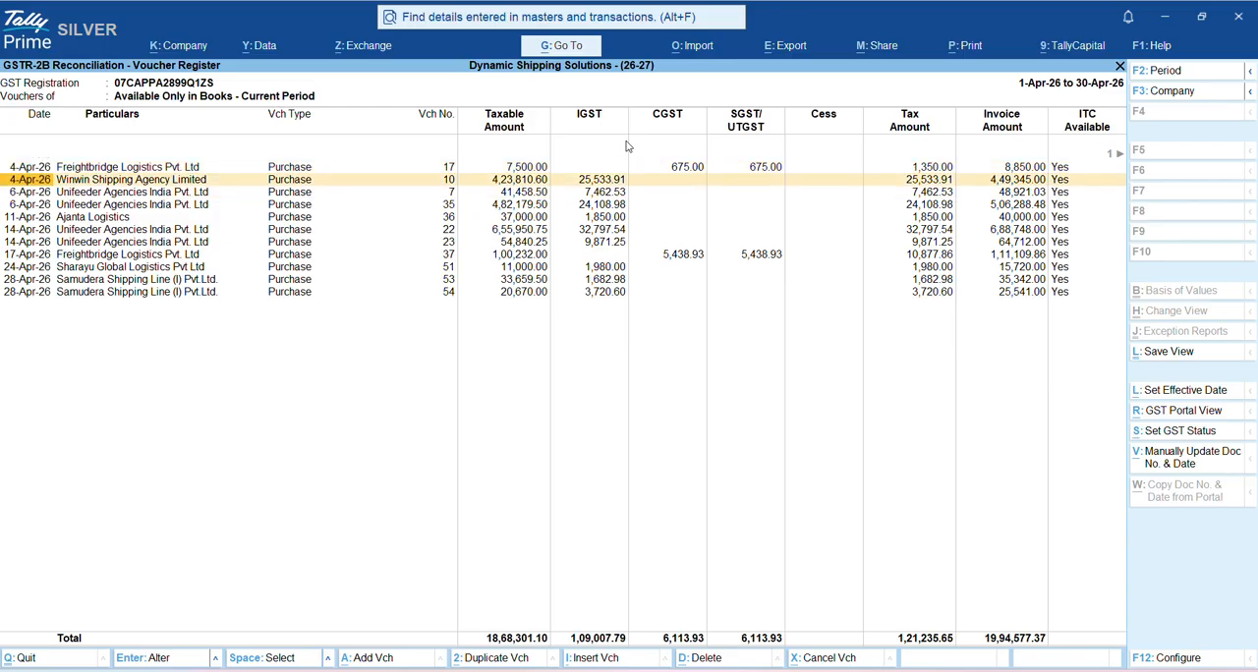
key(Up)
key(Down)
key(Up)
key(Down)
key(Down)
key(Down)
key(Down)
key(Down)
key(Down)
key(Down)
key(Down)
key(Down)
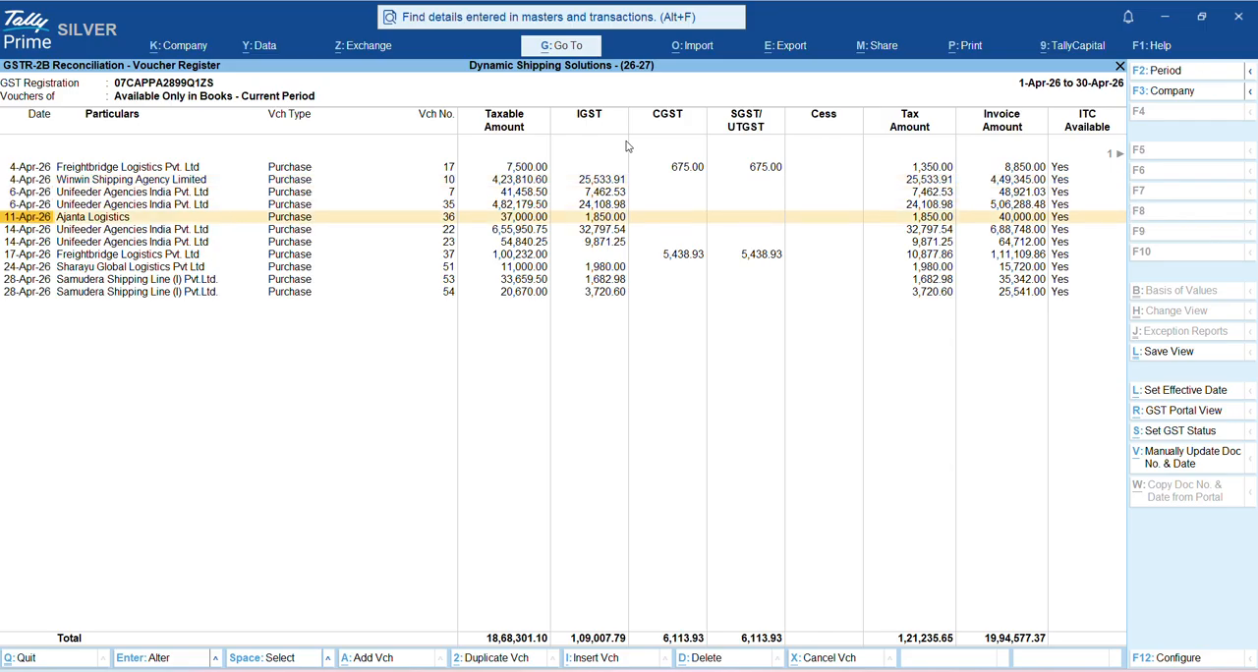
key(Down)
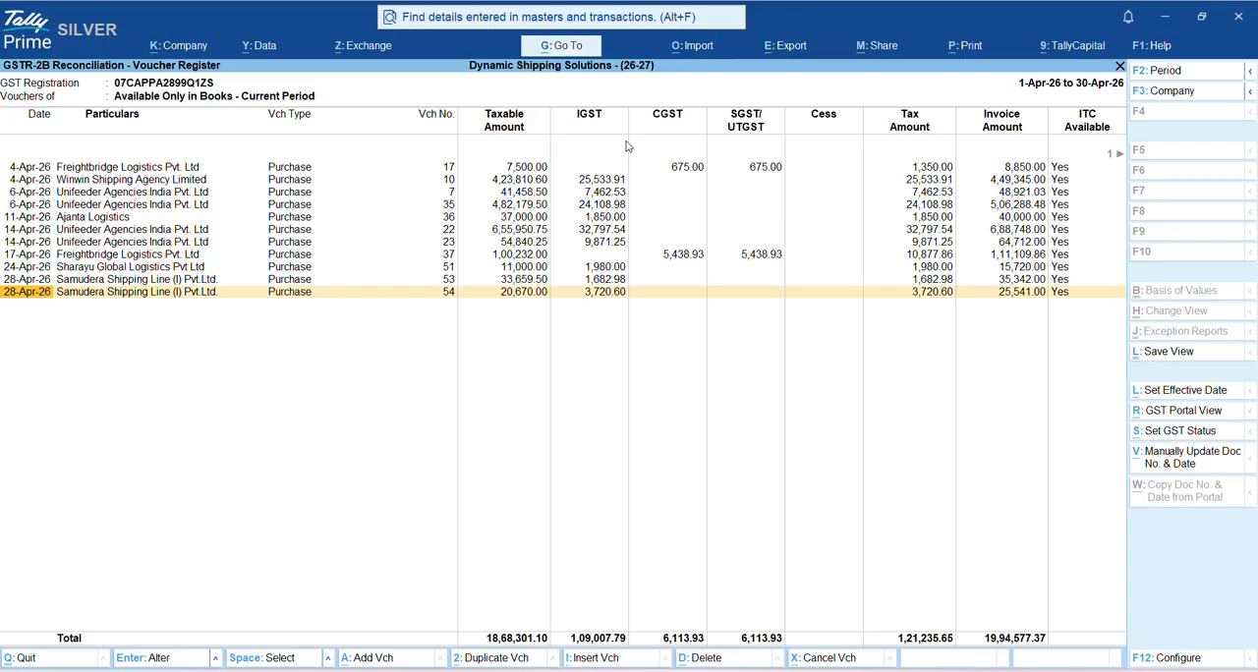
key(Up)
key(Up)
key(Up)
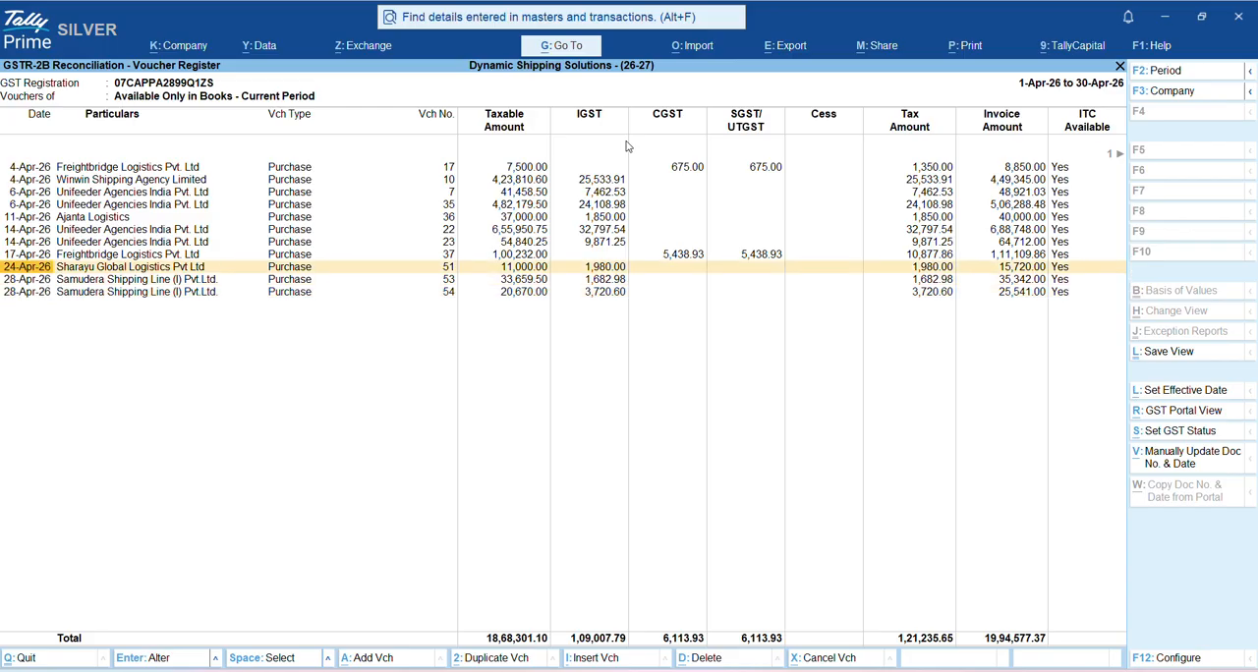
key(Escape)
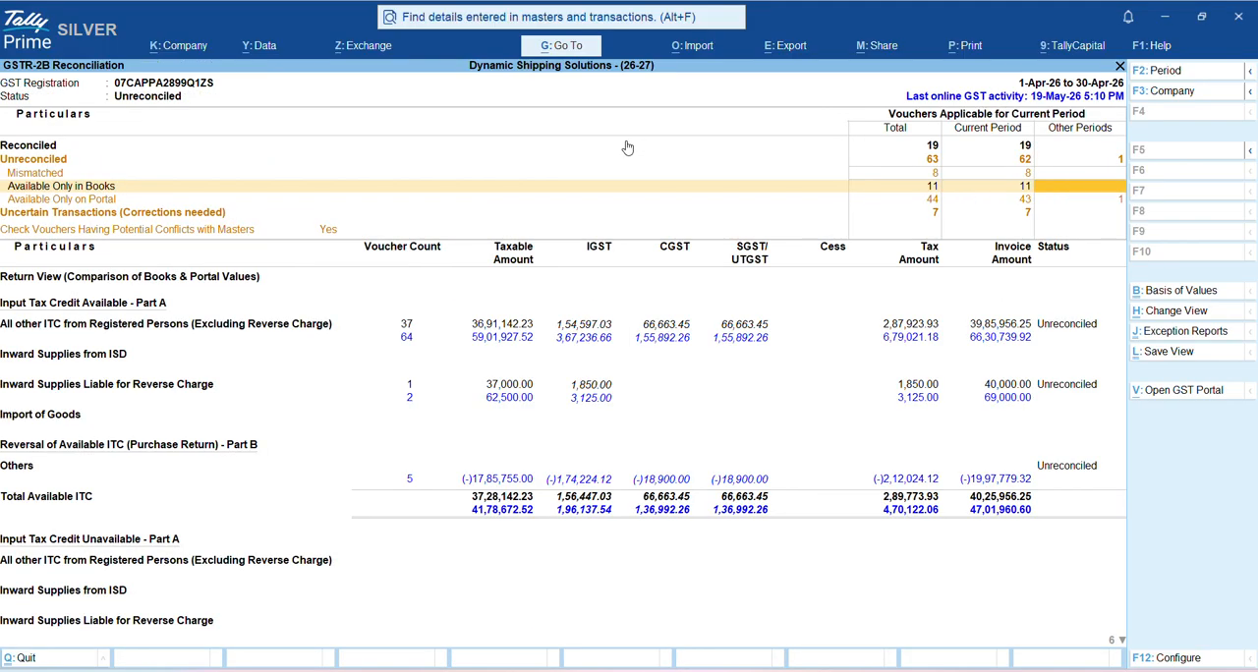
Compare the current-period voucher counts of Available Only in Books and Available Only on Portal in the summary
key(Left)
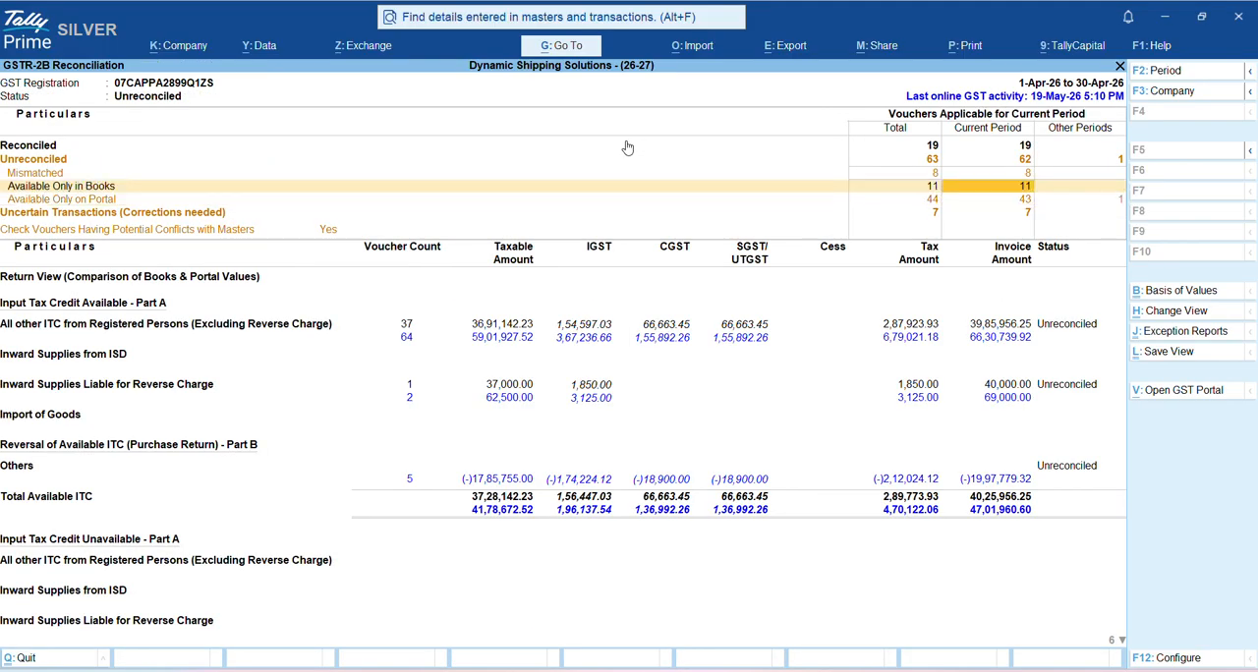
key(Down)
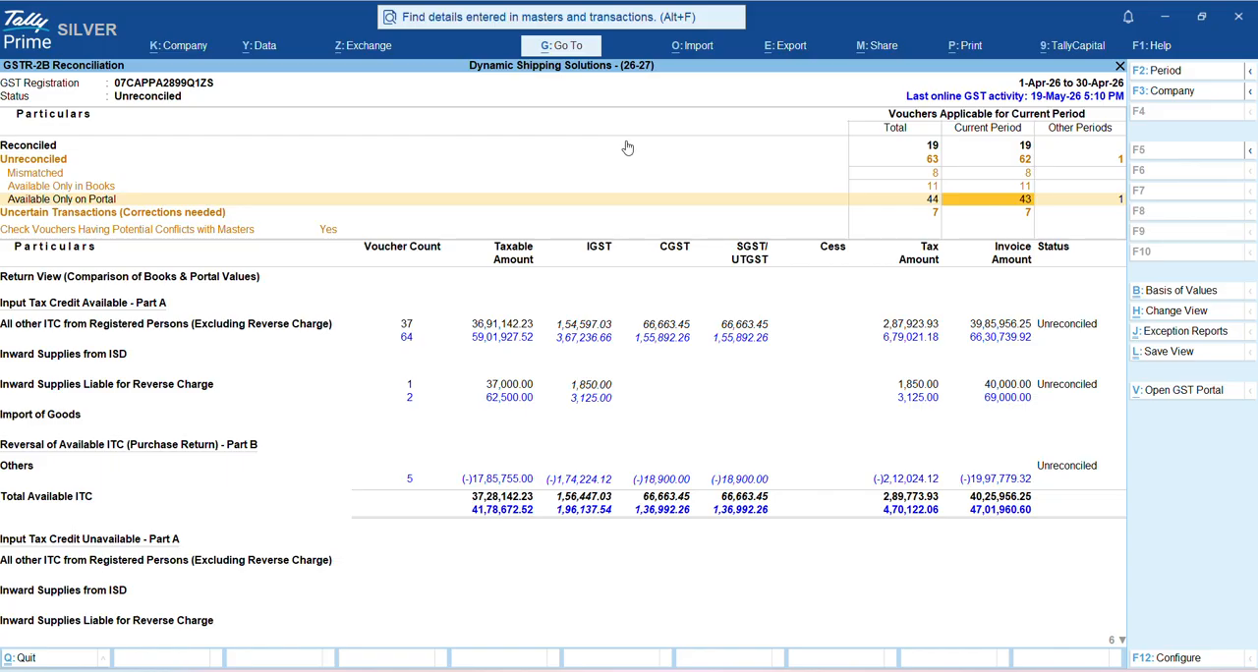
key(Up)
key(Down)
key(Down)
key(Up)
key(Up)
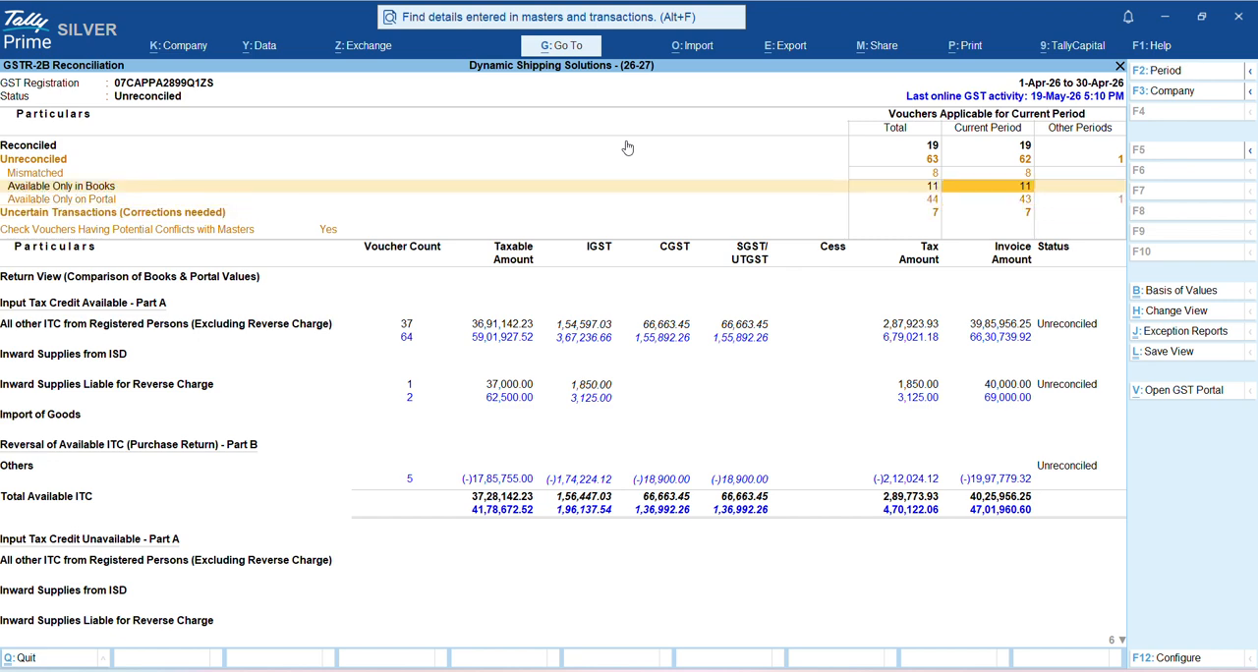
Reopen the current-period Available Only in Books register, go through its purchases again and close it
key(Return)
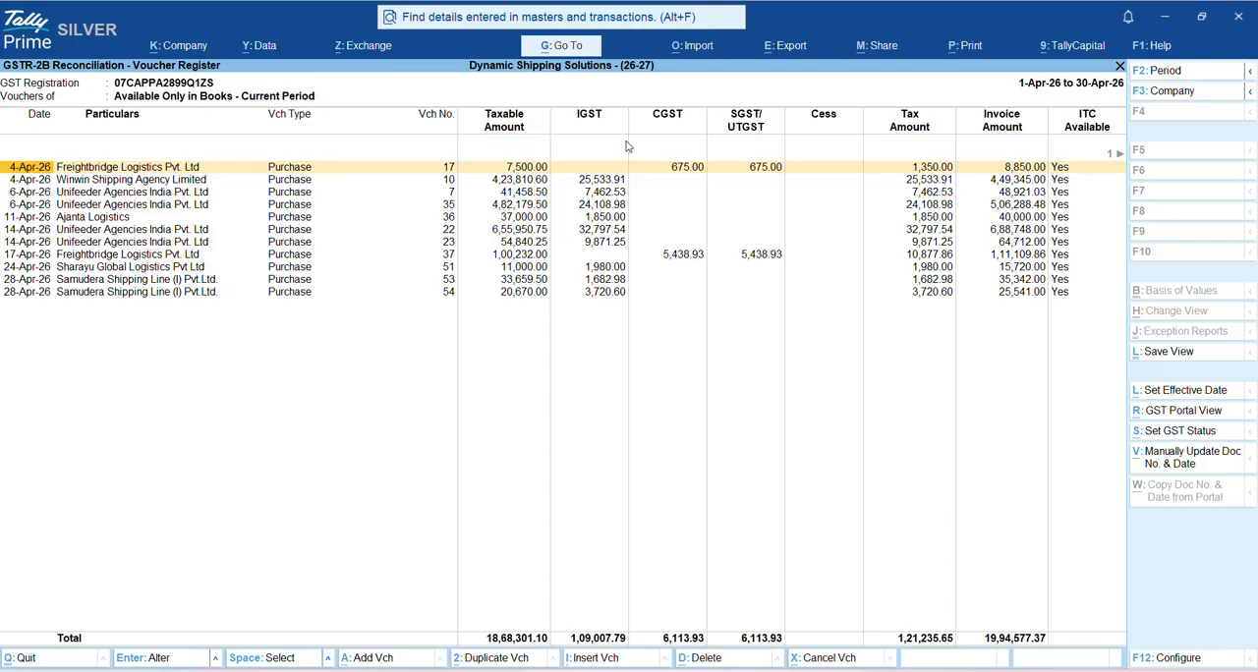
key(Down)
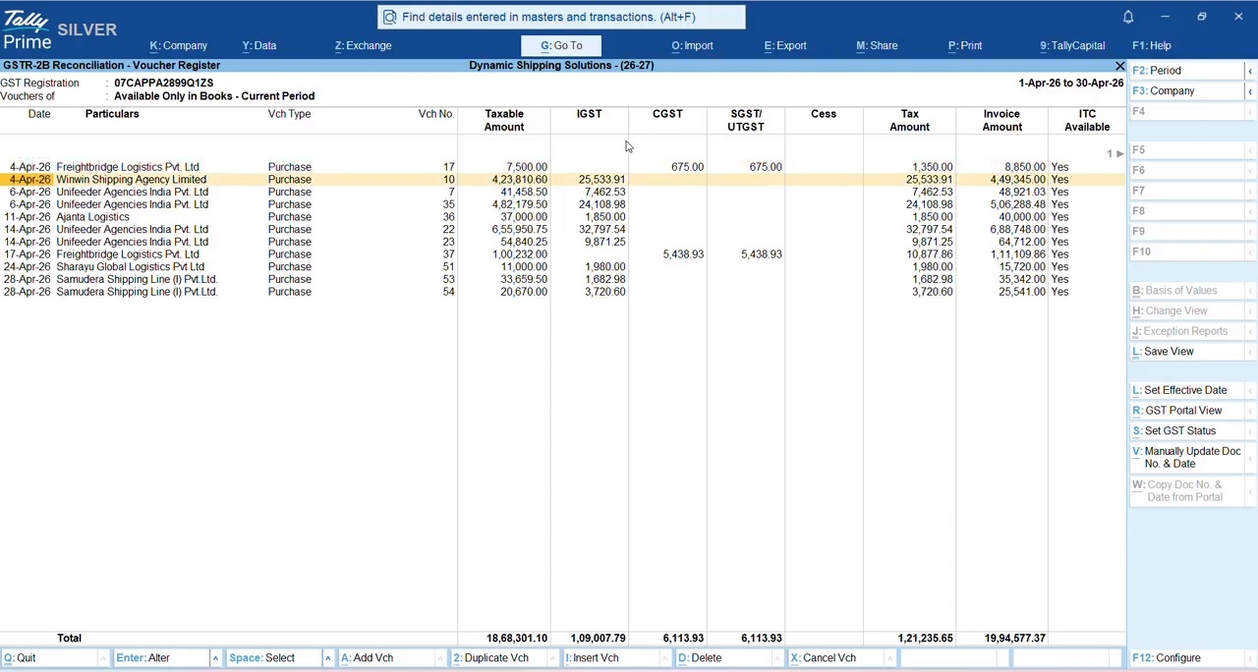
key(Down)
key(Down)
key(Down)
key(Down)
key(Down)
key(Down)
key(Down)
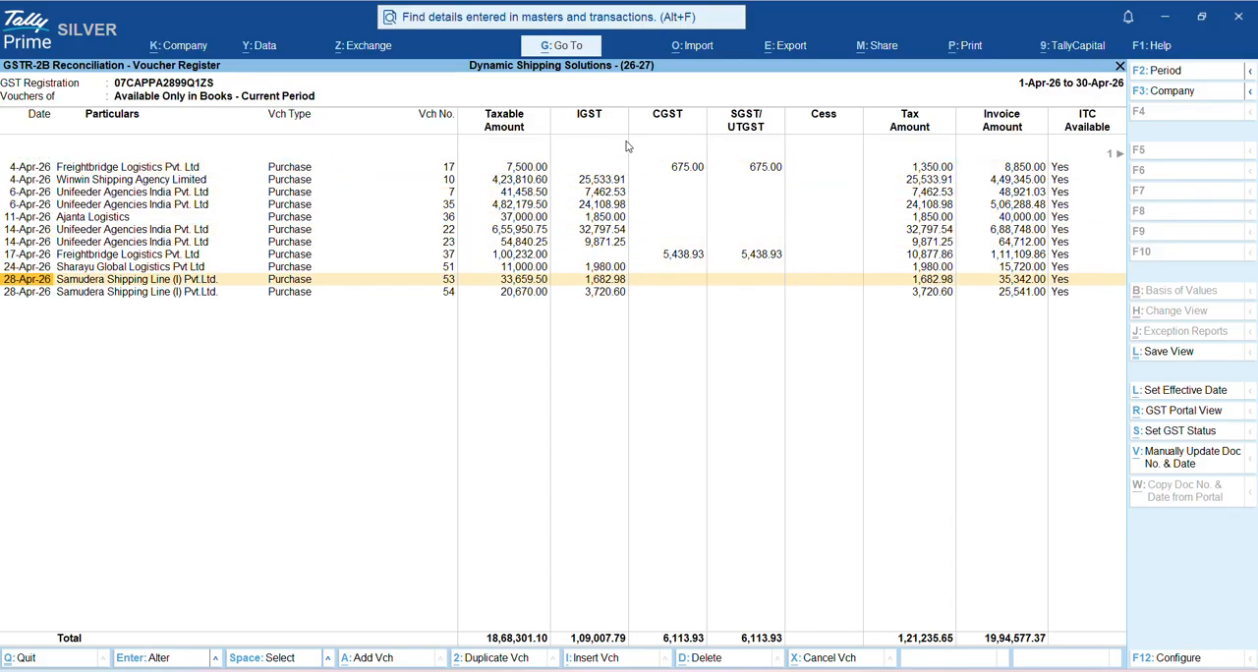
key(Escape)
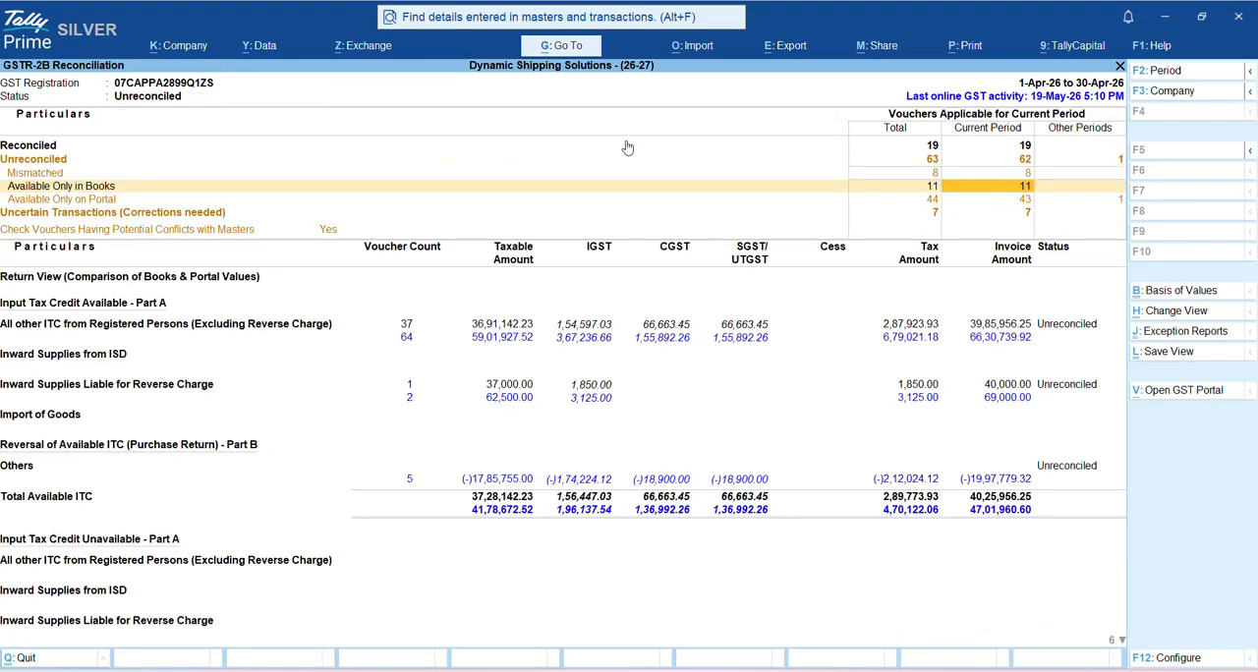
View the 4-Apr-26 Freightbridge Logistics purchase voucher from the books-only register, quit without saving and return to the summary
key(Return)
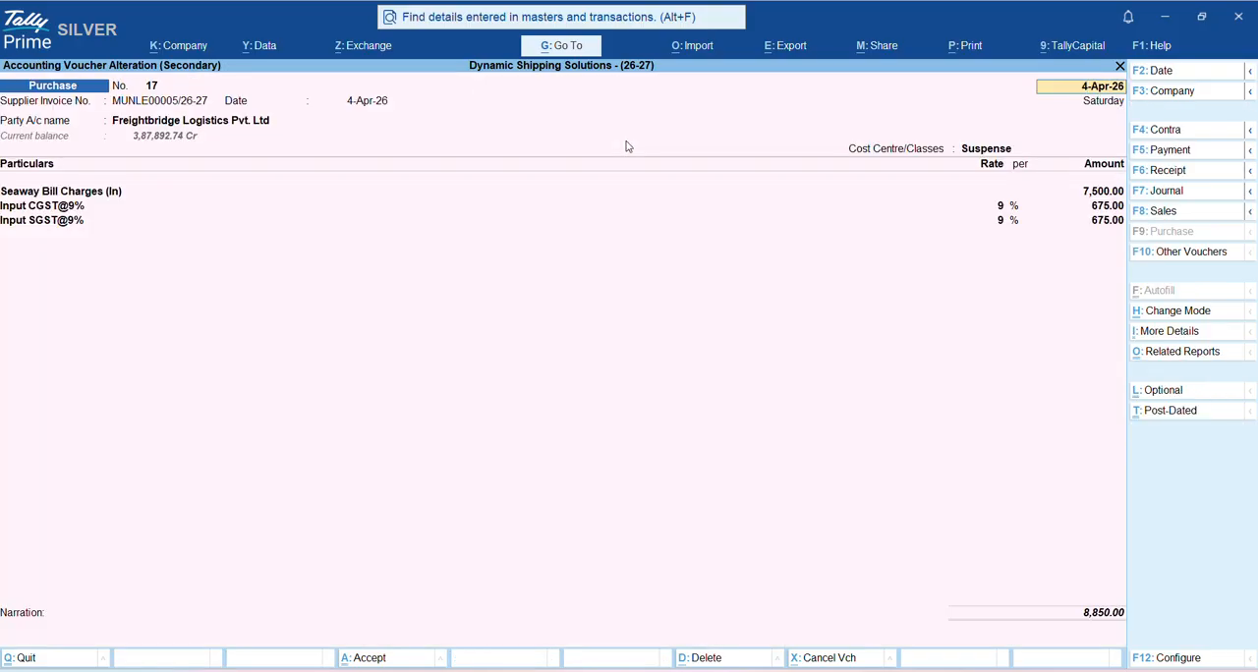
key(BackSpace)
key(Escape)
key(y)
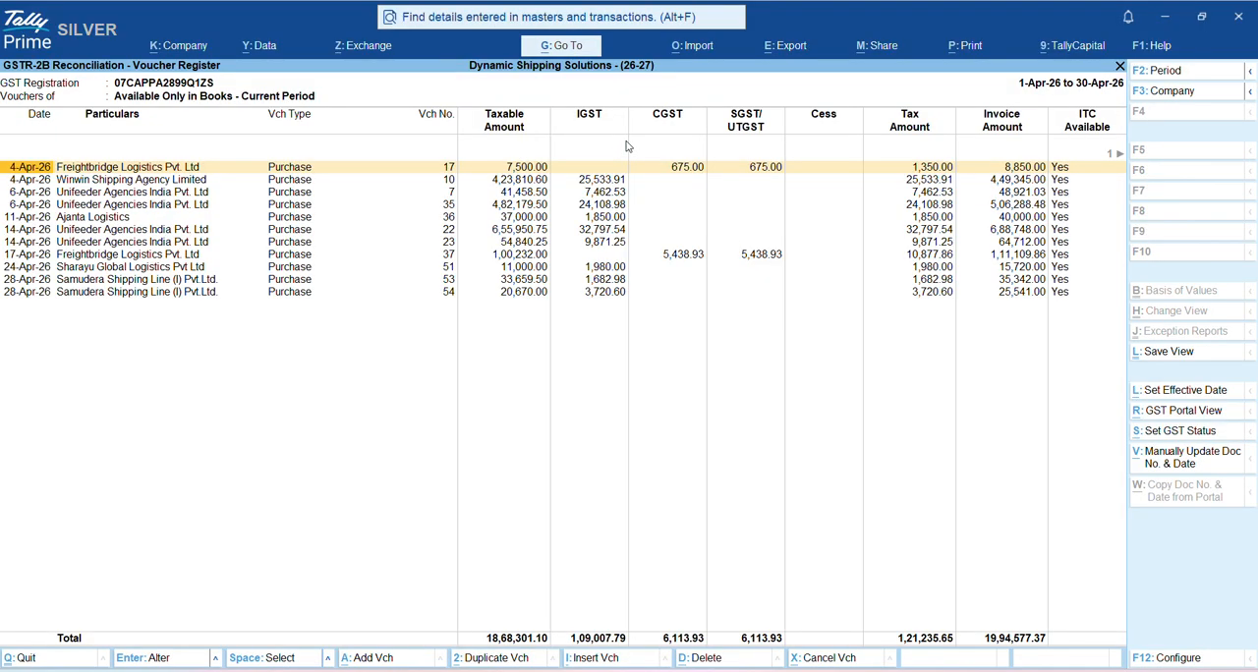
key(Escape)
Open the current-period register of vouchers Available Only on Portal, examine its first entries and return to the summary
key(Down)
key(Down)
key(Down)
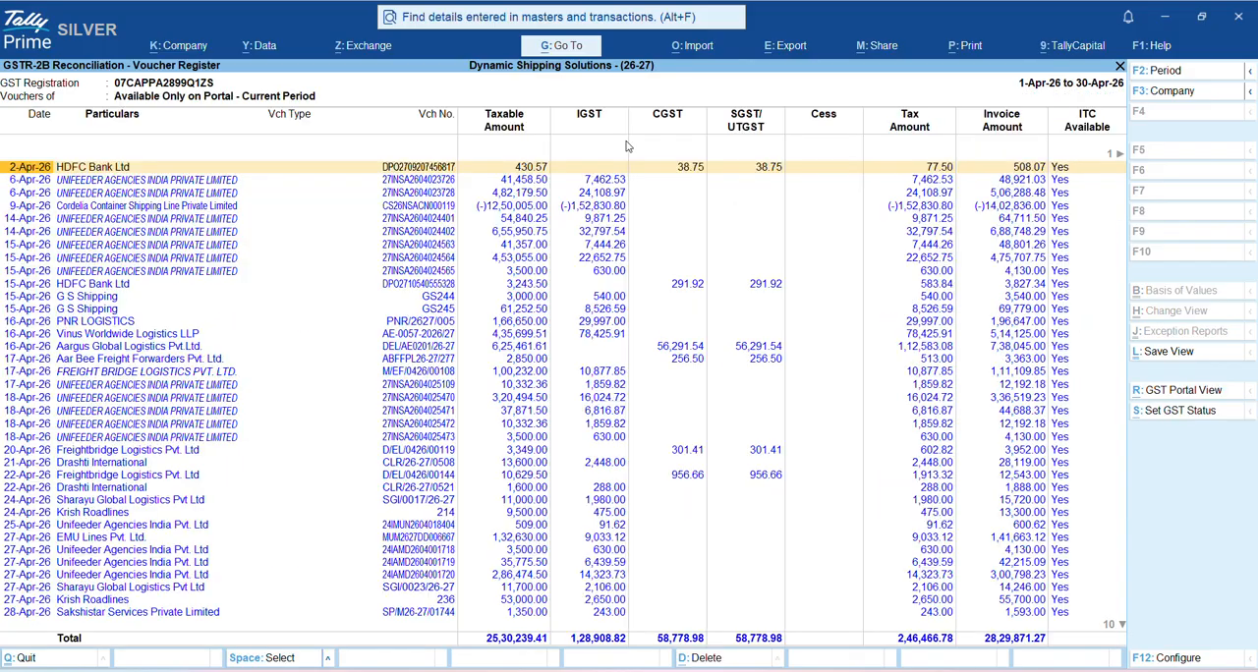
key(Down)
key(Down)
key(Down)
key(Down)
key(Down)
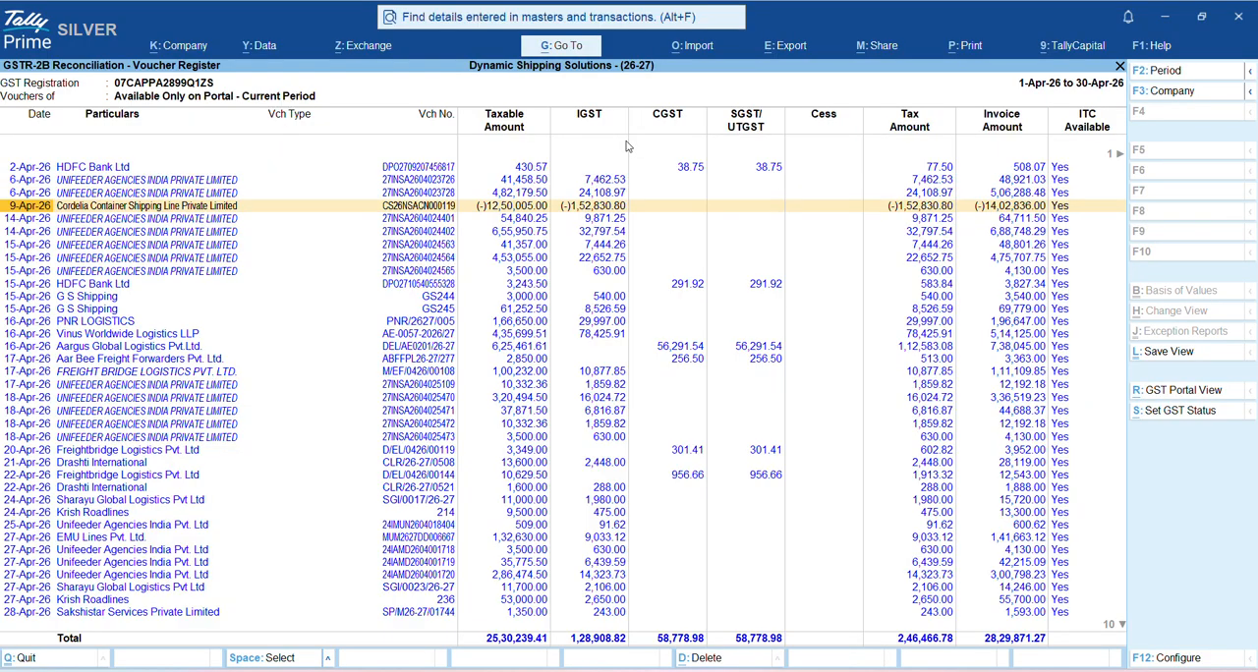
key(Up)
key(Up)
key(Up)
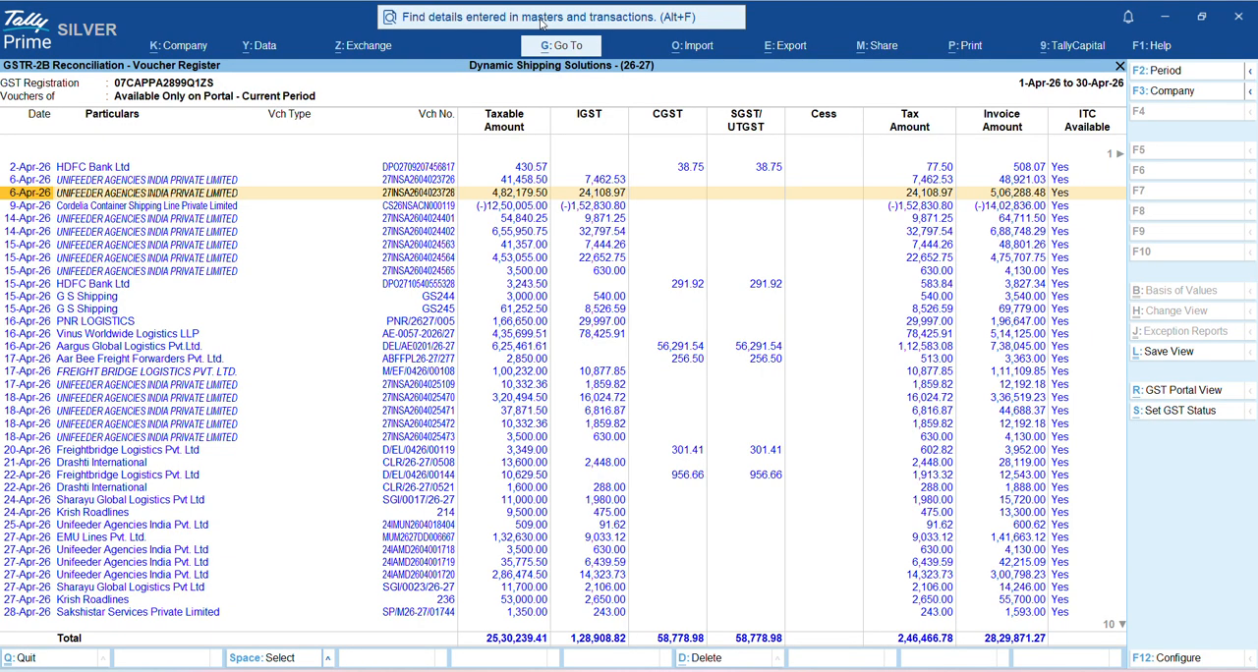
key(Escape)
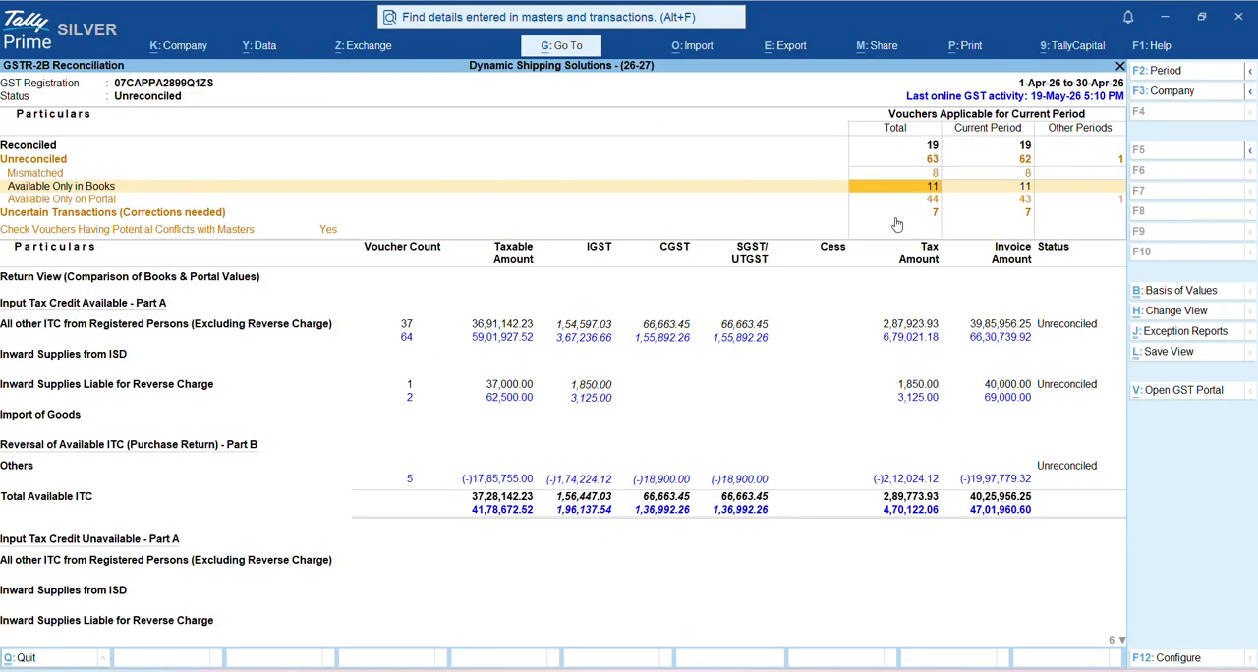
Open the current-period Uncertain Transactions and review the exceptions listed for each voucher down to the last entry
click(1029, 214)
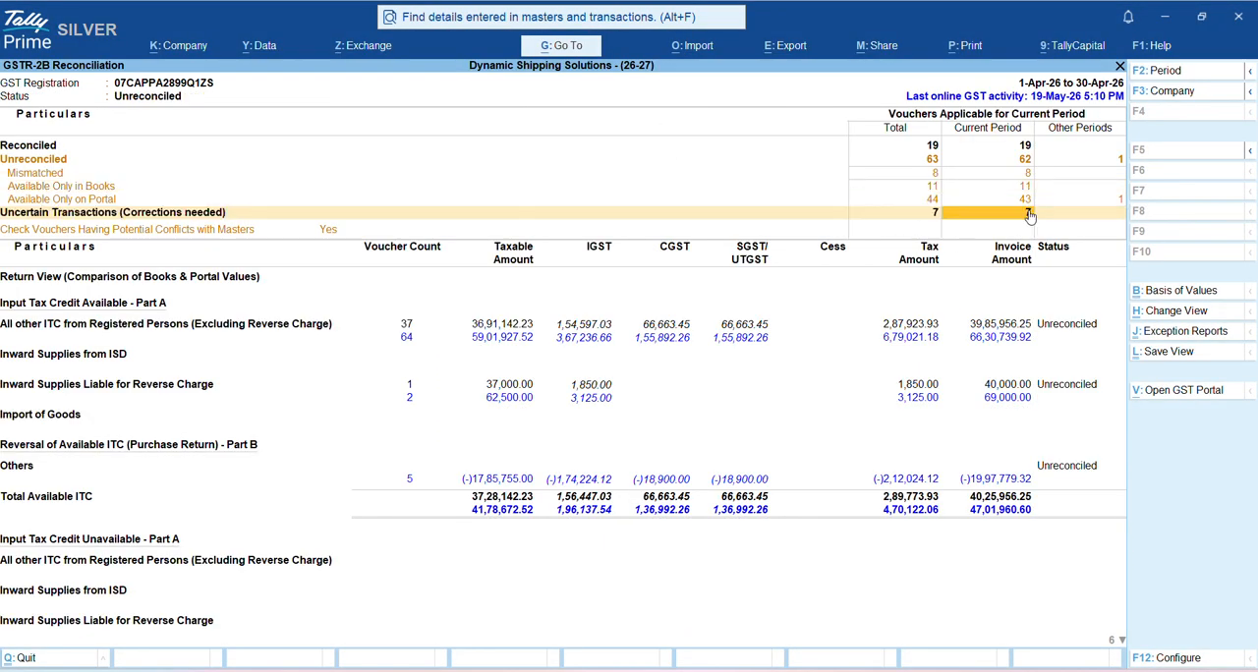
click(1027, 210)
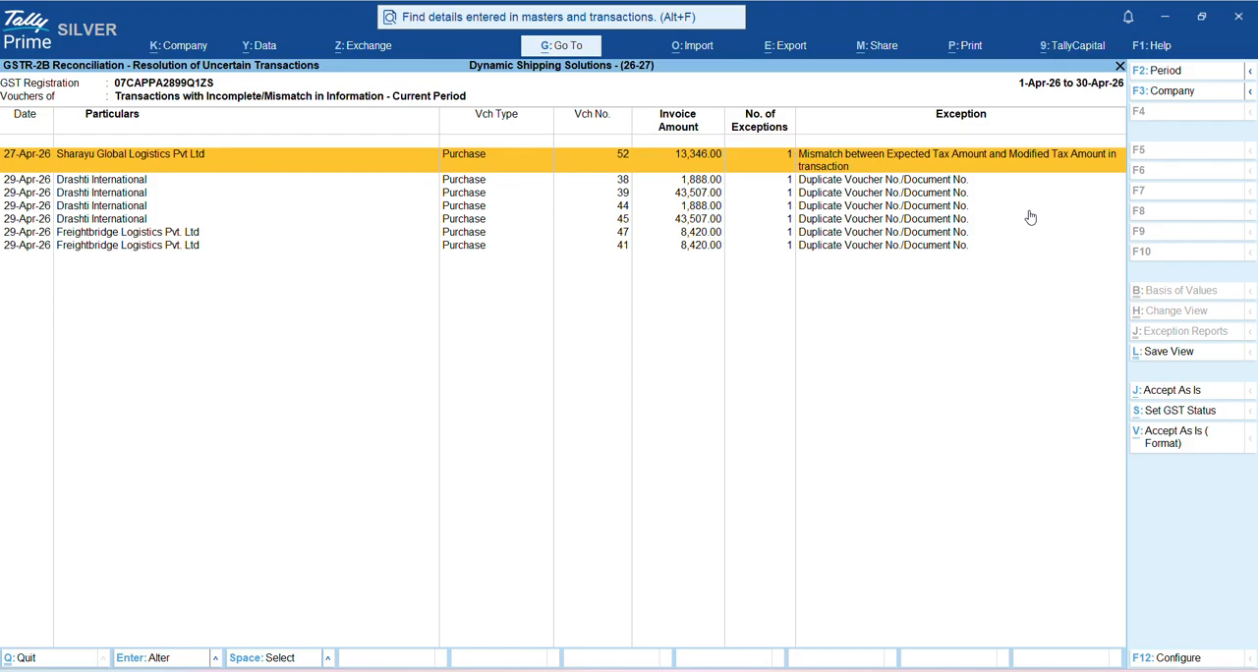
key(Down)
key(Down)
key(Down)
key(Down)
key(Down)
key(Down)
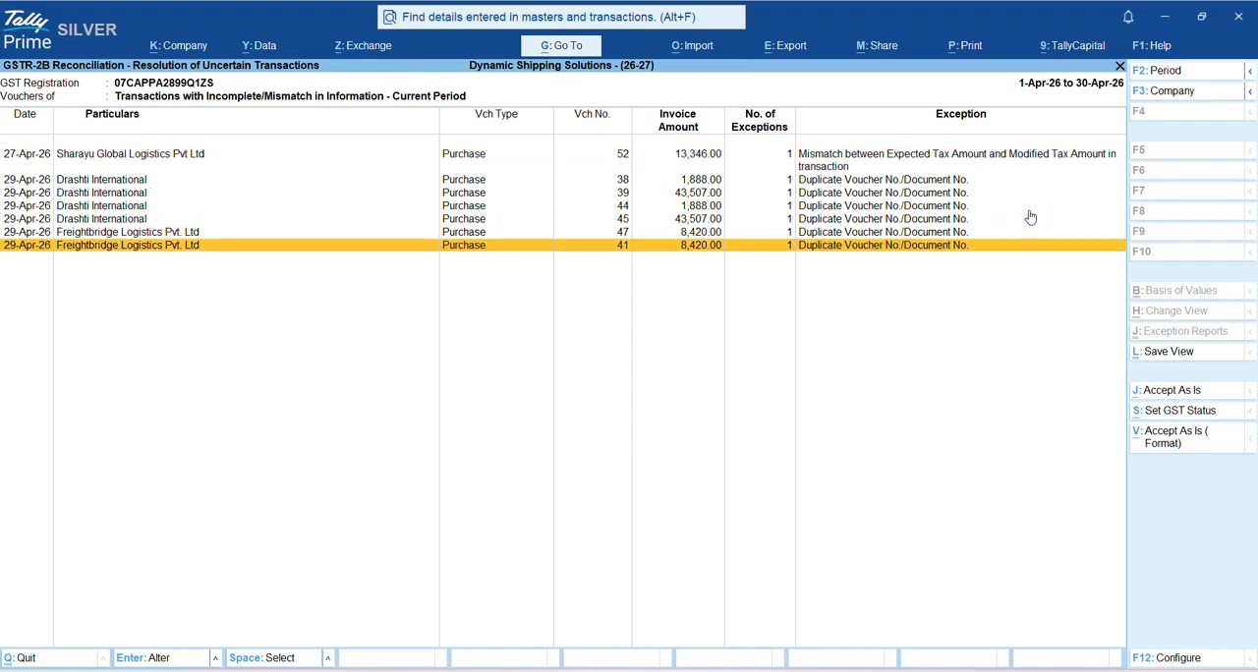
Compare the two duplicate Freightbridge Logistics entries, view purchase voucher 41 and quit it without saving
key(Up)
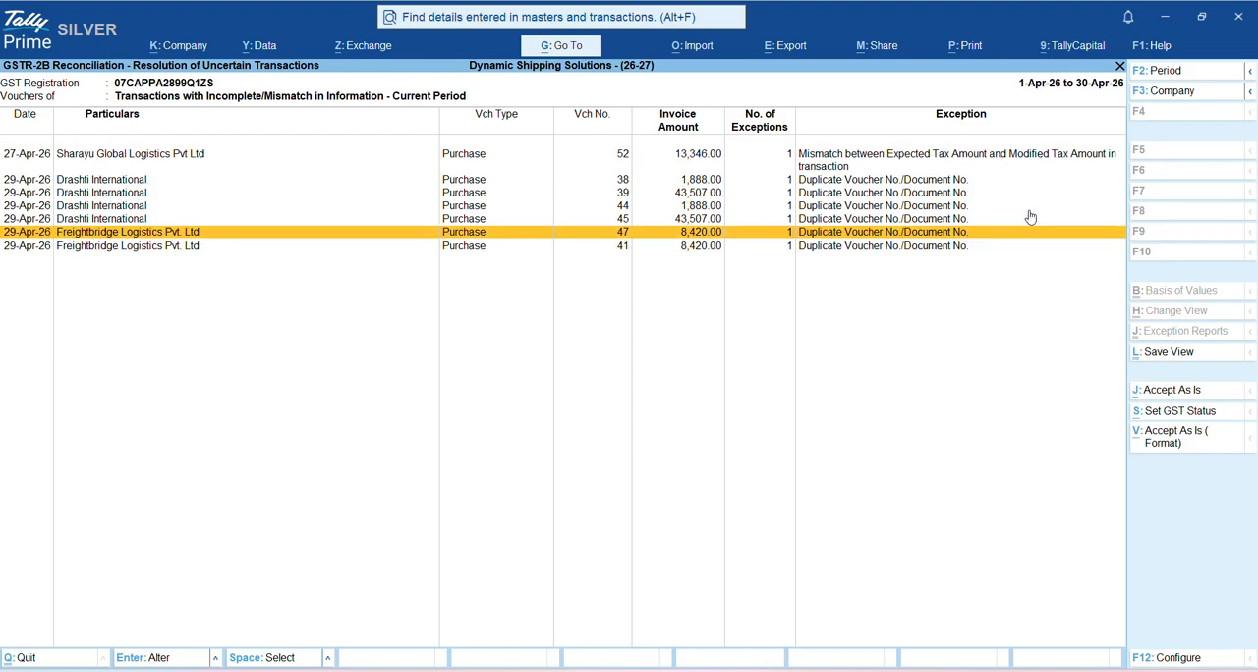
key(Down)
key(Up)
key(Down)
key(Up)
key(Down)
key(Return)
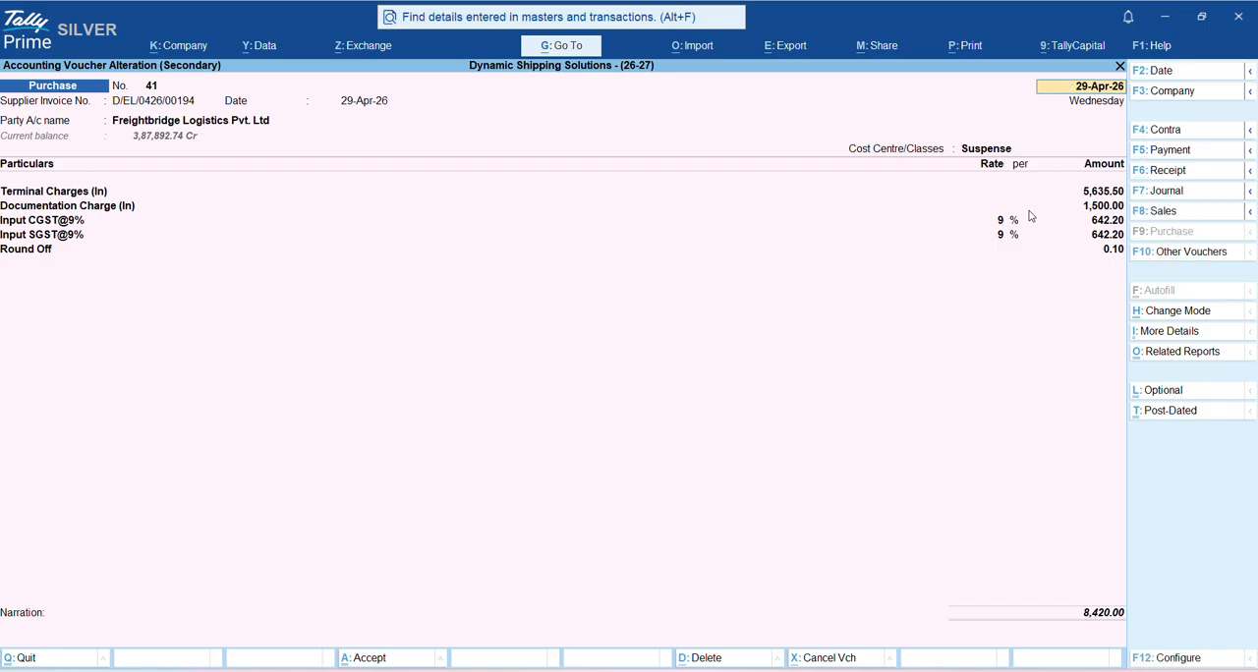
key(Escape)
key(y)
Open the duplicate Freightbridge Logistics purchase voucher 47 and delete it
key(Return)
key(alt+d)
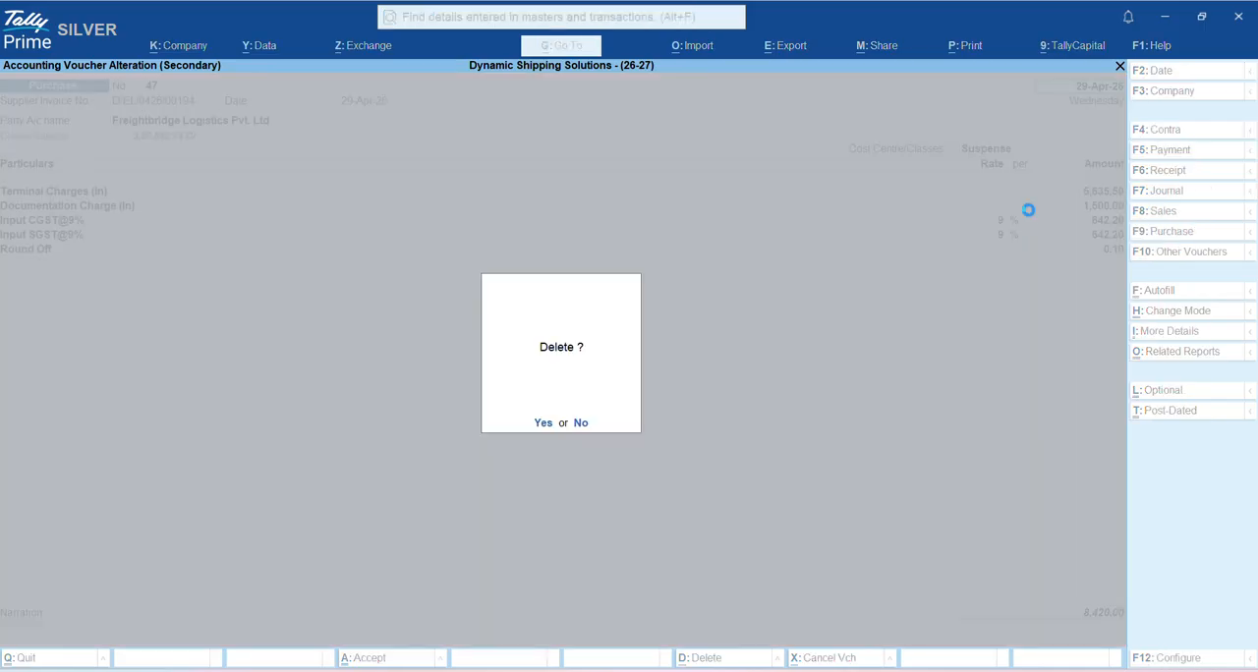
key(y)
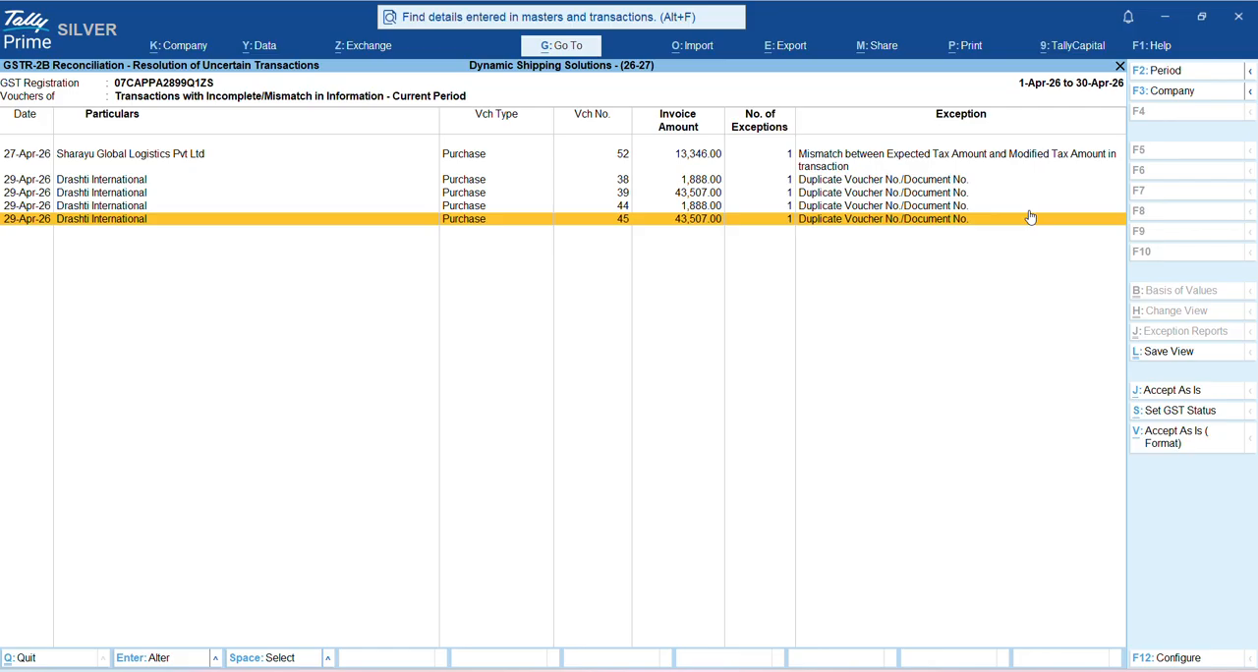
Check the Drashti International duplicates, then delete the repeated 43,507.00 purchase recorded as voucher 45
key(Up)
key(Up)
key(Down)
key(Down)
key(Return)
key(alt+d)
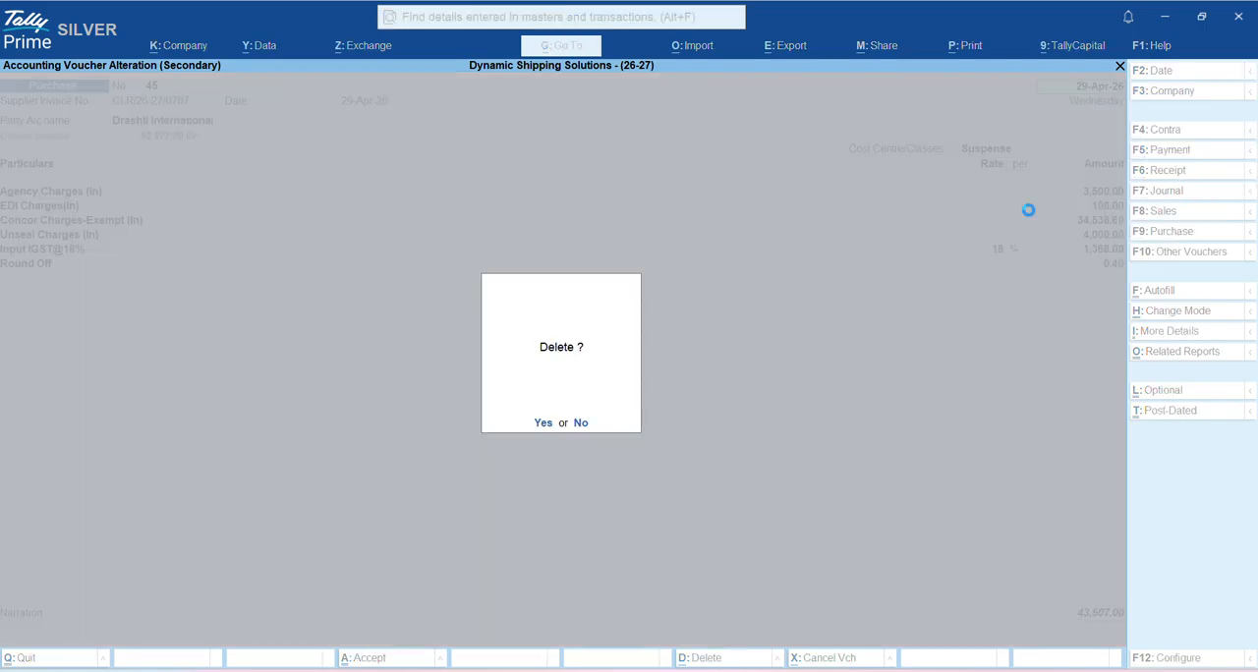
key(y)
Delete the repeated 1,888.00 Drashti International purchase recorded as voucher 44
key(Up)
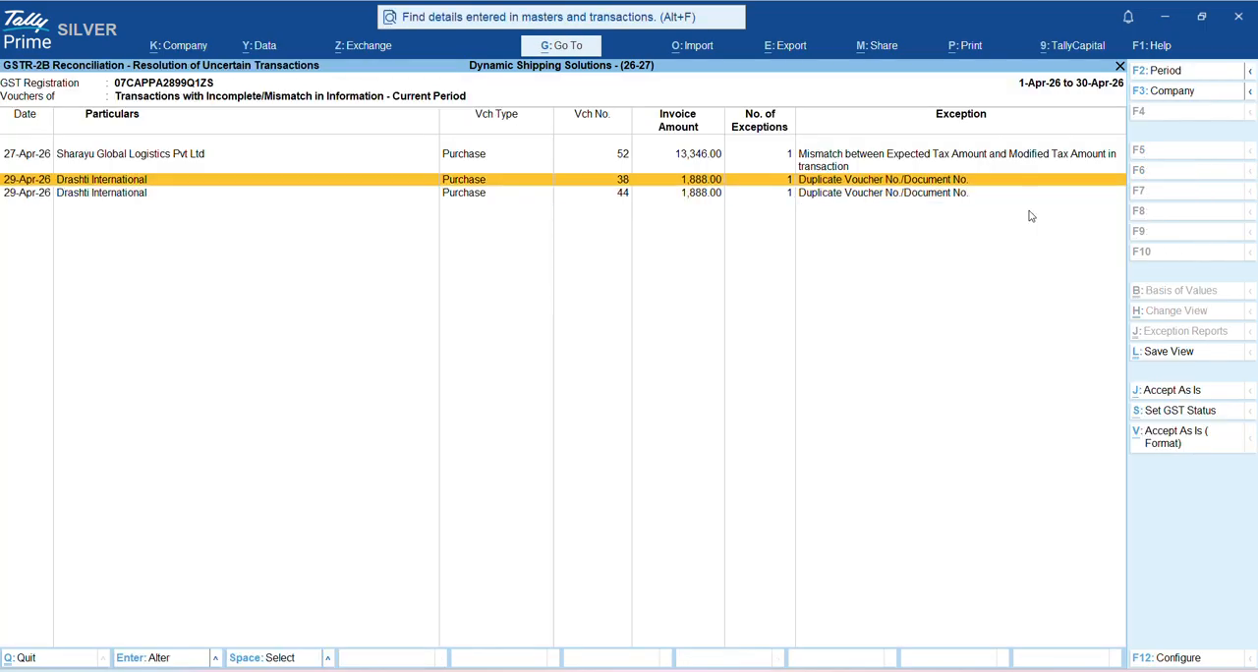
key(Down)
key(Return)
key(alt+d)
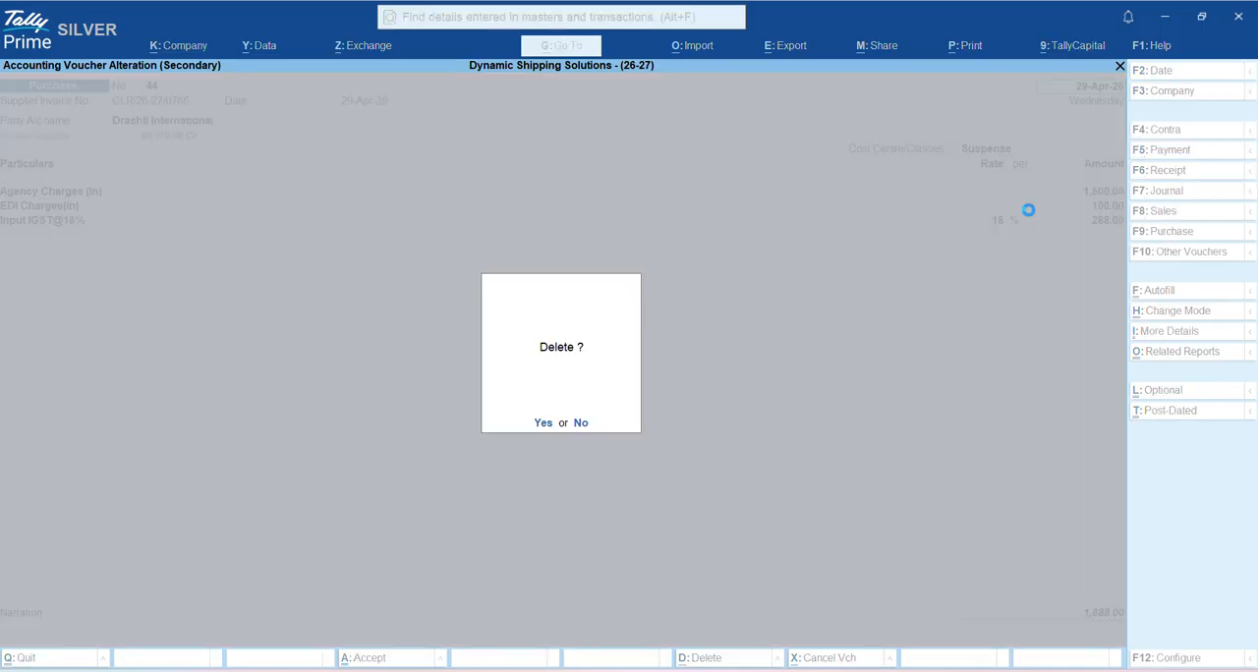
key(y)
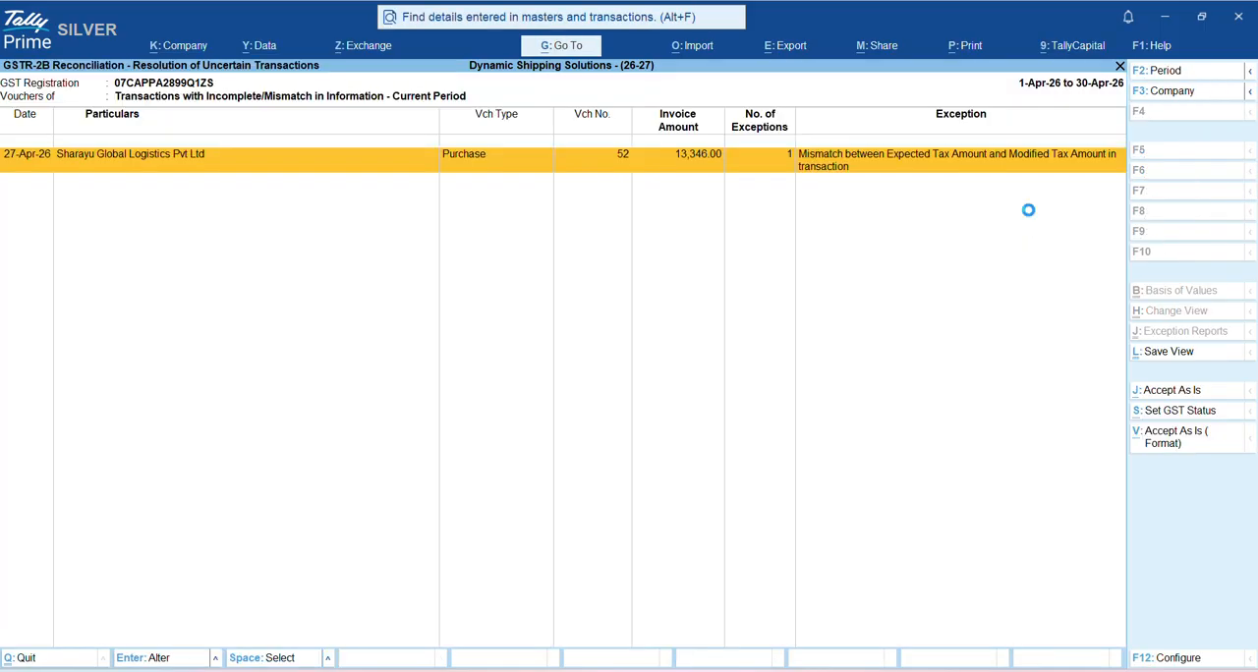
Open the 27-Apr-26 Sharayu Global Logistics purchase voucher, accept it without changes and return to the reconciliation summary
key(Return)
key(ctrl+a)
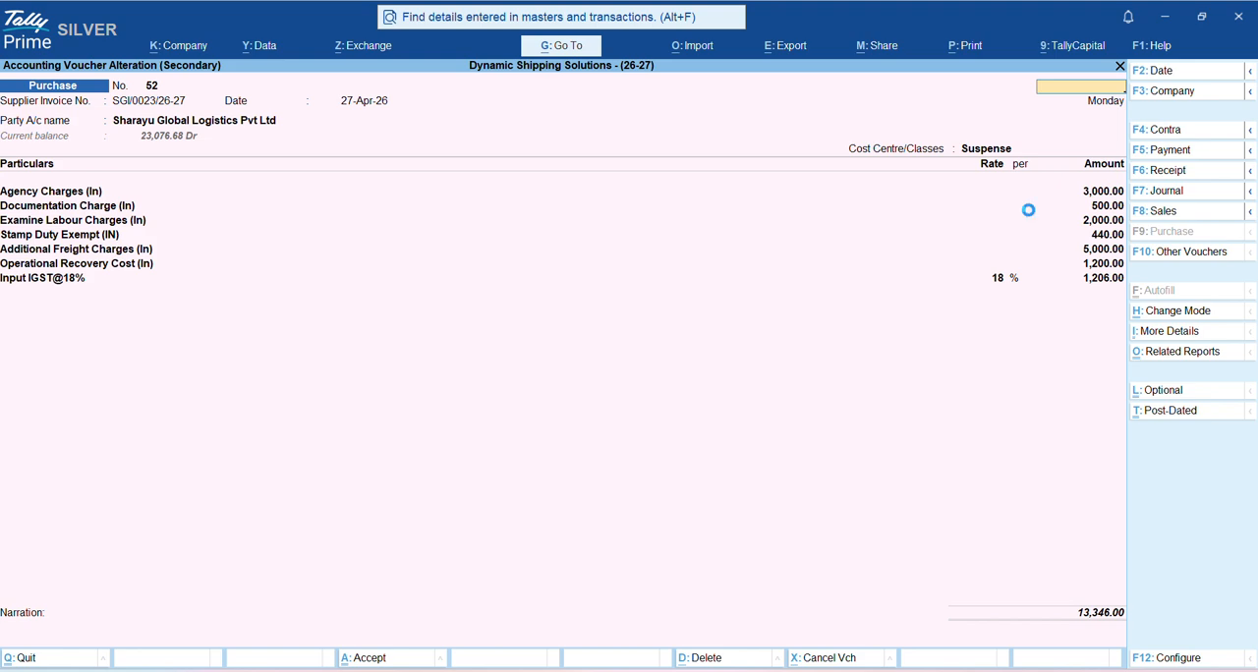
key(Escape)
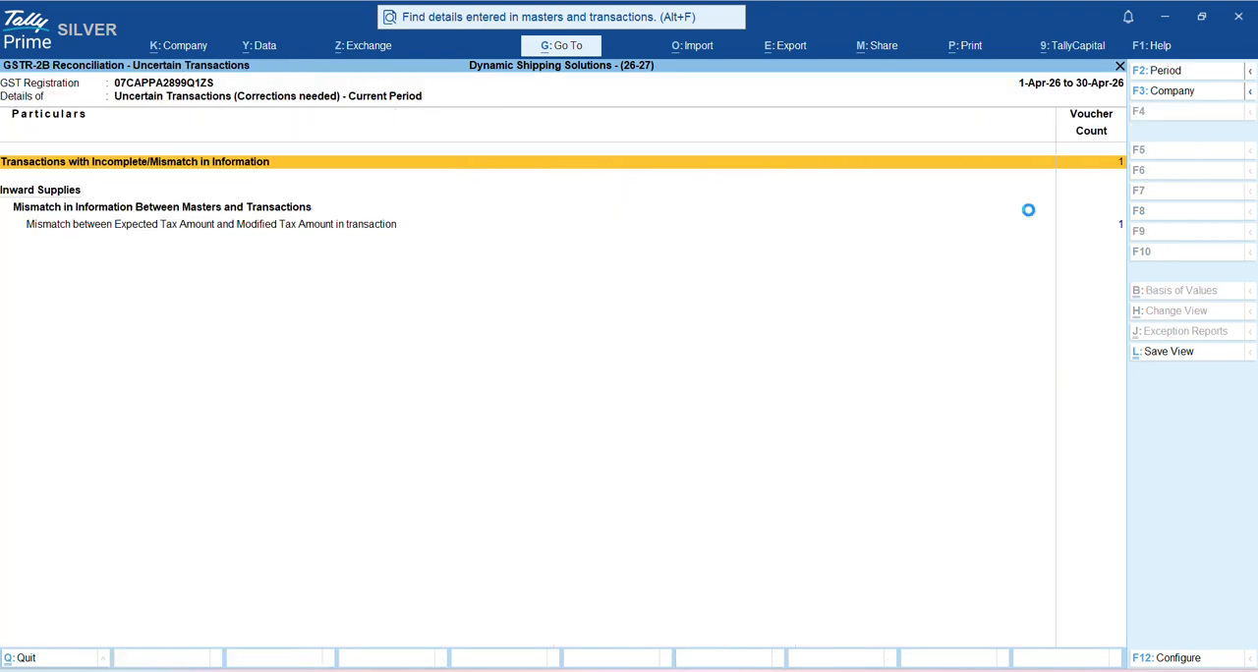
key(Escape)
Open the current-period Available Only in Books register from the summary, go through its purchases and close it
key(Down)
key(Down)
key(Down)
key(Down)
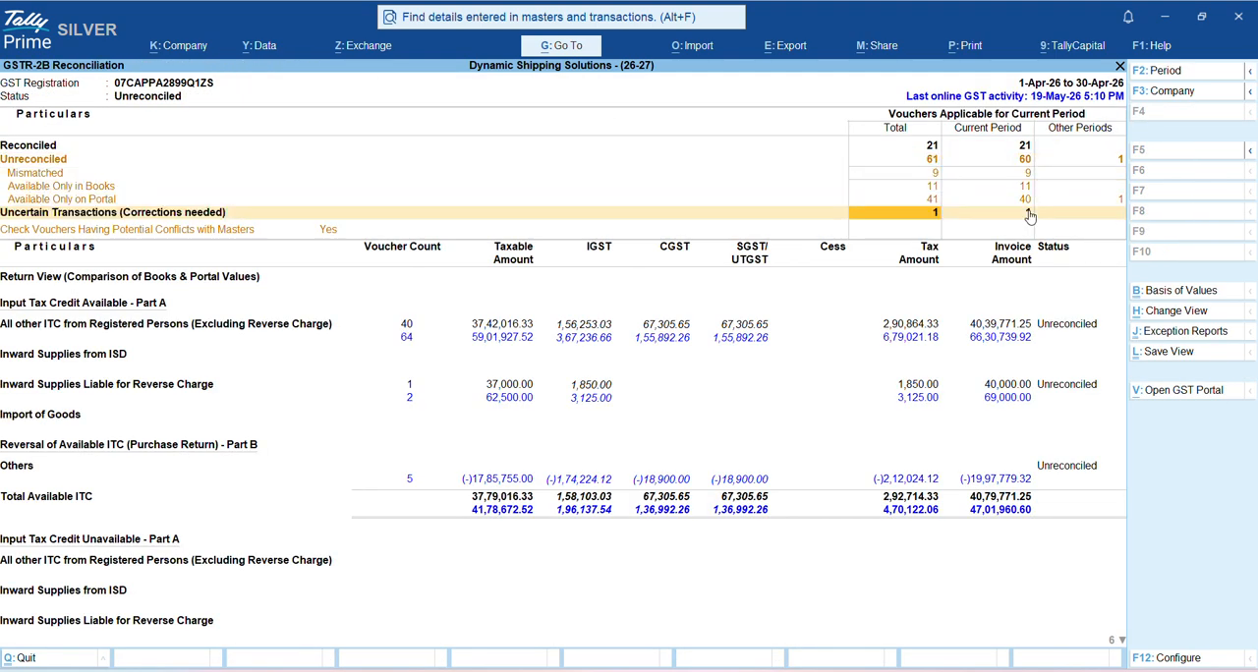
key(Right)
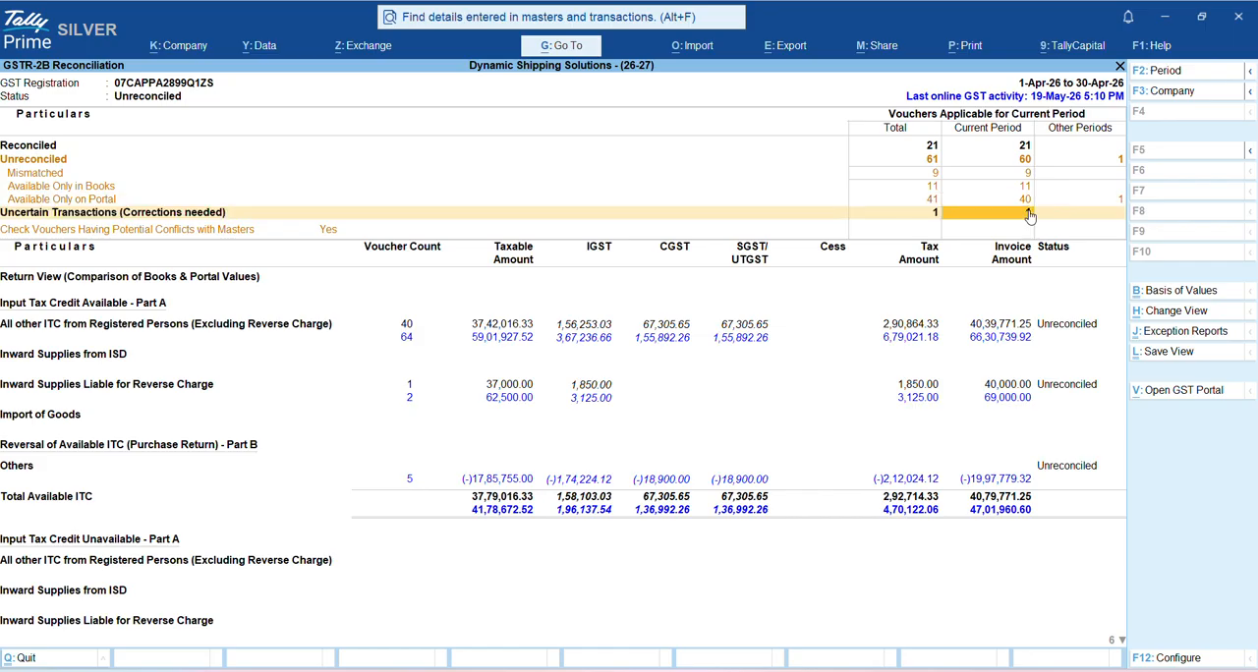
key(Up)
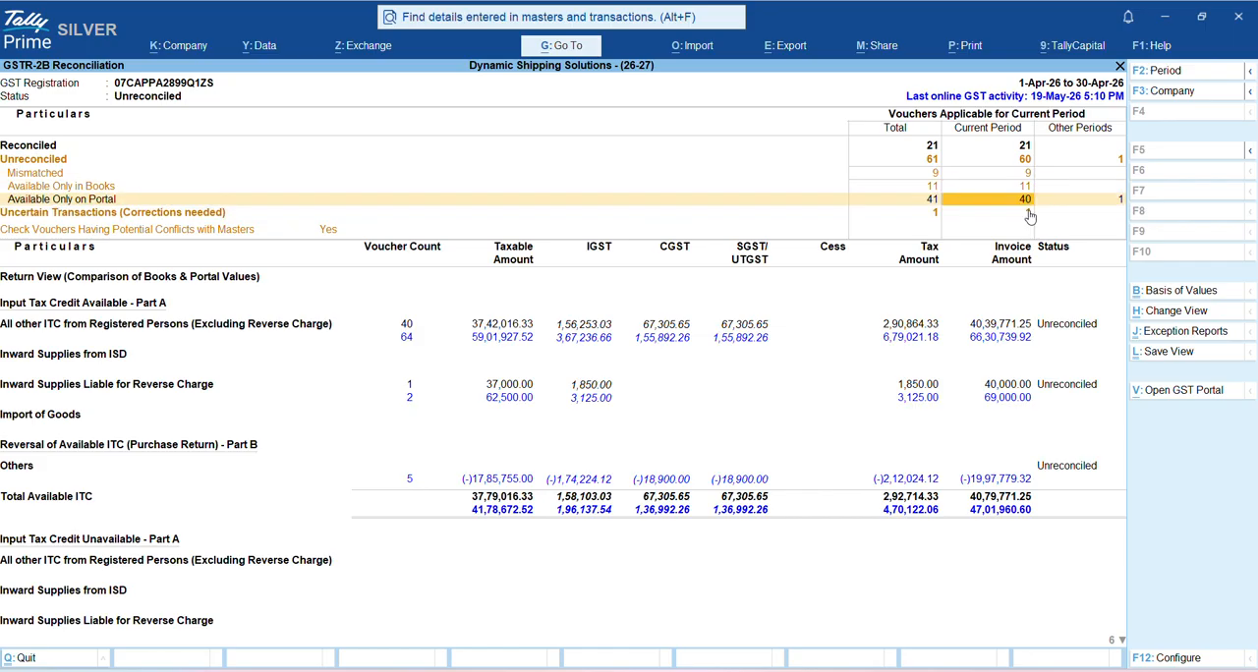
key(Up)
key(Return)
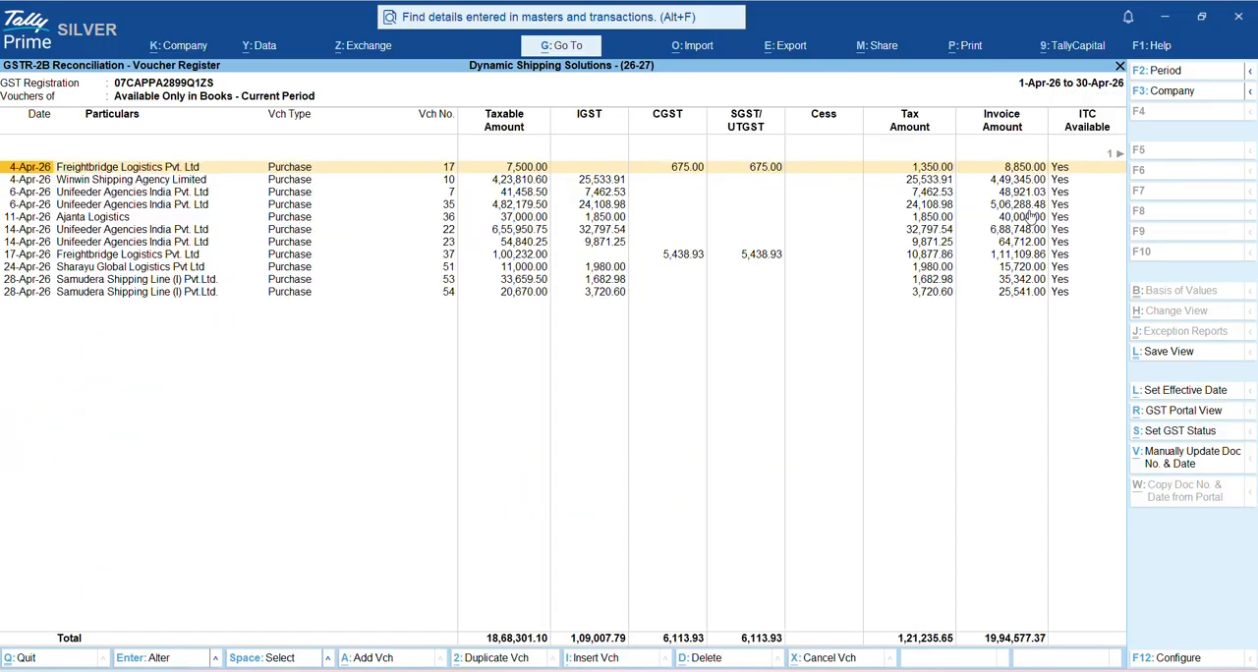
key(Down)
key(Down)
key(Down)
key(Down)
key(Down)
key(Down)
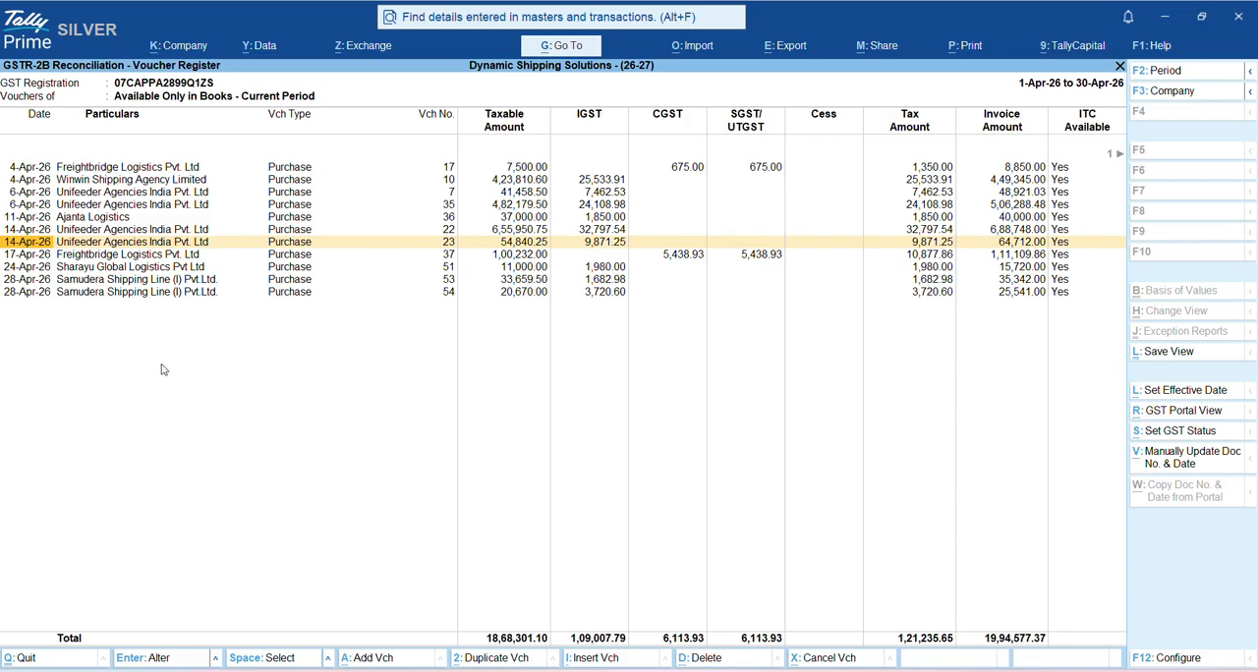
key(Escape)
Open the current-period Available Only on Portal register and export it as an Excel spreadsheet to the local drive
key(Down)
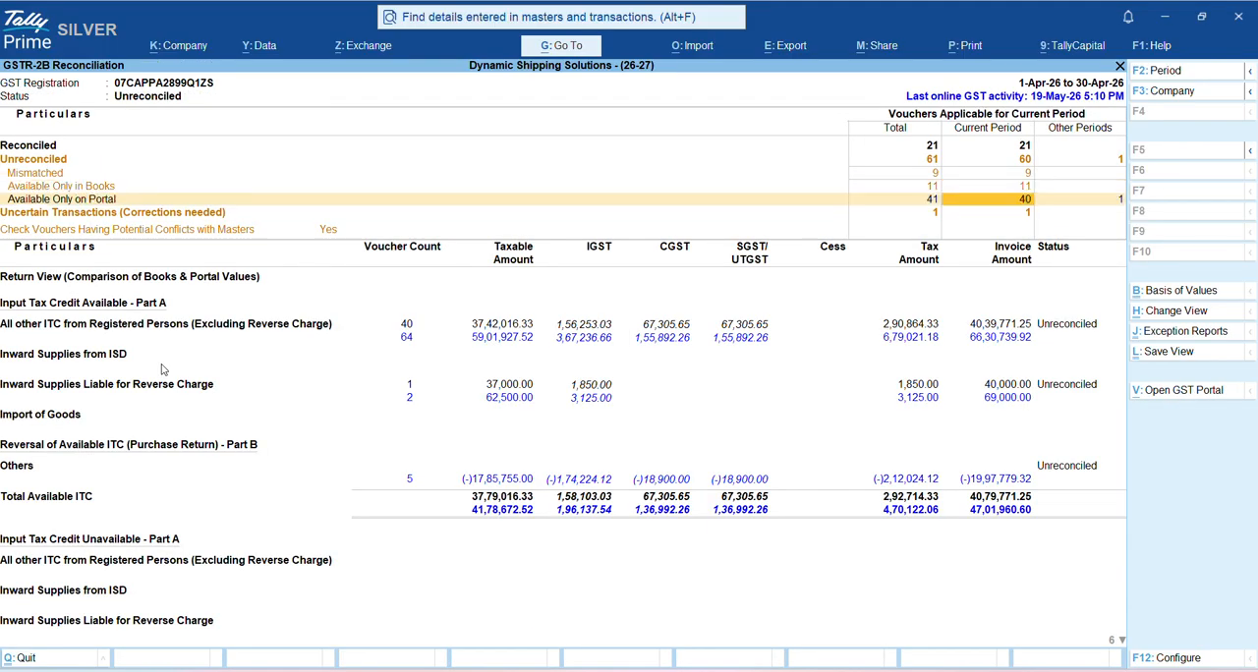
key(Down)
key(Down)
key(Down)
key(Down)
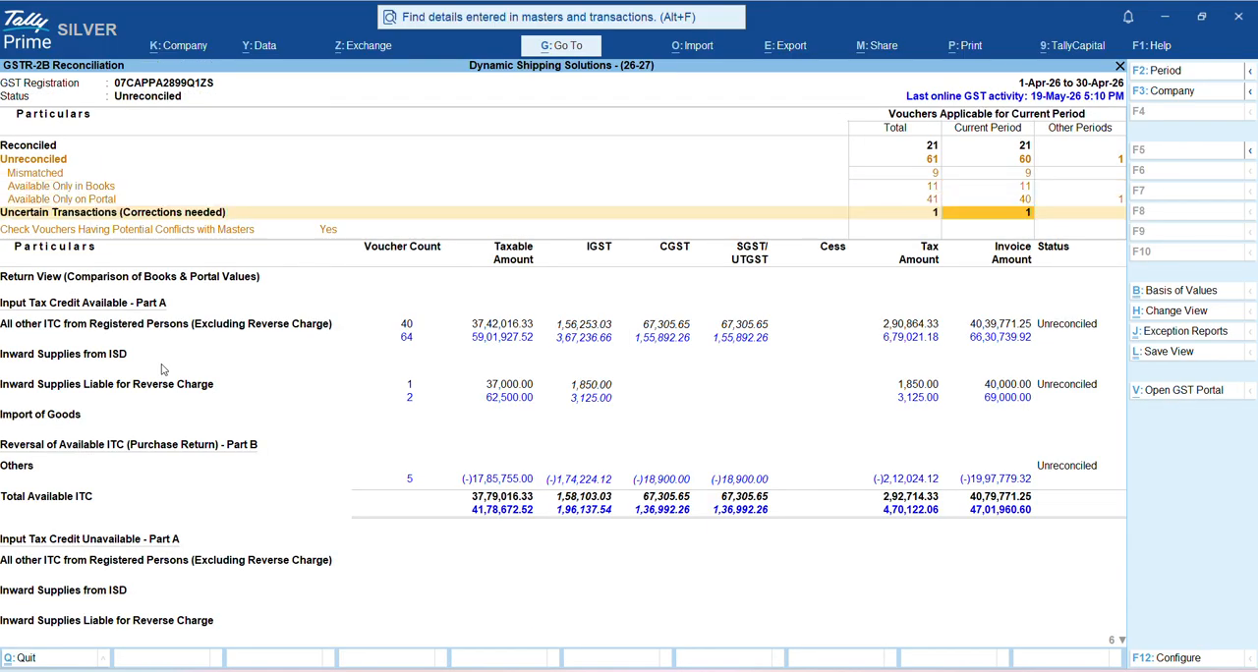
key(Up)
key(Up)
key(Up)
key(Up)
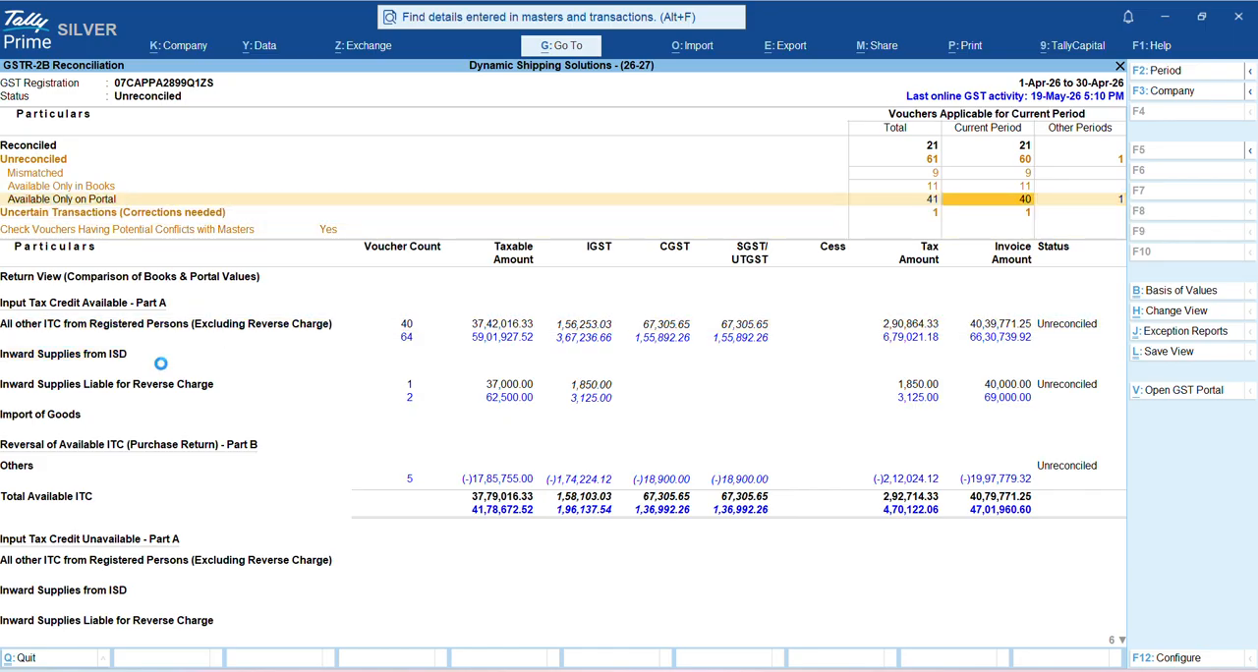
key(Return)
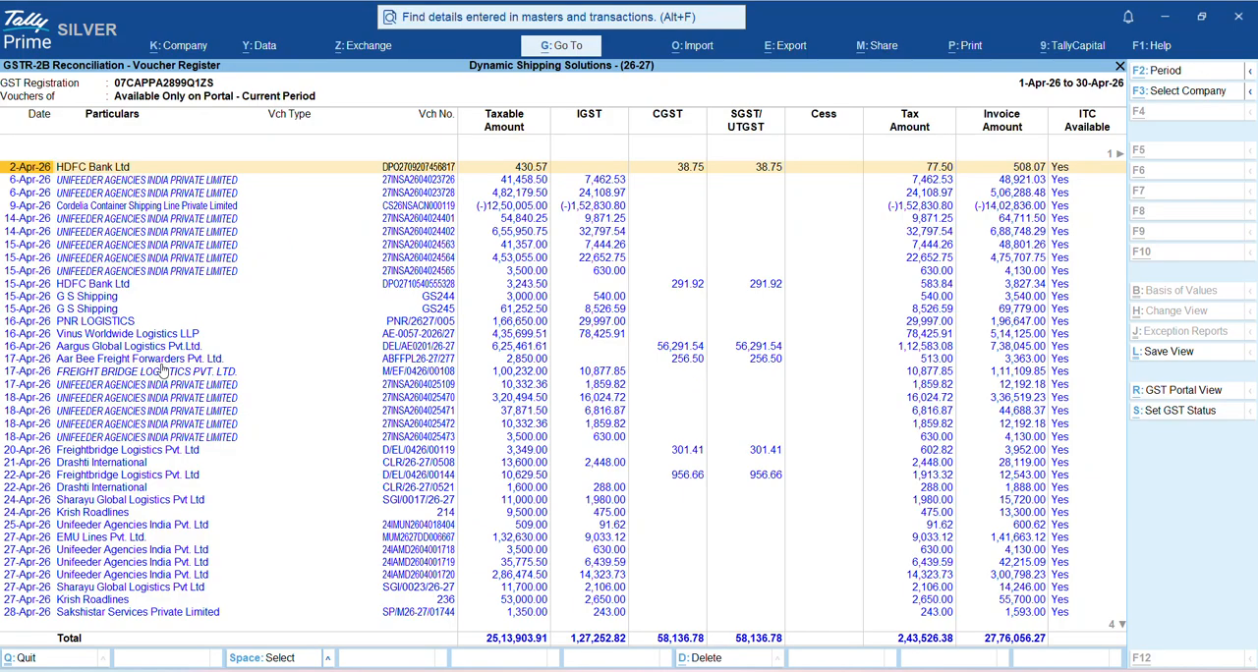
key(alt+e)
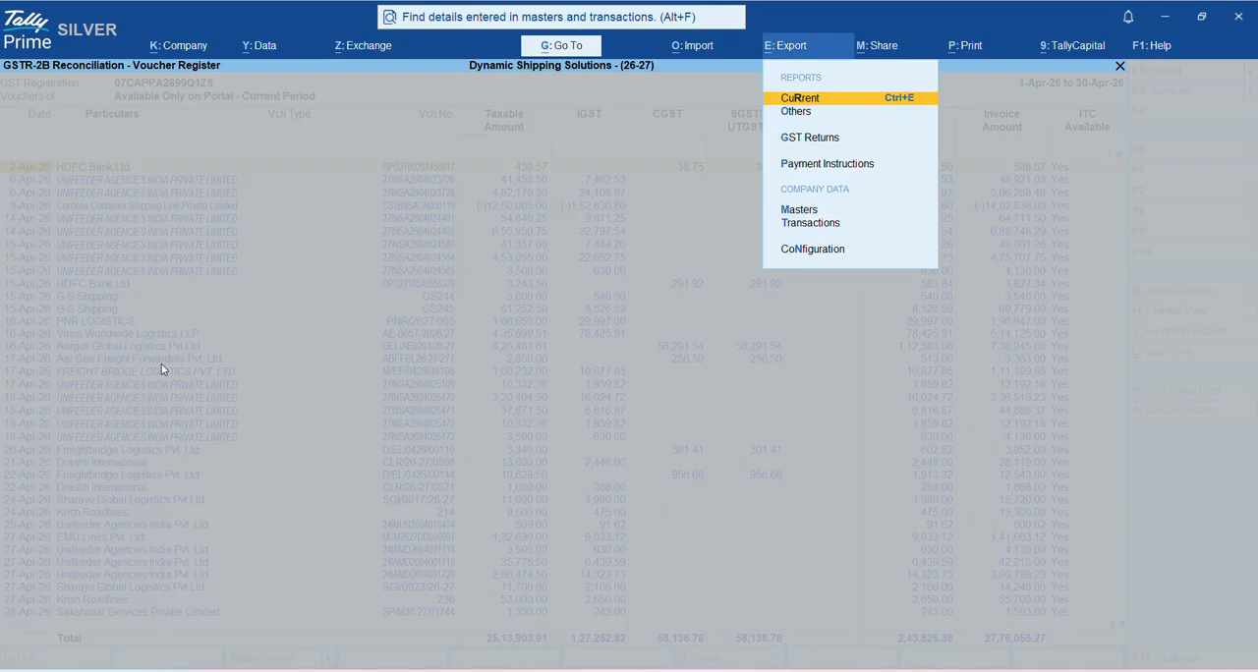
key(Return)
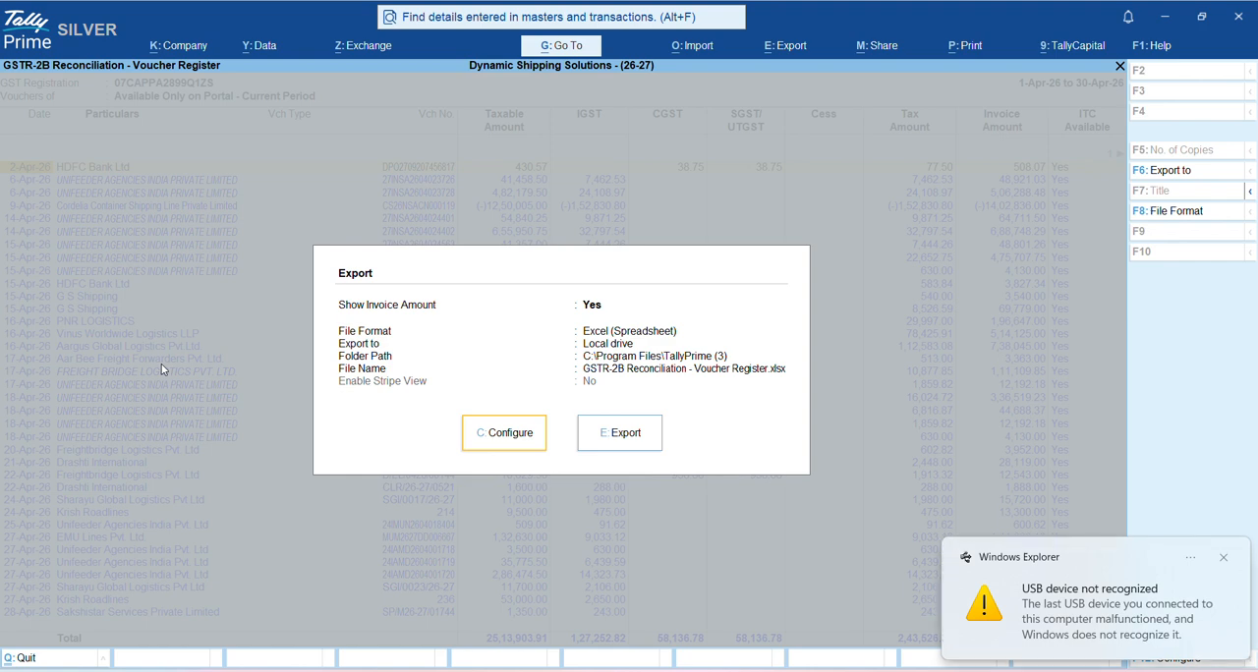
key(e)
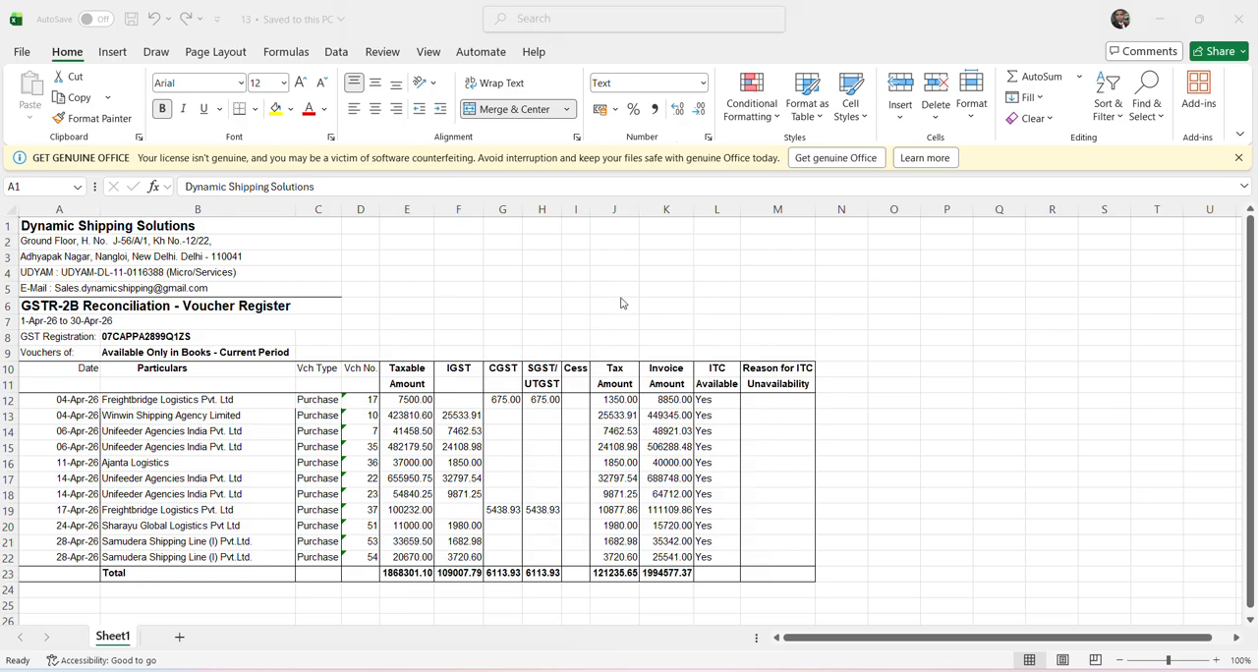
Switch between the exported Excel workbooks and look over the header of the Available Only on Portal register
key(alt+Tab)
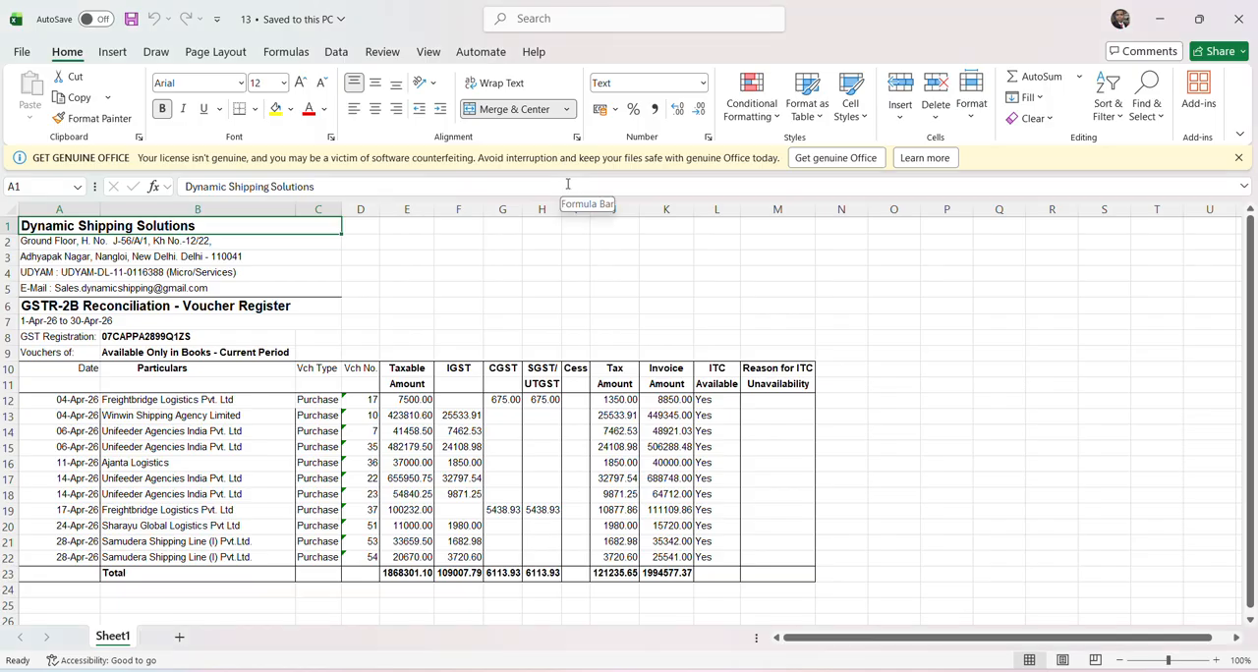
key(alt+Tab)
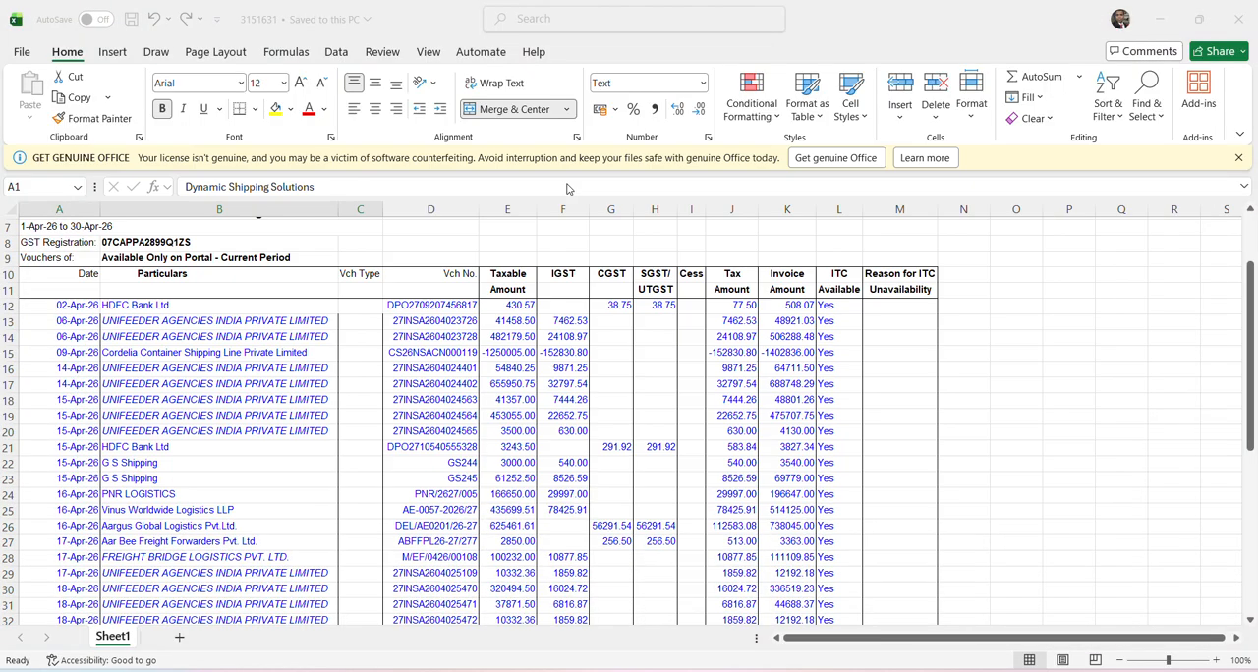
key(Down)
key(Down)
key(Down)
key(Down)
key(Down)
key(Down)
key(Down)
key(Down)
key(Down)
key(Down)
key(Down)
key(Down)
key(Down)
key(Down)
key(Down)
key(Down)
key(Down)
key(Down)
key(Down)
key(Down)
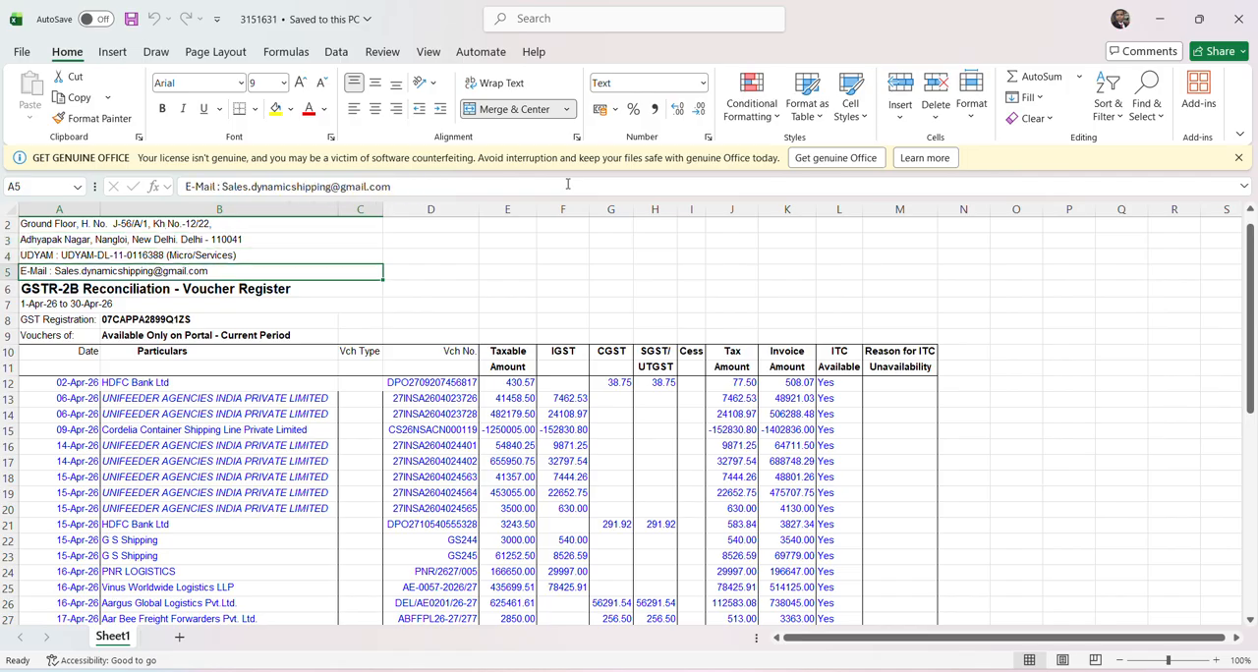
Switch to the Available Only in Books workbook and examine its column headings and first entries
key(alt+Tab)
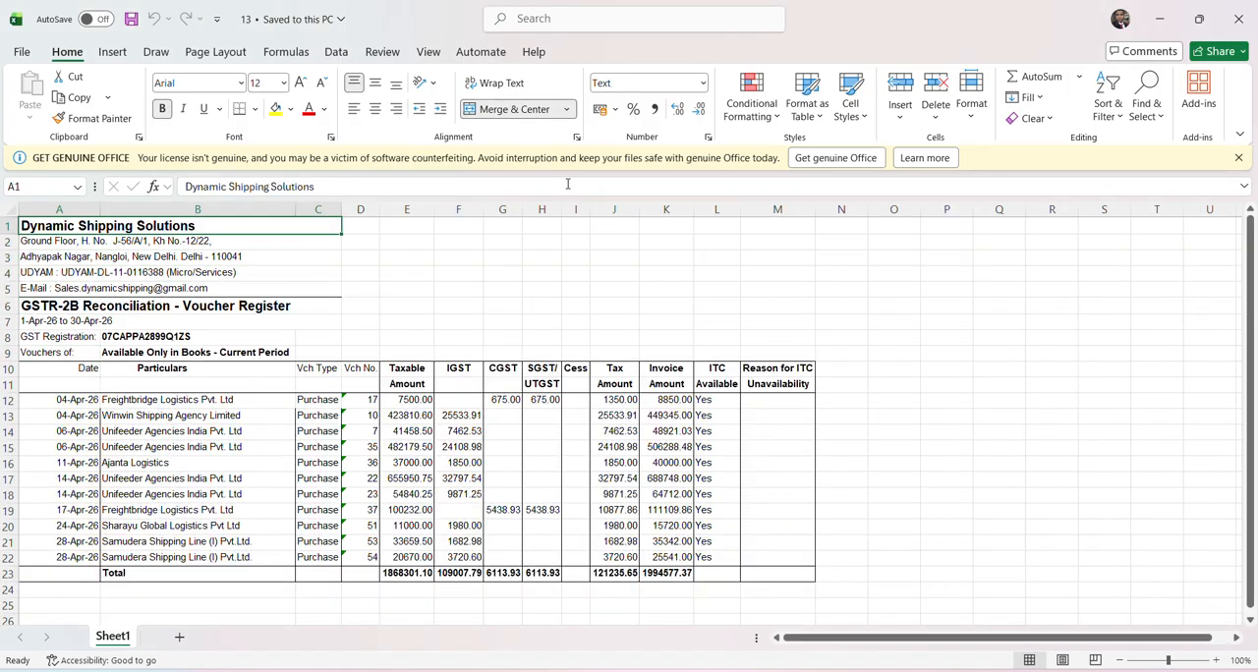
key(Down)
key(Down)
key(Down)
key(Down)
key(Down)
key(Down)
key(Down)
key(Down)
key(Down)
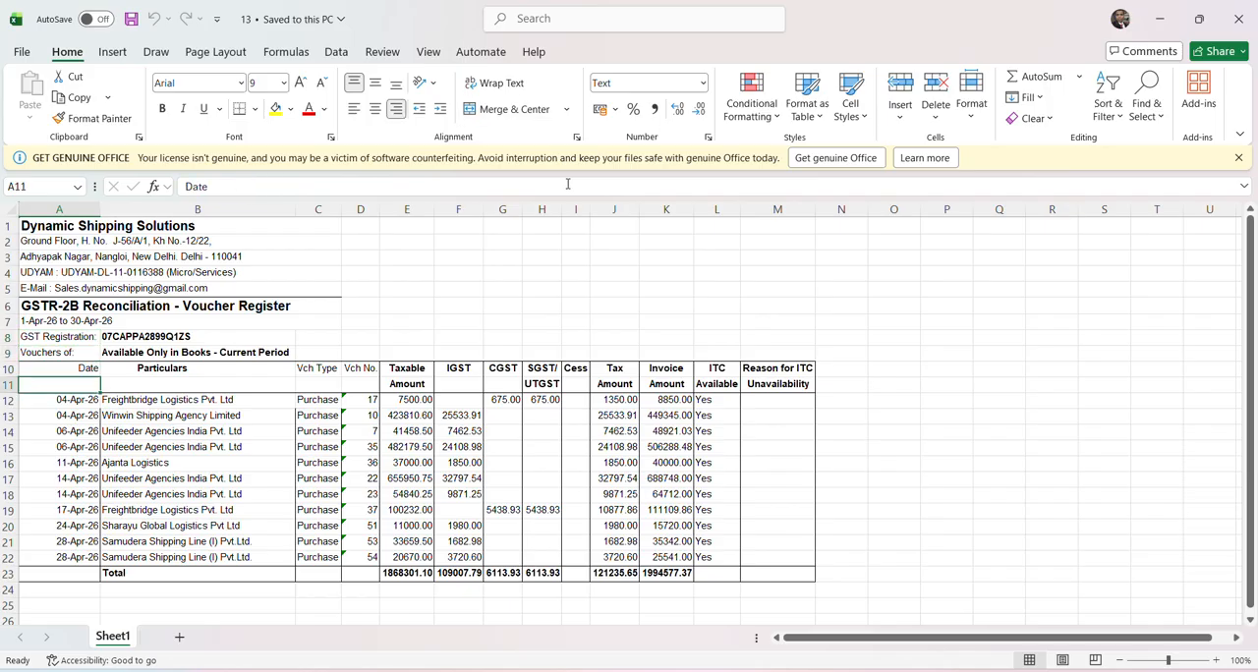
key(Right)
Examine the party name, voucher number and amounts of the Winwin Shipping Agency entry in the books-only workbook
key(Right)
key(Down)
key(Down)
key(Left)
key(Left)
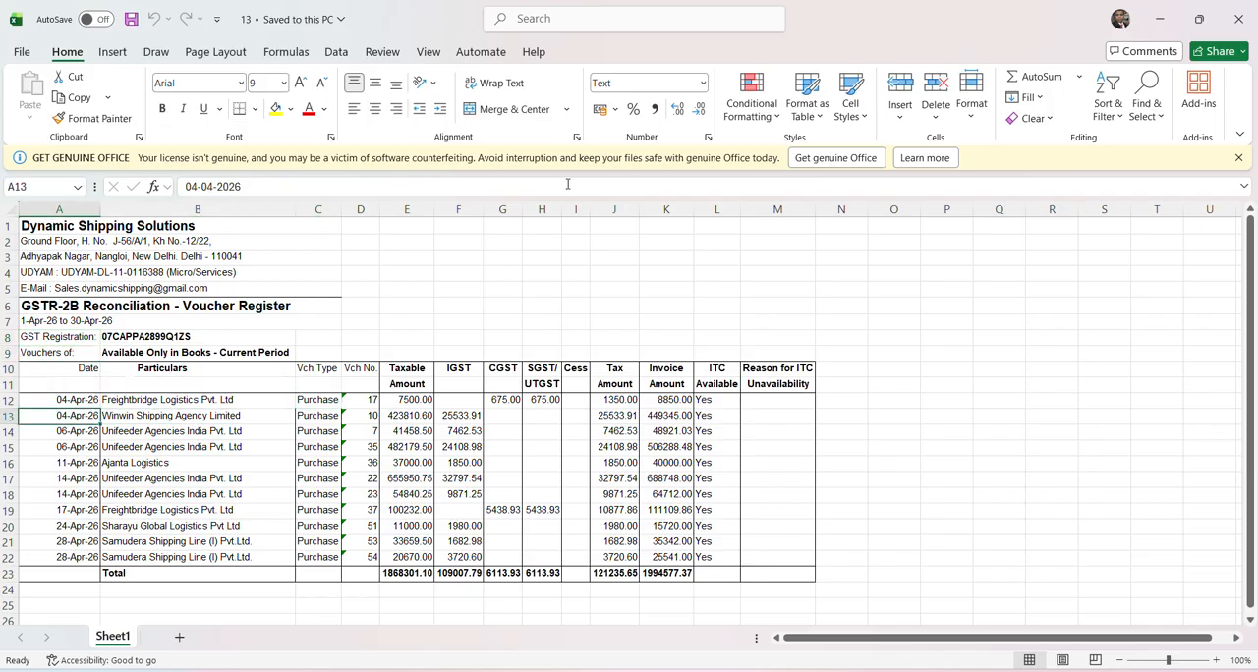
key(Right)
key(Right)
key(Right)
key(Right)
key(Right)
key(Left)
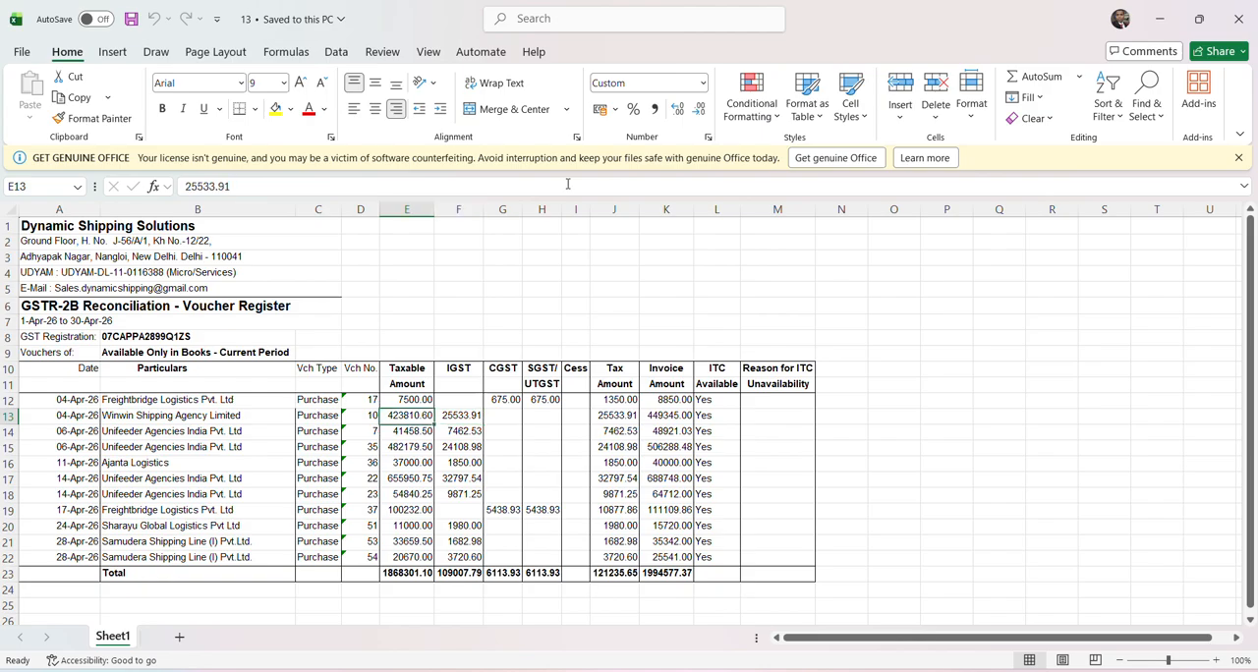
key(Left)
key(Left)
key(Left)
key(Left)
key(Right)
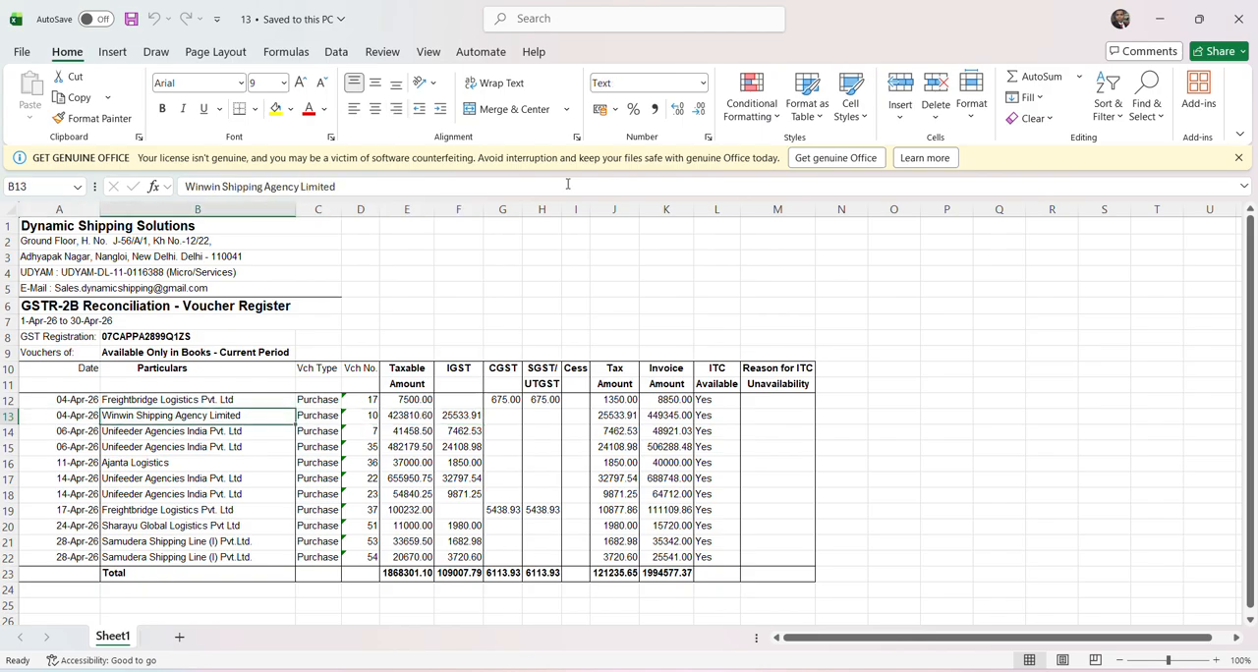
Look through the Available Only on Portal workbook, add column filters to its header row and switch back to the books-only workbook
key(alt+Tab)
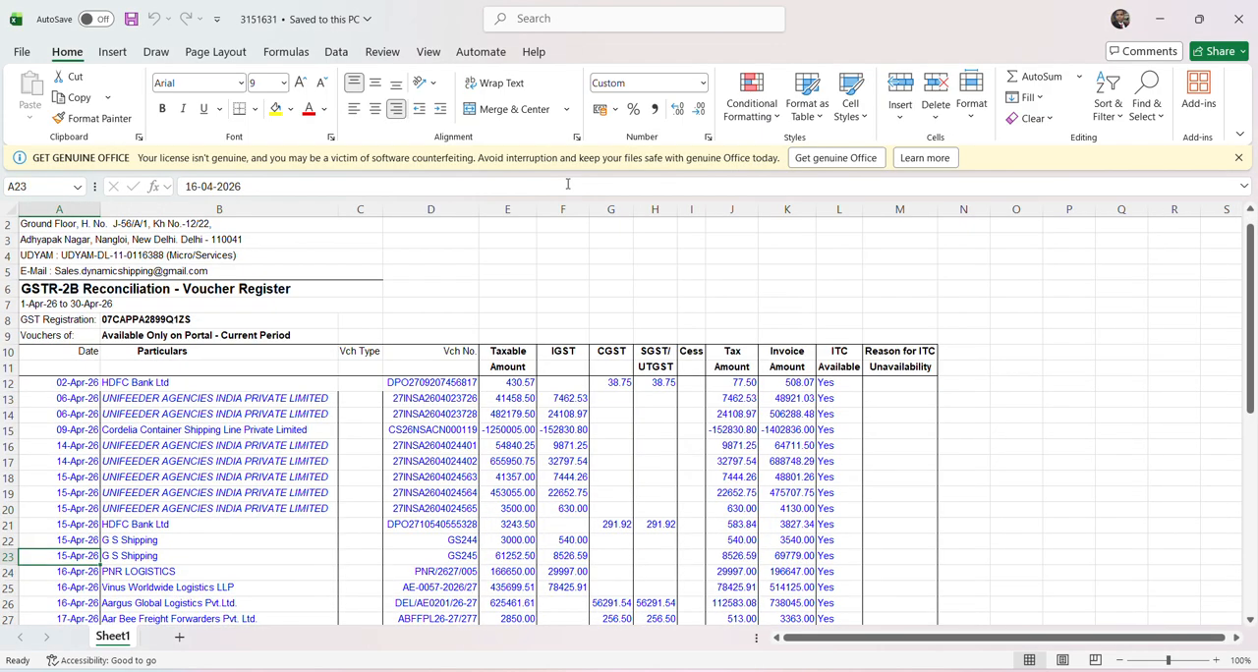
key(Up)
key(Up)
key(Up)
key(Up)
key(Up)
key(Up)
key(Up)
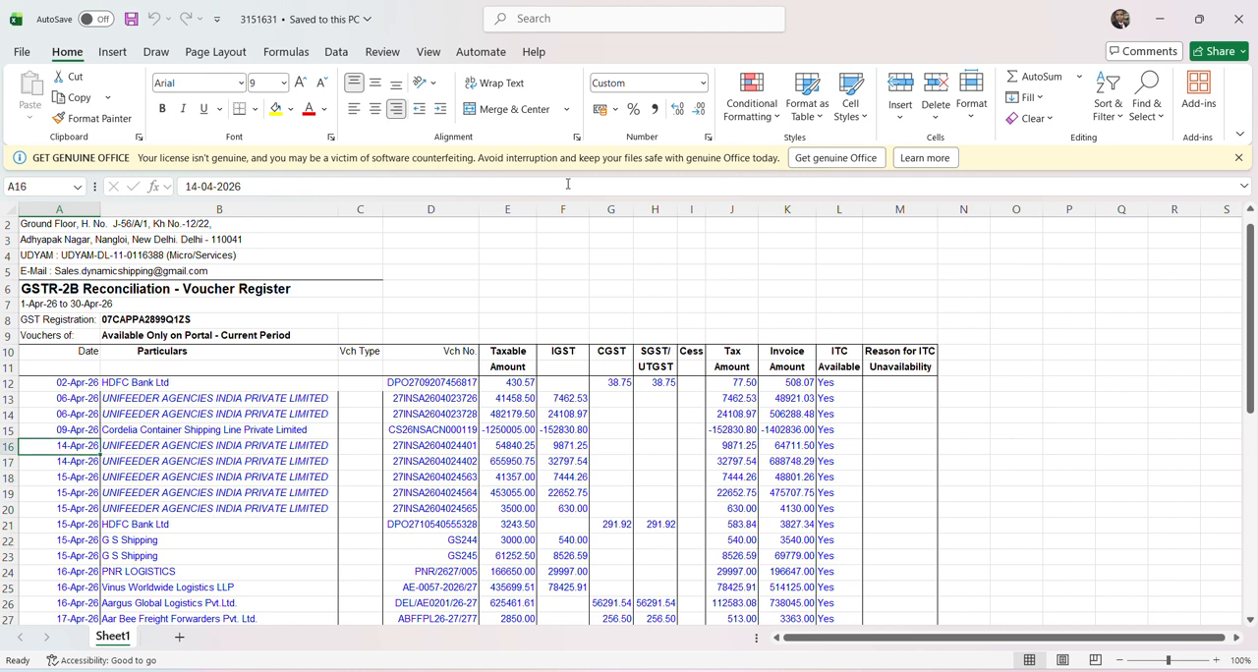
key(Right)
key(Down)
key(Down)
key(Left)
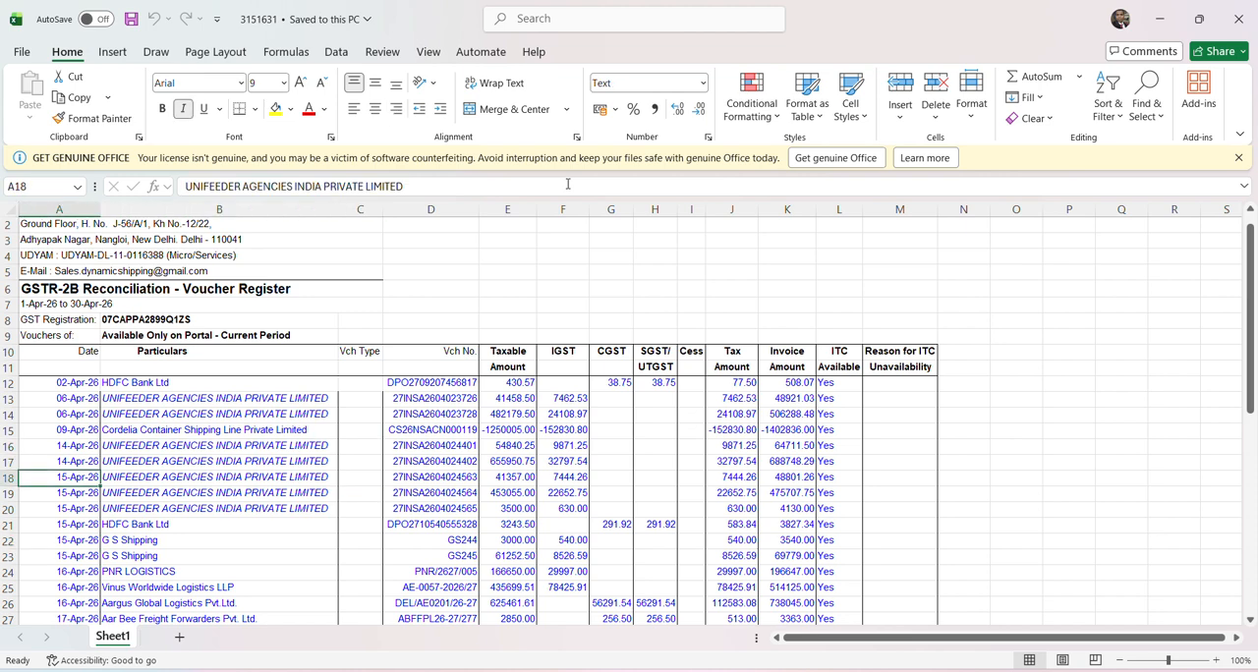
key(Down)
key(Right)
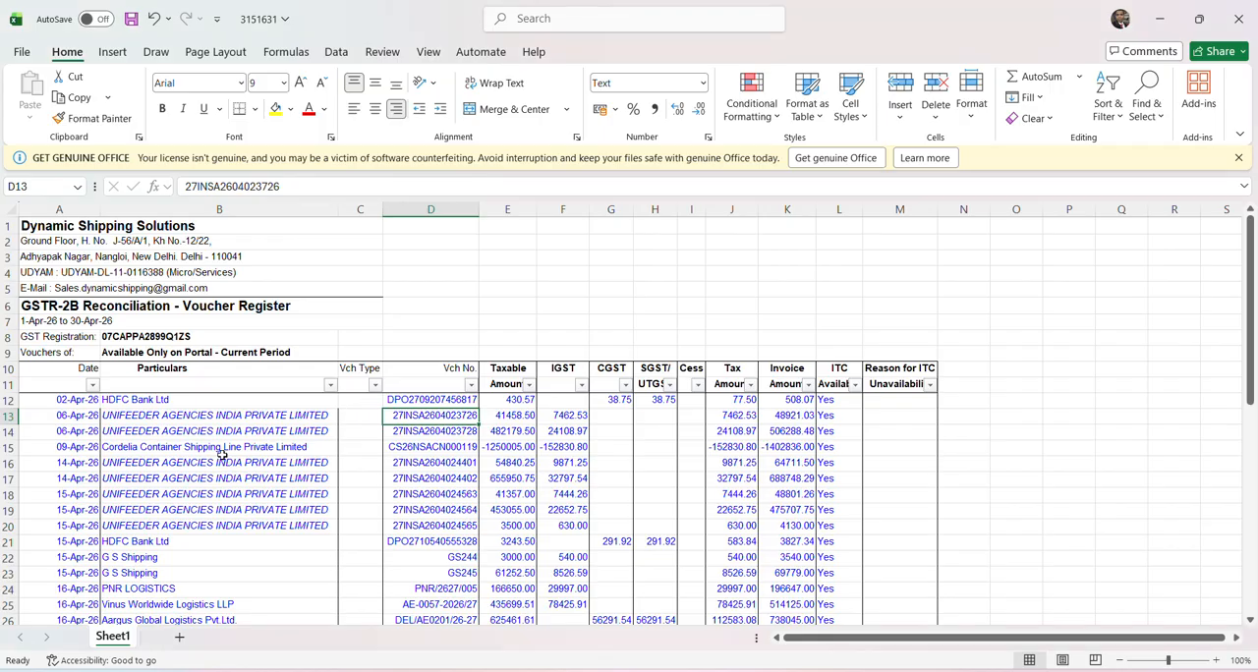
key(alt+Tab)
key(alt+Tab)
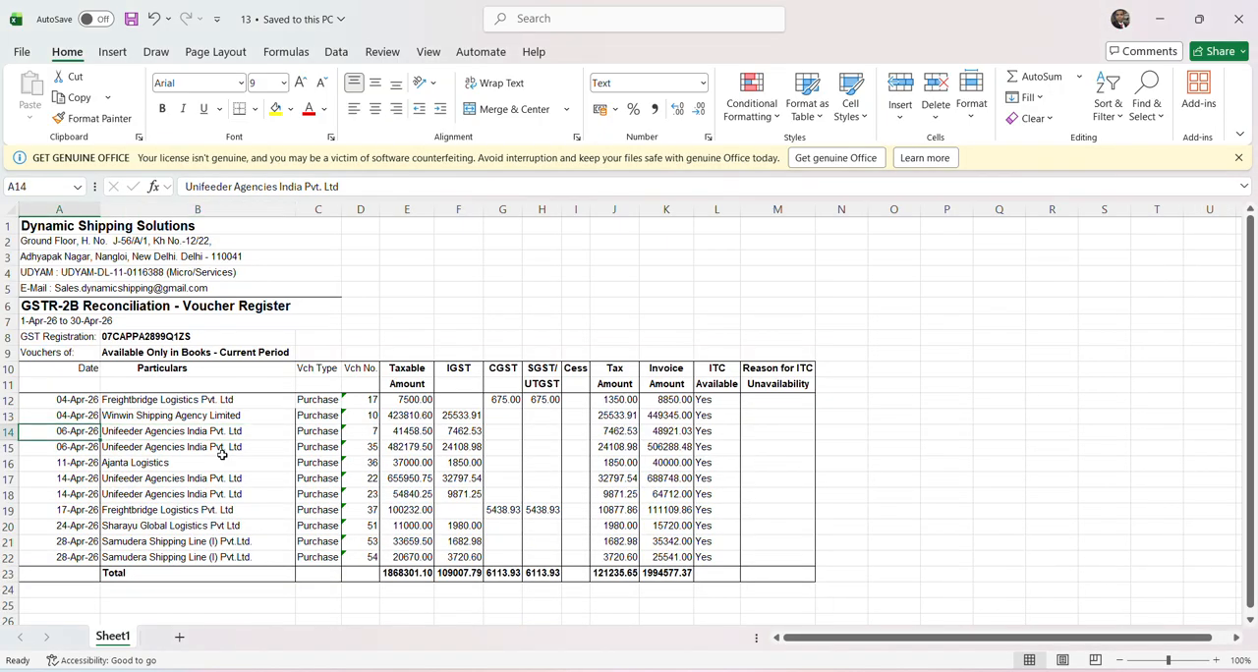
Examine the voucher number, taxable amount and IGST of the first 6-Apr-26 Unifeeder Agencies entry in the books-only workbook
key(Right)
key(Right)
key(Right)
key(Right)
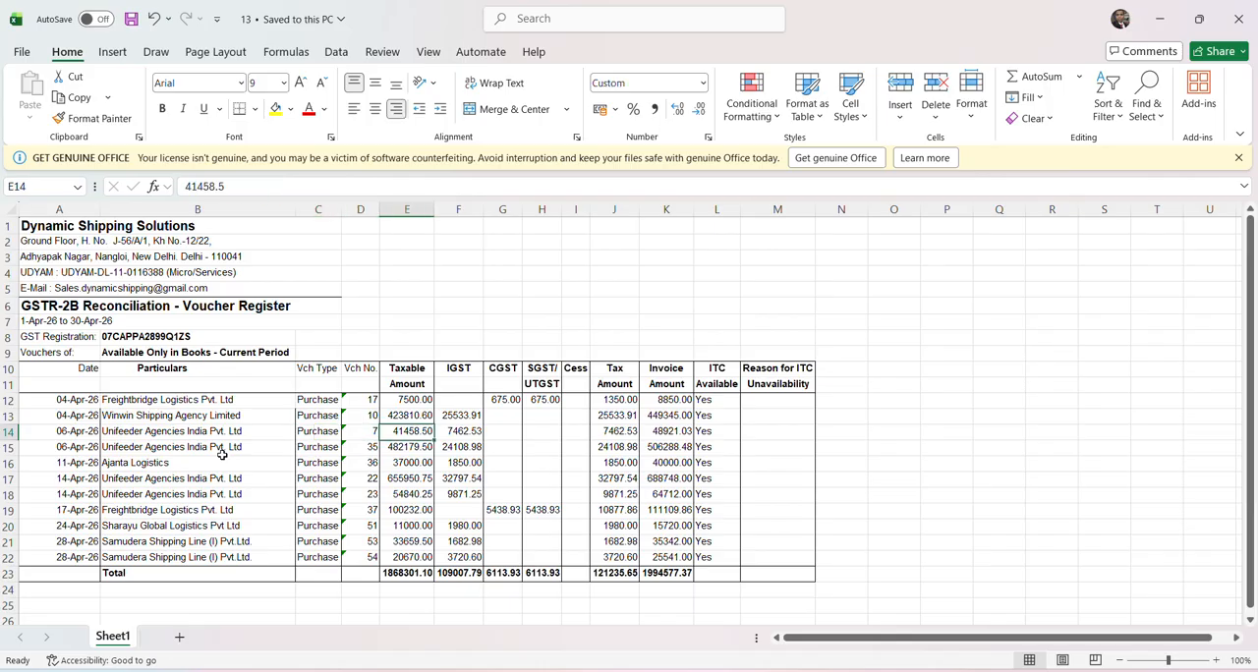
key(Right)
key(Left)
key(Left)
key(Left)
key(Left)
key(Left)
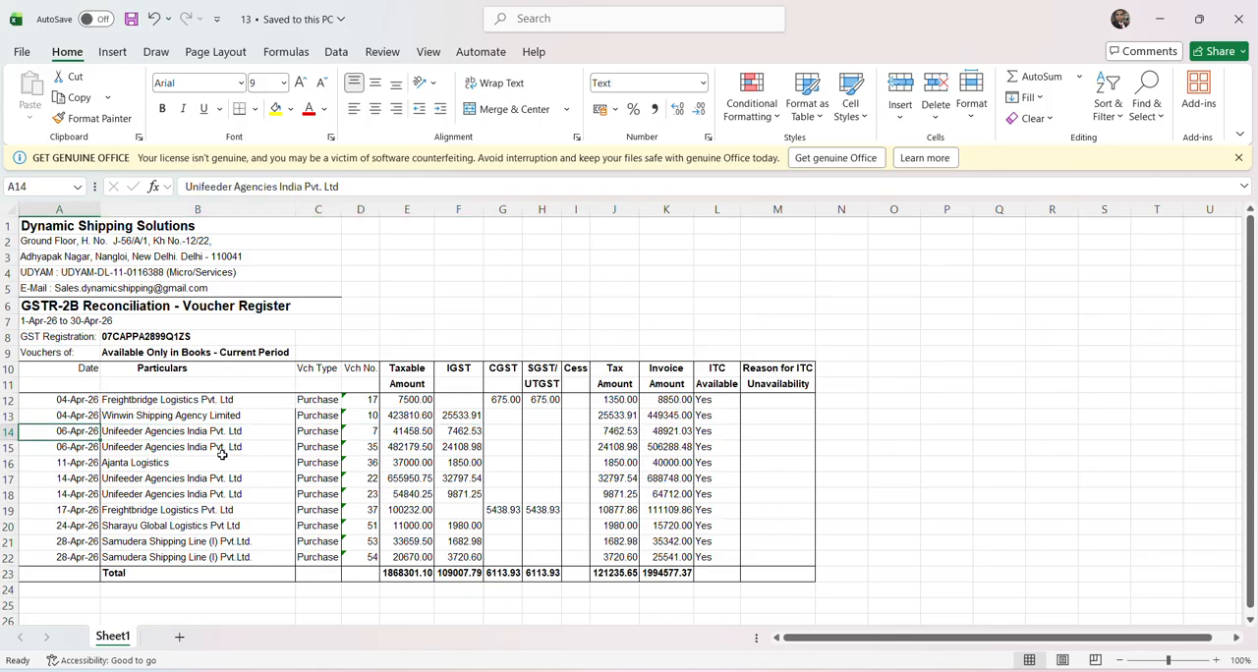
key(Right)
key(Right)
key(Right)
key(Right)
key(Right)
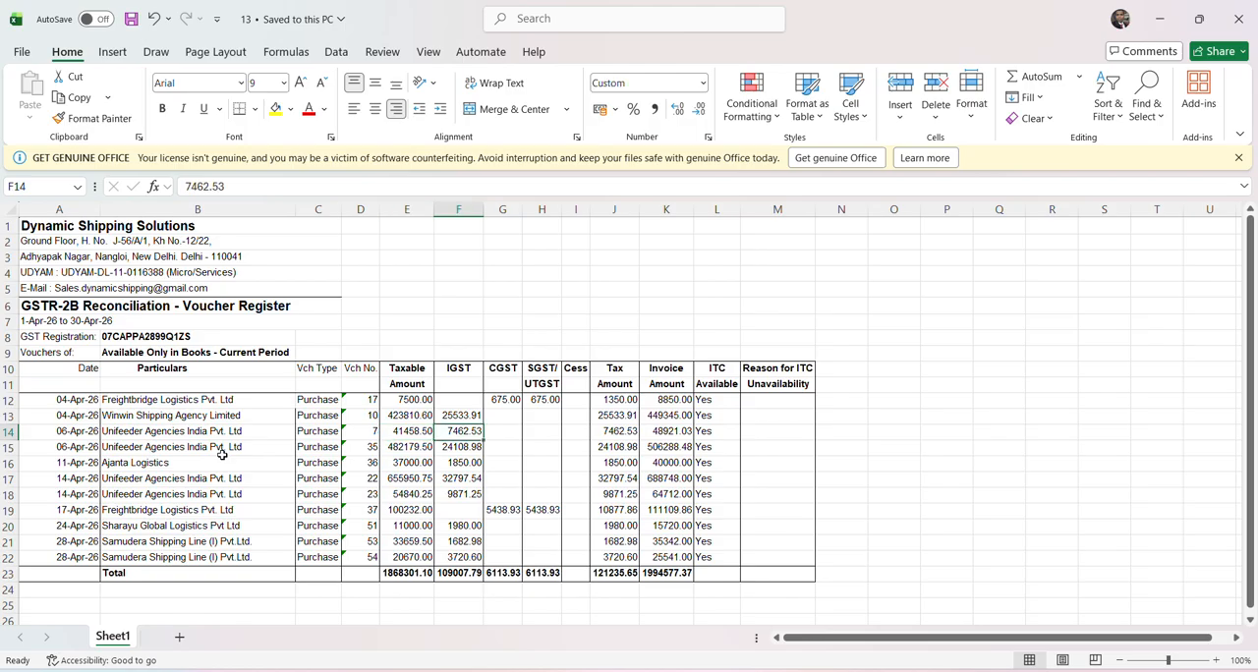
Compare that entry's amounts with the first Unifeeder row in the portal-only workbook and return to the books-only workbook
key(alt+Tab)
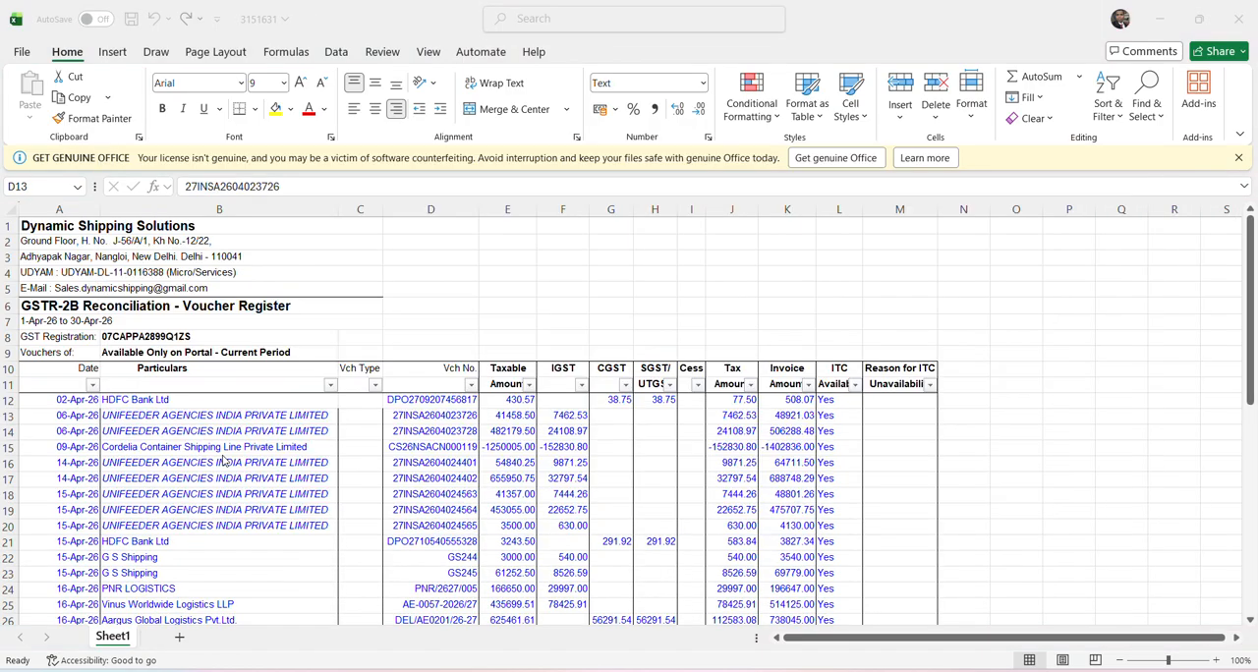
key(Right)
key(Right)
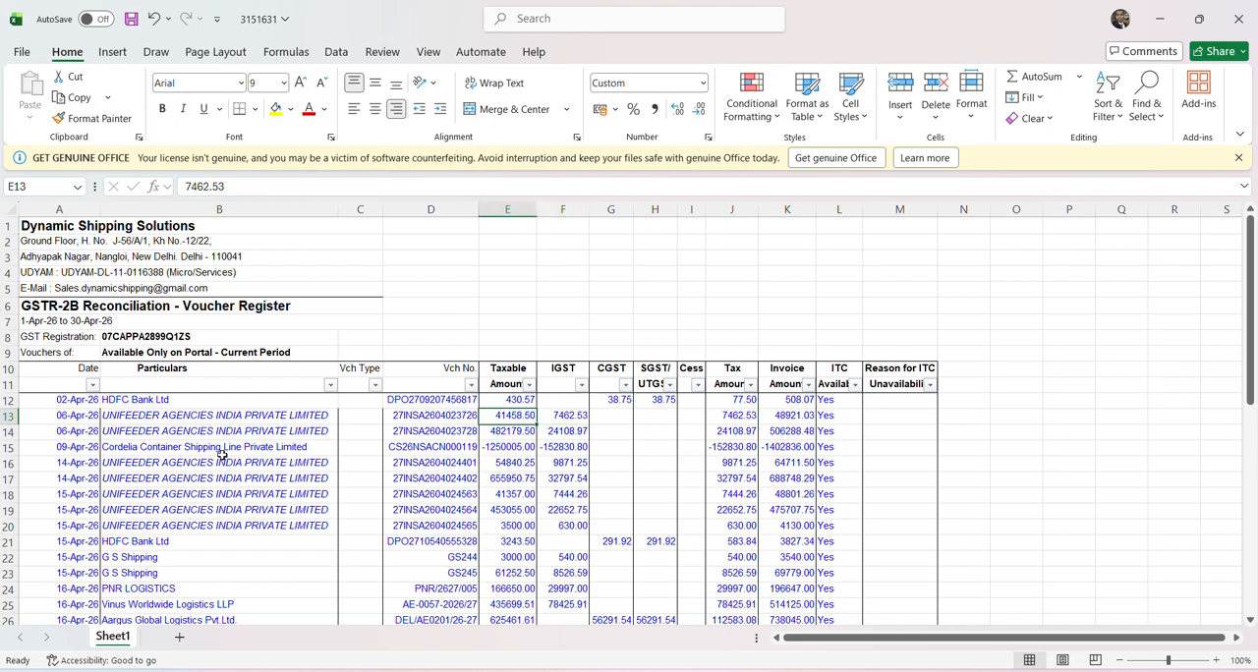
key(Left)
key(alt+Tab)
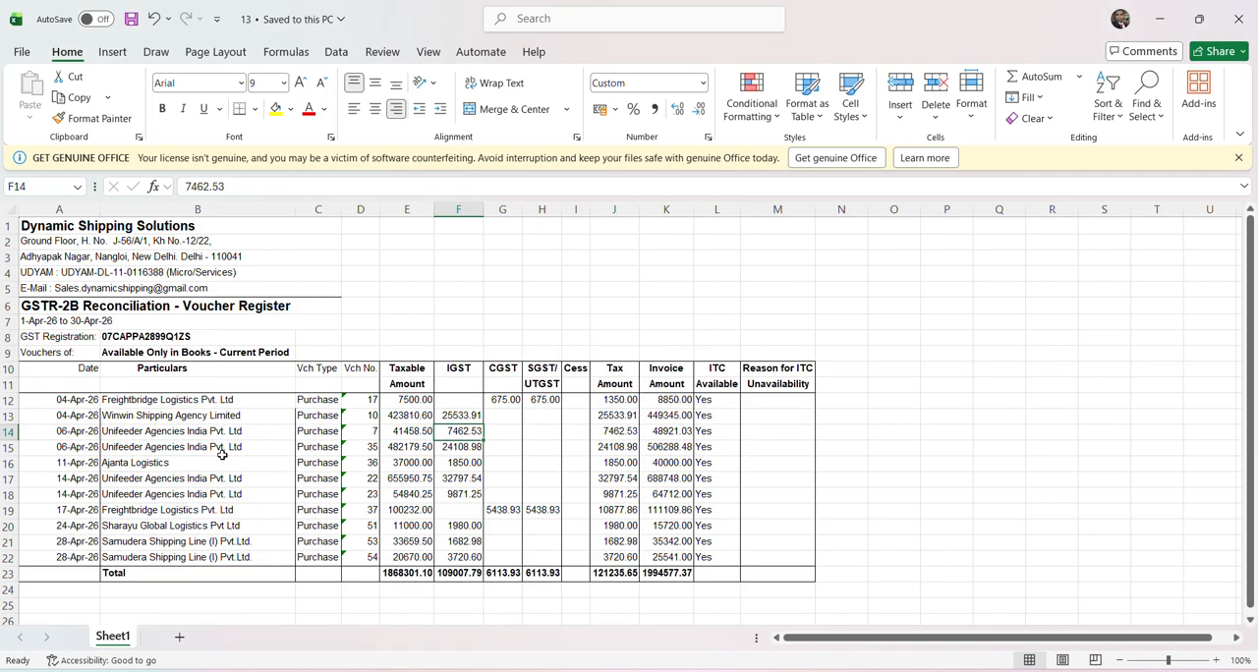
Switch to the portal-only workbook and examine the date, party name, invoice number and tax amounts of its first Unifeeder row
key(alt+Tab)
key(Left)
key(Left)
key(Left)
key(Left)
key(Right)
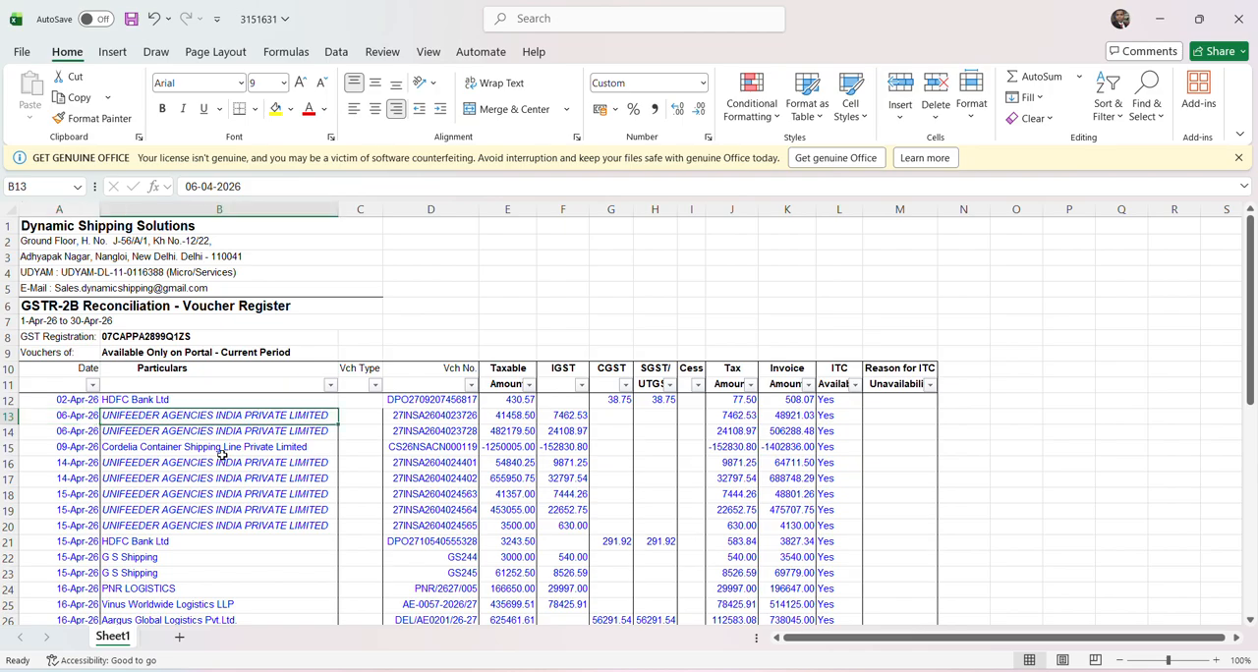
key(Right)
key(Right)
key(Right)
key(Right)
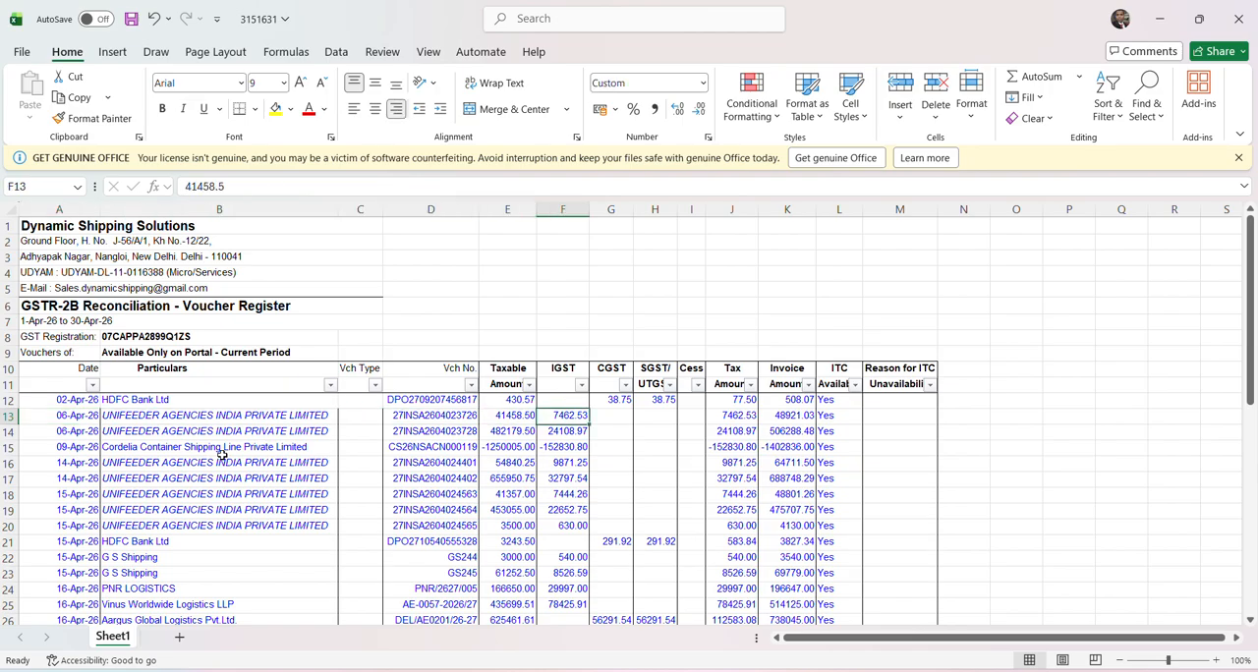
key(Right)
key(Right)
key(Right)
key(Right)
key(Left)
key(Left)
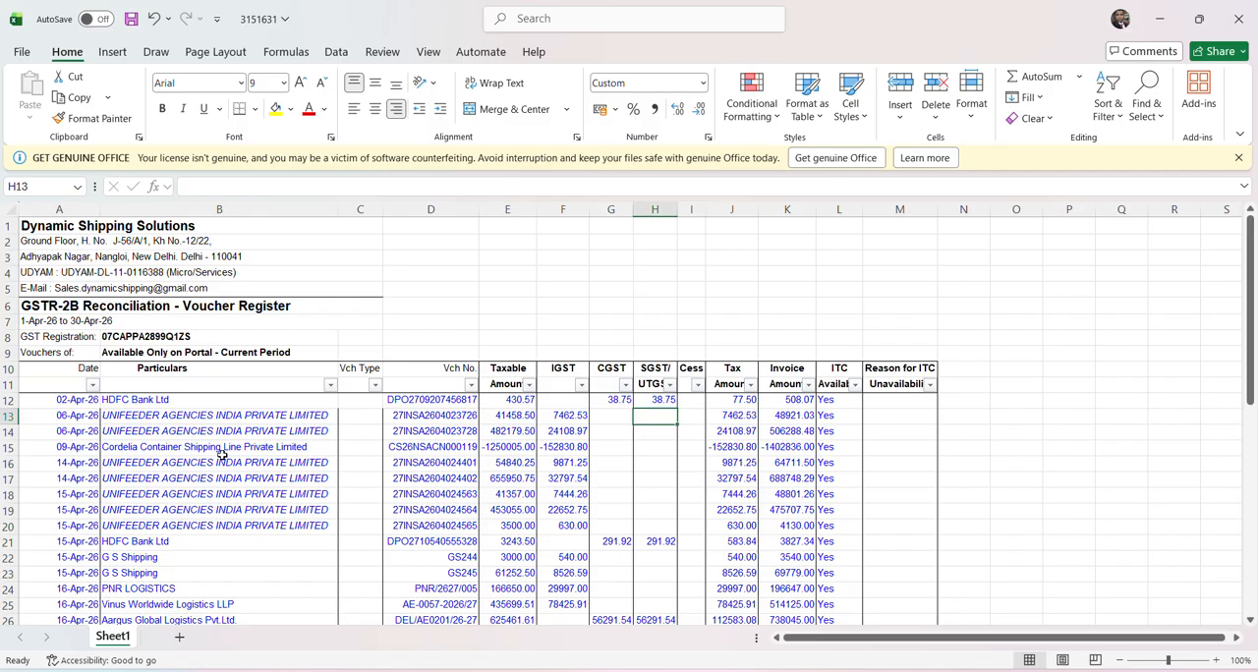
key(Left)
key(Left)
key(Left)
key(Left)
Copy the voucher number text from the first Unifeeder row of the portal-only register
key(F2)
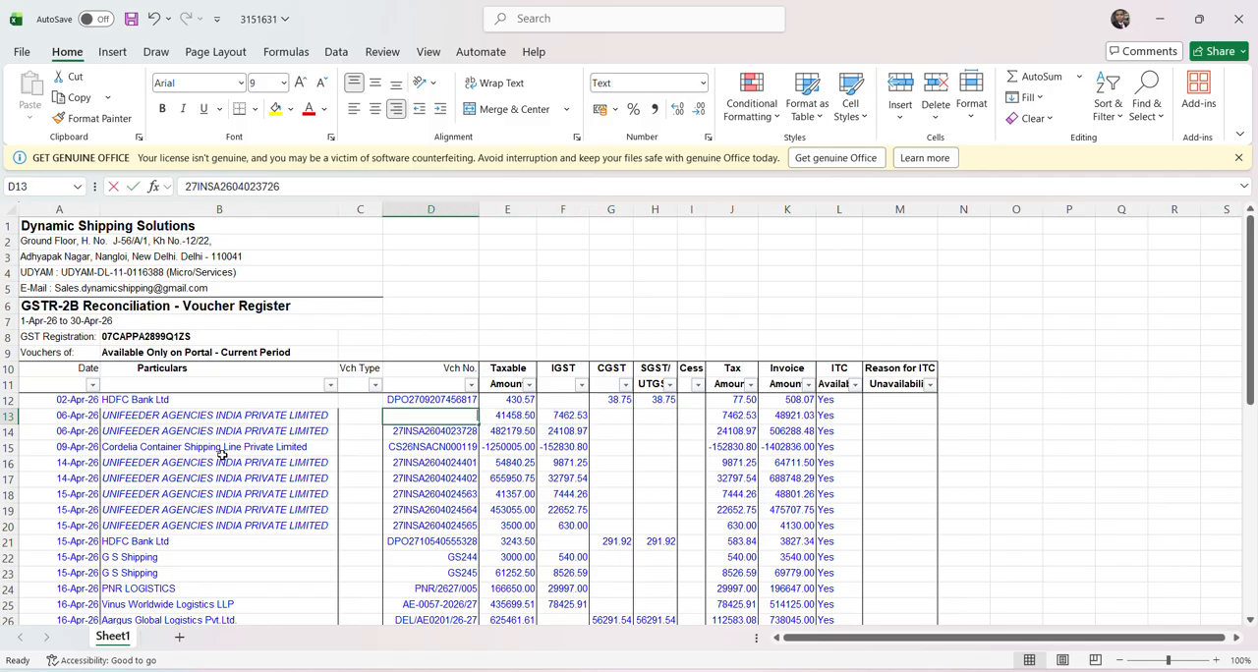
key(shift+Home)
key(ctrl+c)
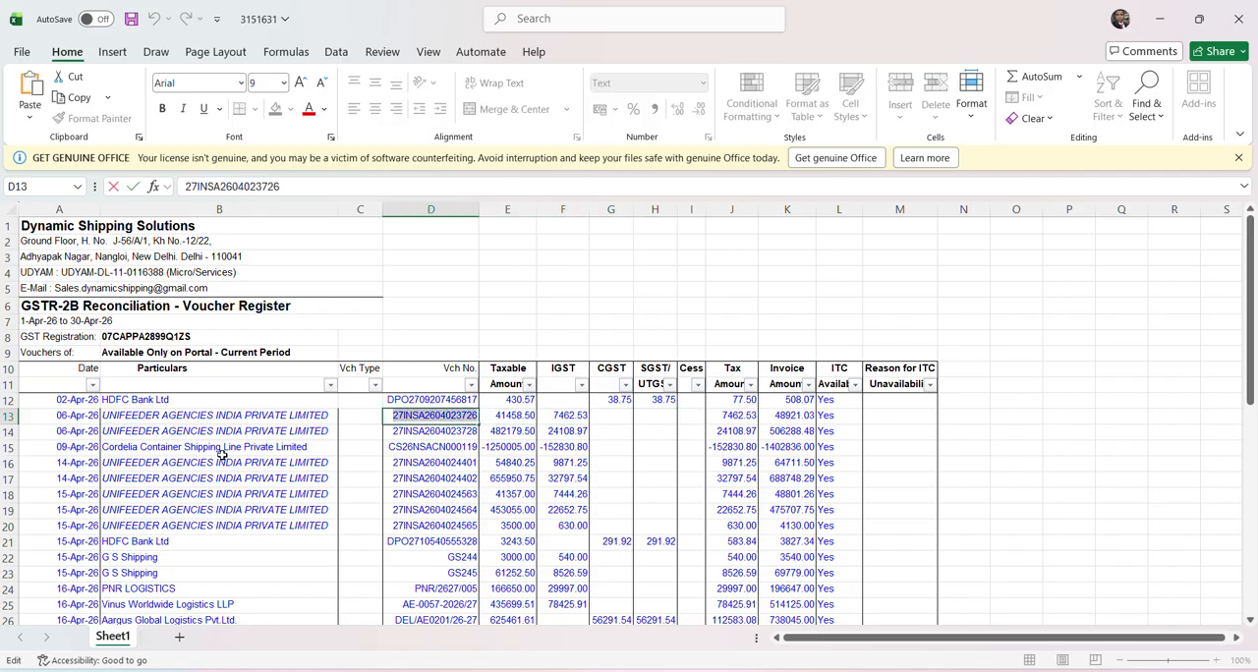
Switch to TallyPrime and open the 6-Apr-26 Unifeeder purchase voucher 7 from the Available Only in Books register
key(alt+Tab)
key(alt+Tab)
key(alt+Tab)
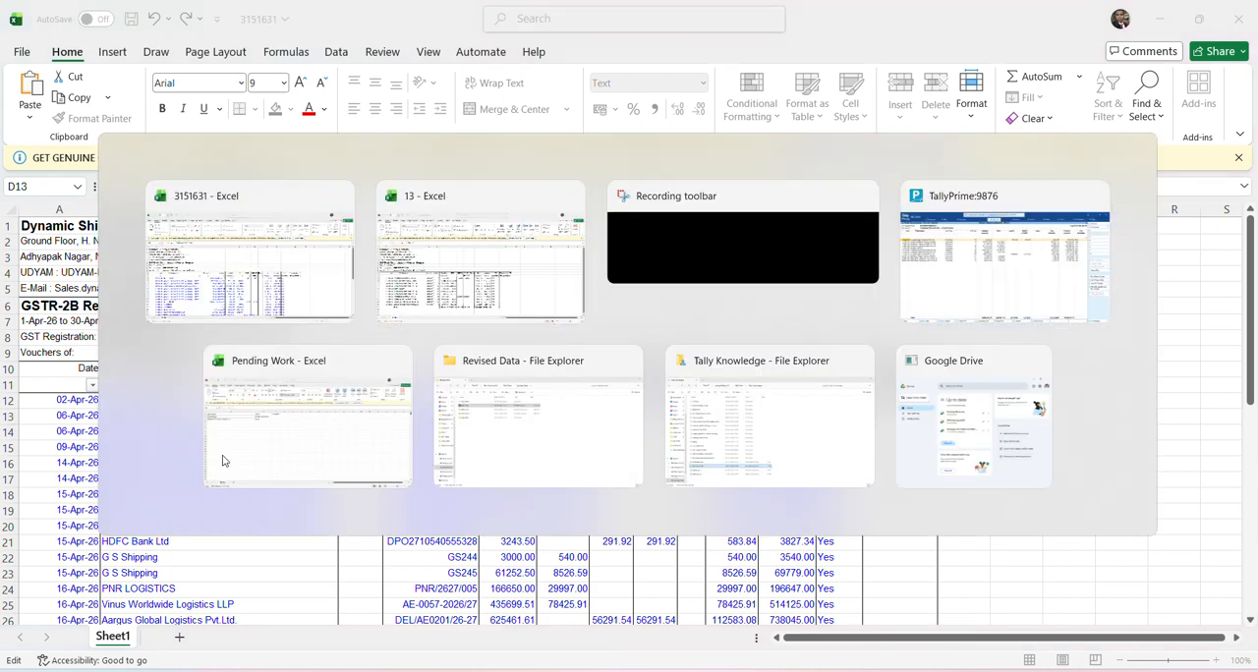
key(Down)
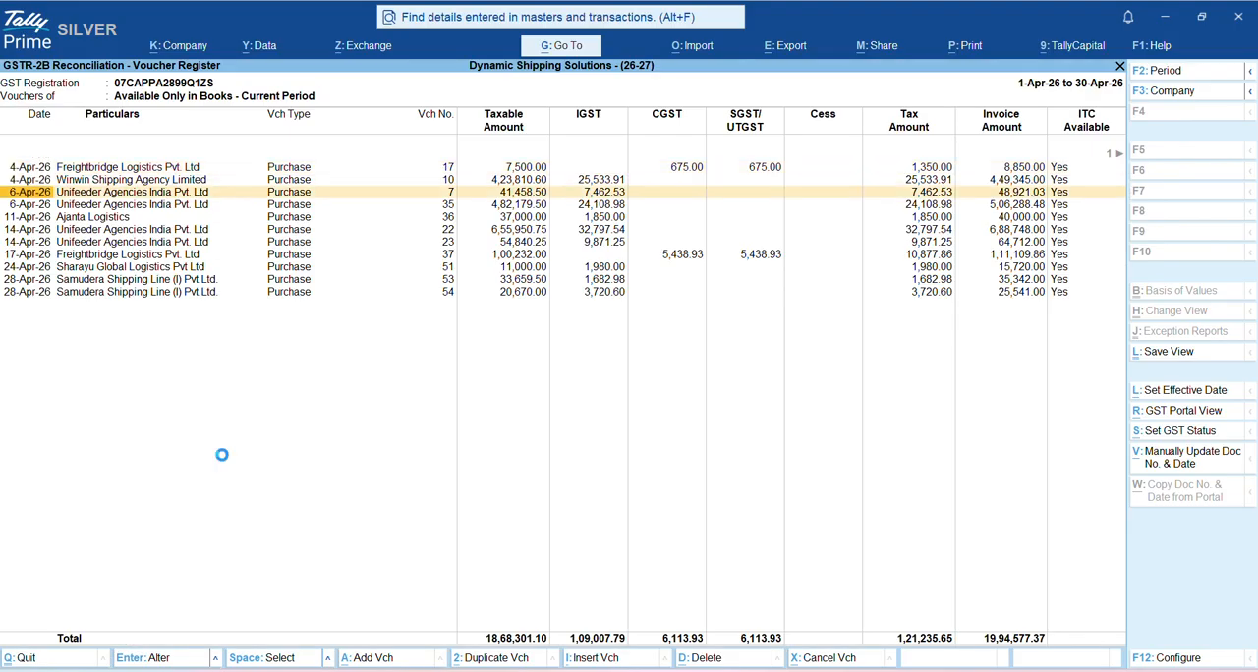
key(Return)
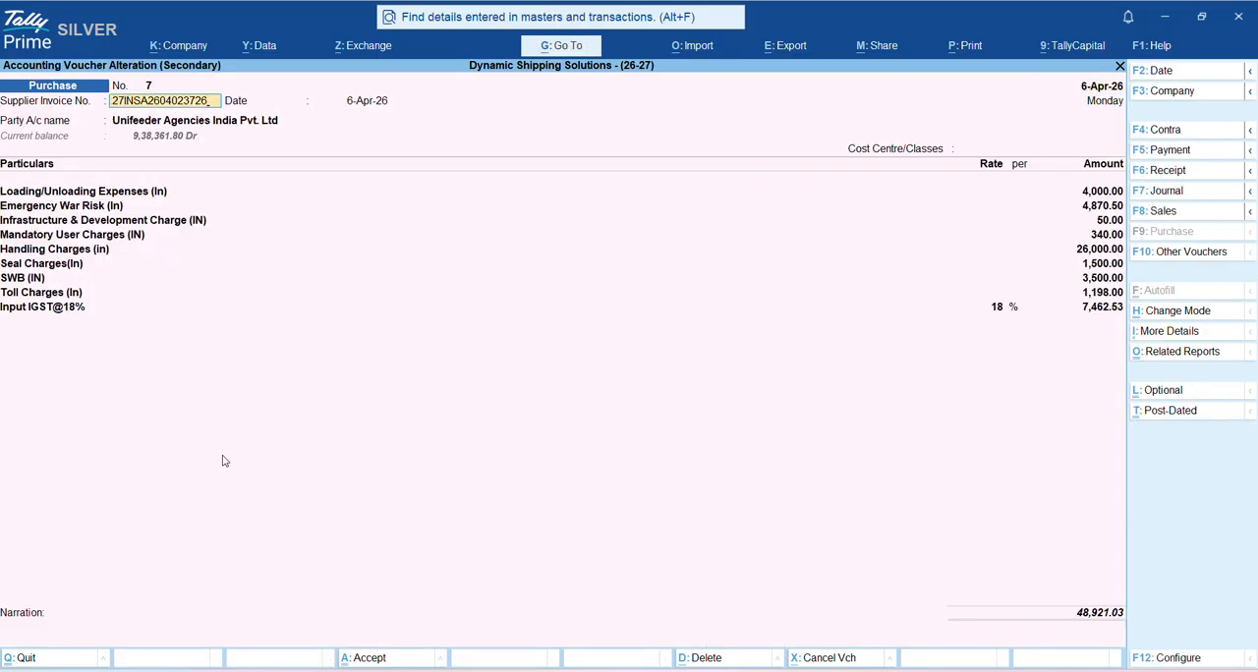
Keep the supplier invoice, receipt and party details of purchase voucher 7 as entered and proceed to its cost centre class
key(Return)
key(Return)
key(Return)
key(Return)
key(Return)
key(Return)
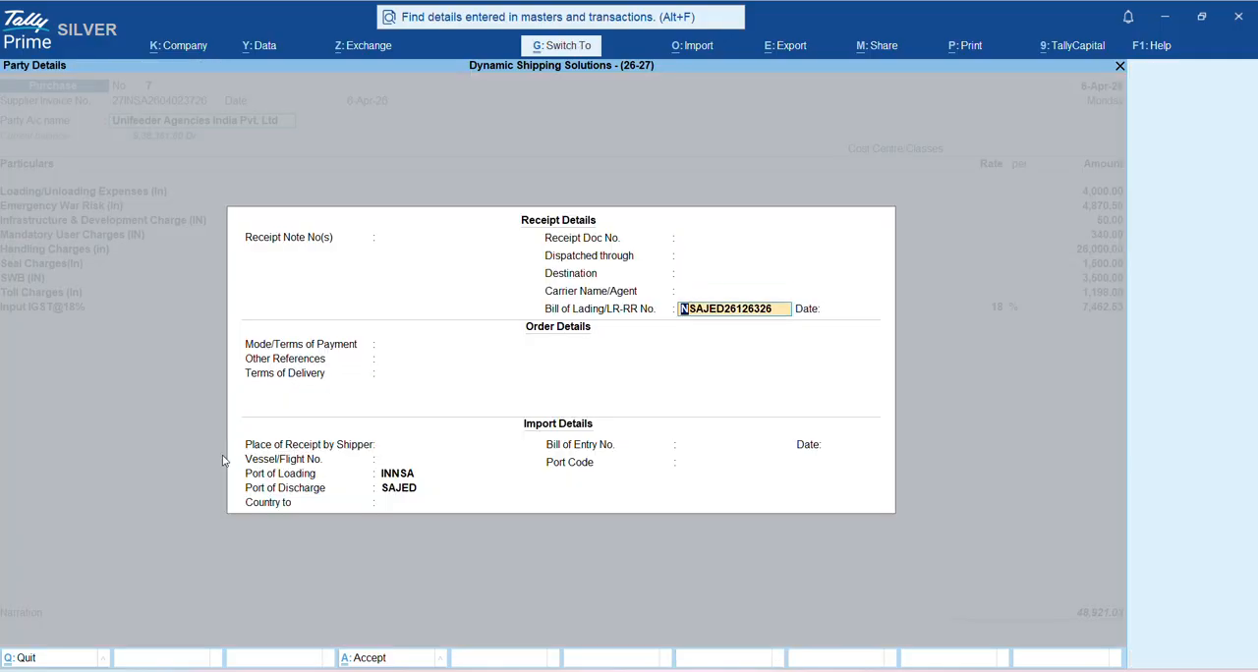
key(ctrl+a)
key(Return)
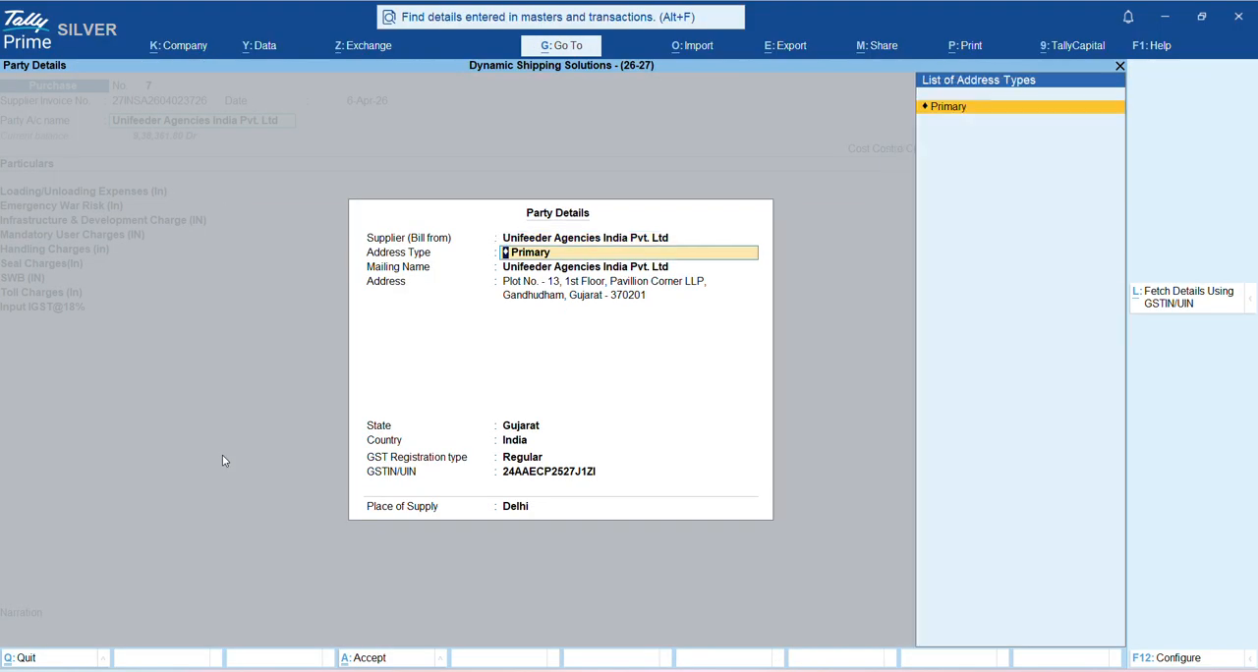
key(Return)
key(Return)
key(Return)
key(Return)
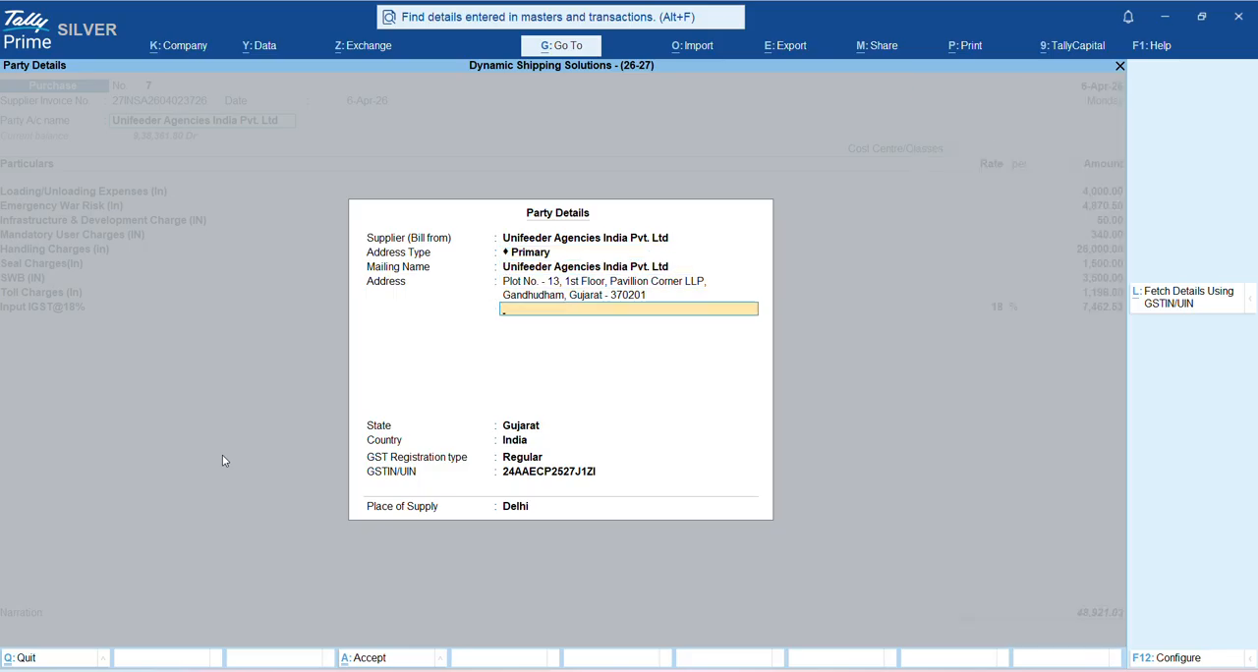
key(Return)
key(Return)
key(Return)
key(Return)
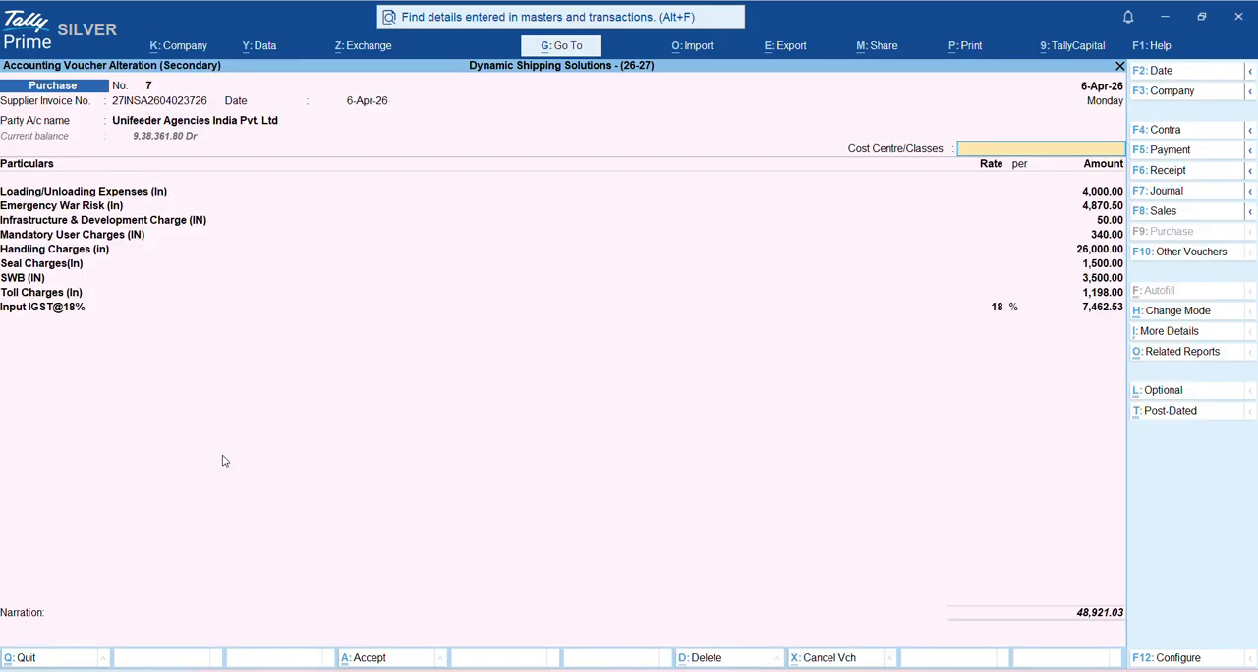
Set the Cost Centre/Classes of purchase voucher 7 to Suspense and save the voucher with its ledger lines as entered
text(sus)
key(Return)
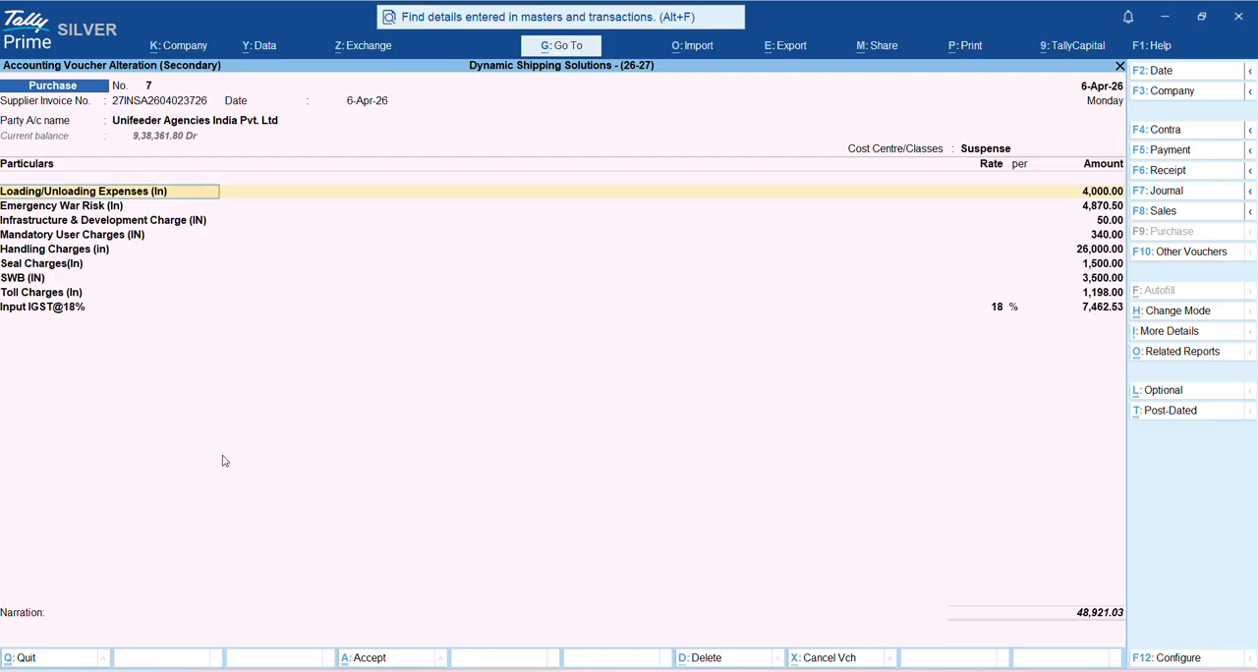
key(Return)
key(Return)
key(Return)
key(Return)
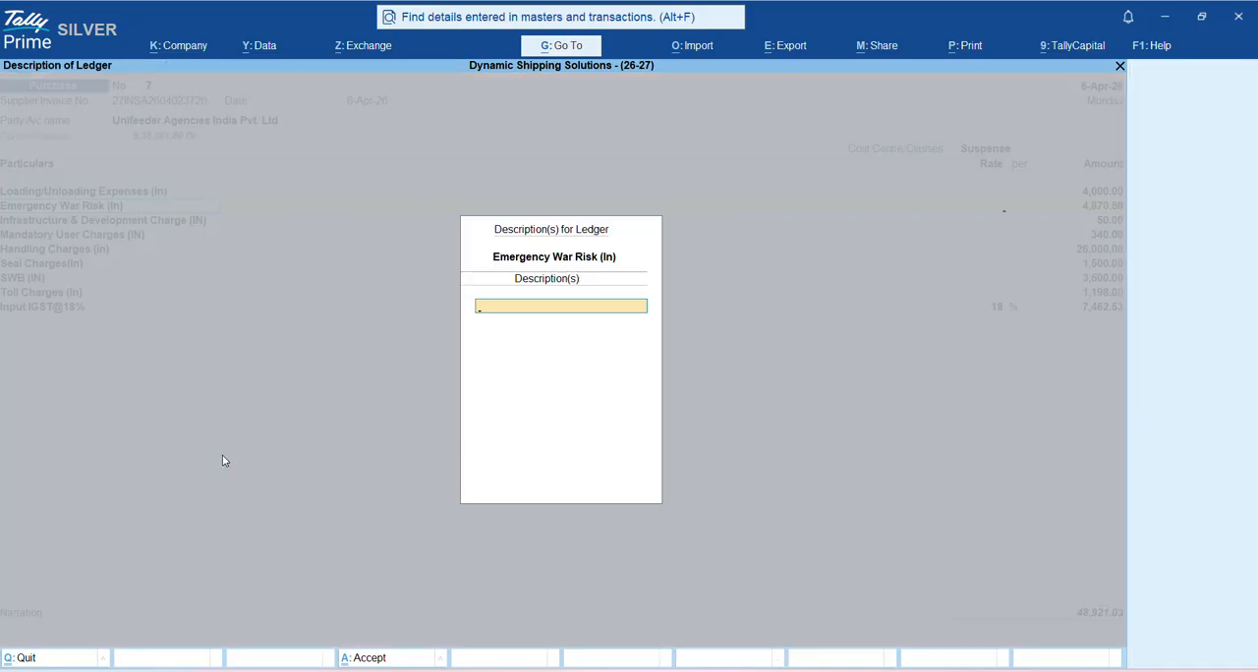
key(Return)
key(Return)
key(Return)
key(Return)
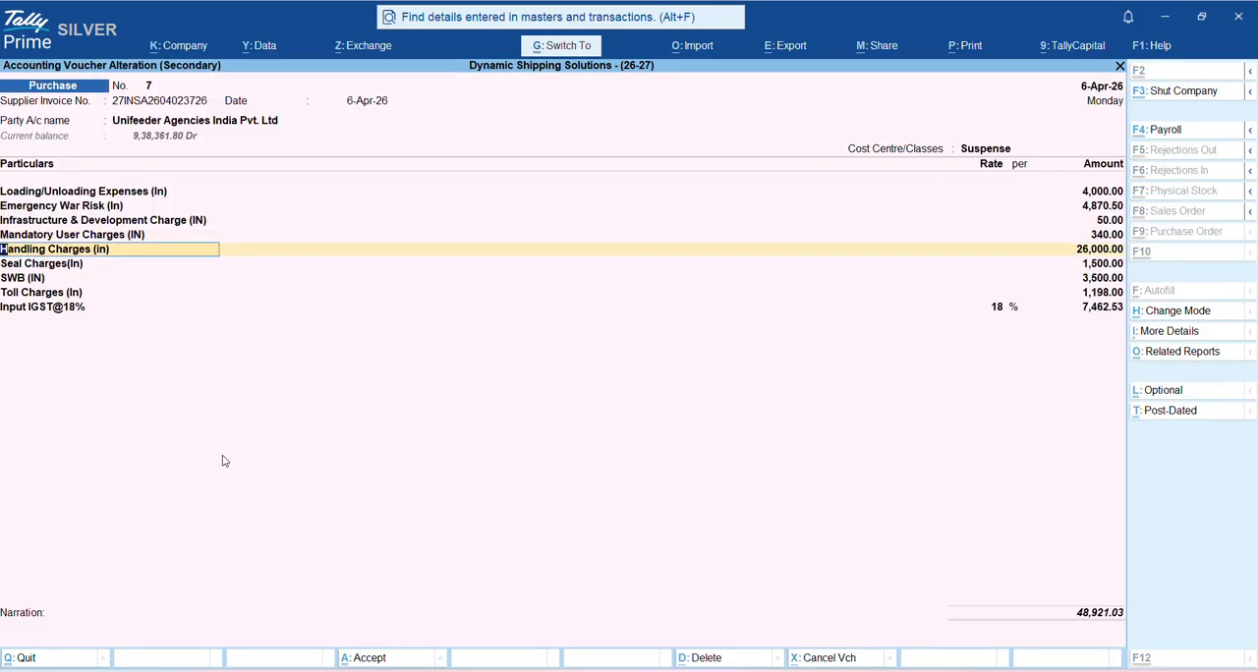
key(ctrl+a)
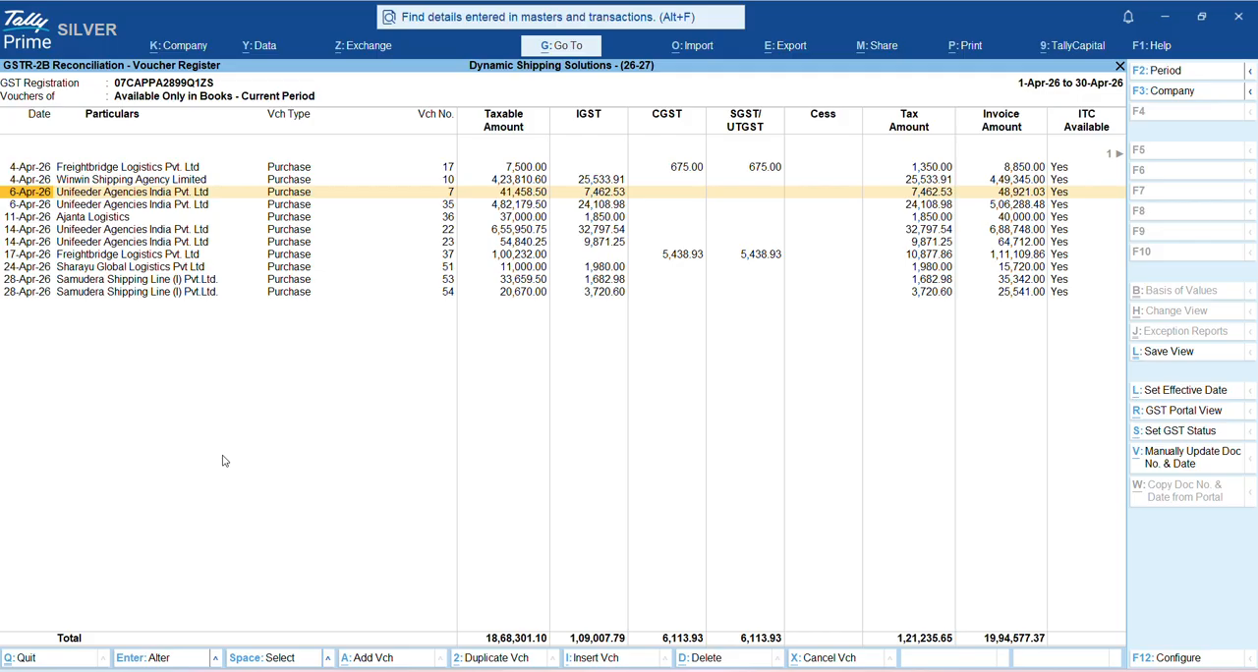
Reopen purchase voucher 7 and open the Unifeeder Agencies India Pvt. Ltd party ledger from it for alteration
key(Return)
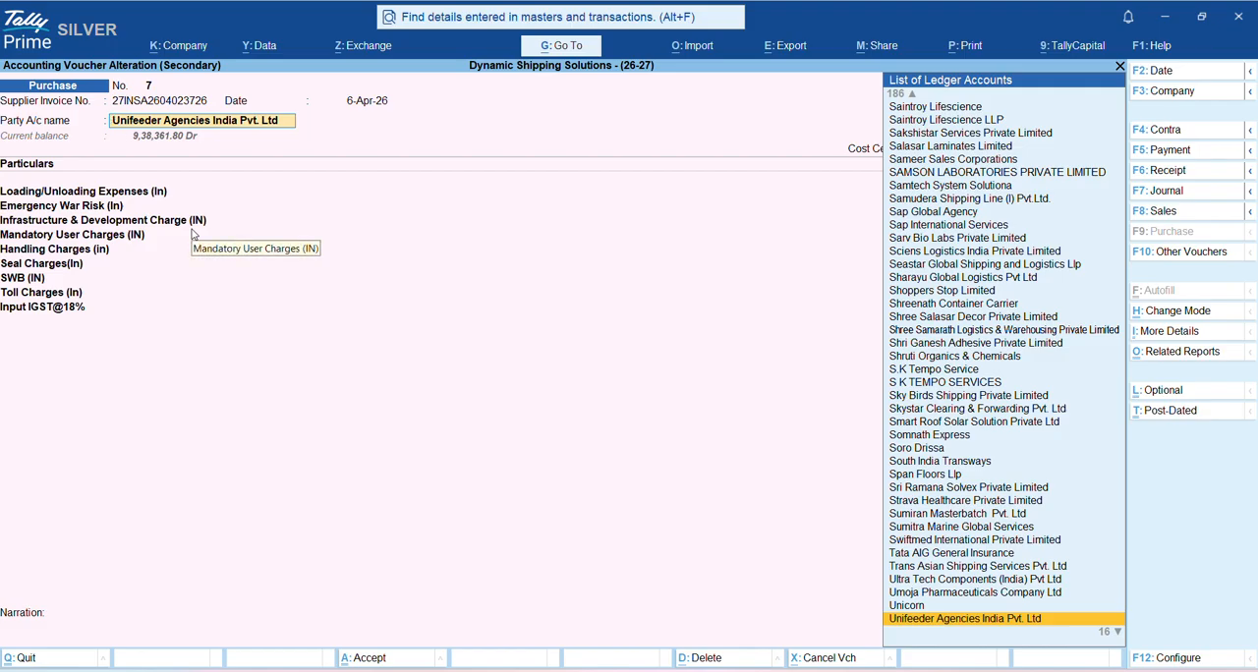
key(Return)
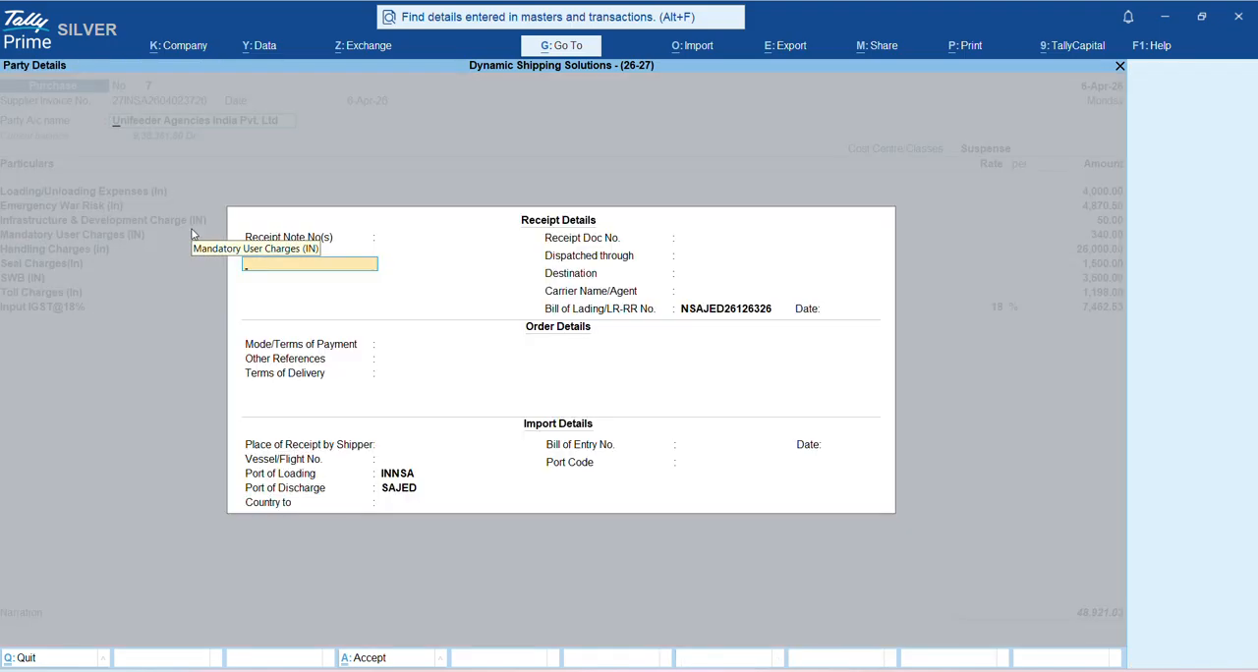
key(Escape)
key(ctrl+Return)
key(Return)
Check the mailing and tax registration details in the Unifeeder ledger, then leave the ledger and voucher without saving
key(Return)
key(Return)
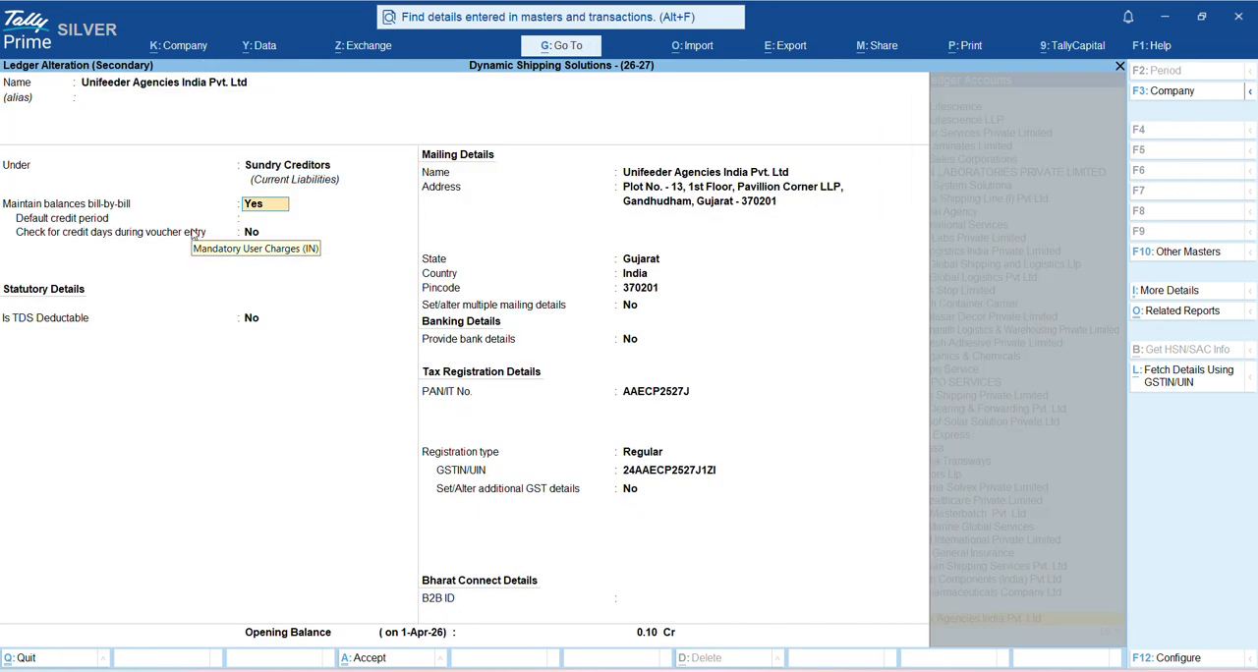
key(Return)
key(Return)
key(Return)
key(Return)
key(Return)
key(Return)
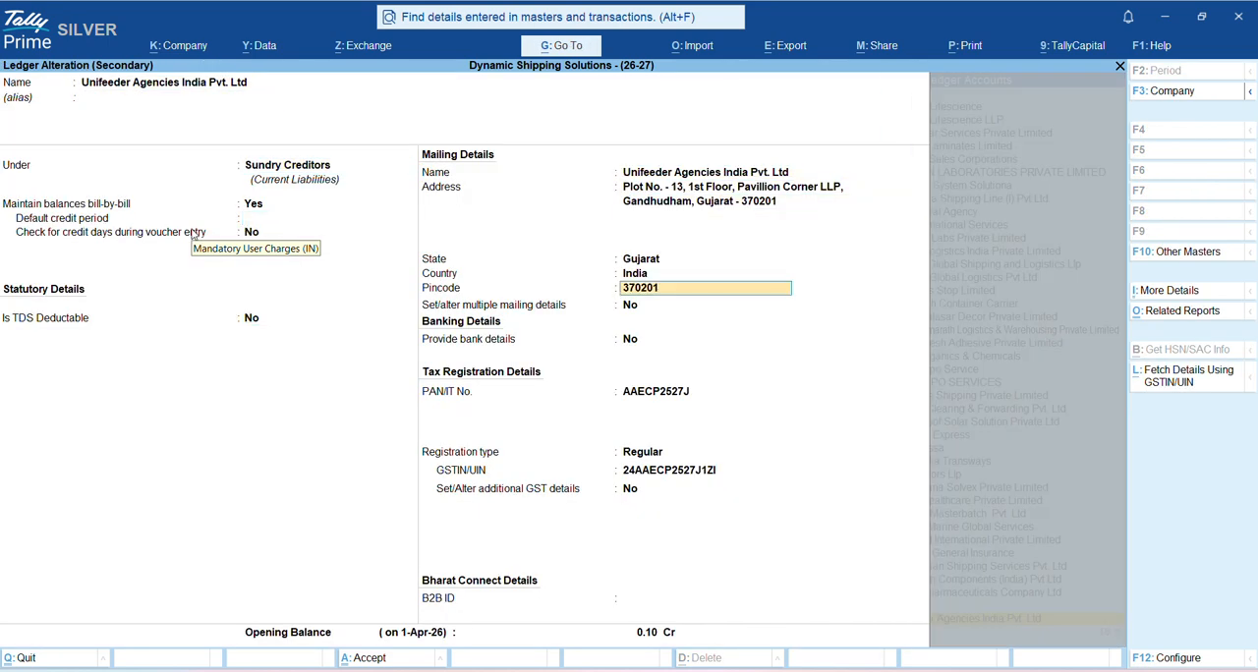
key(Escape)
key(Return)
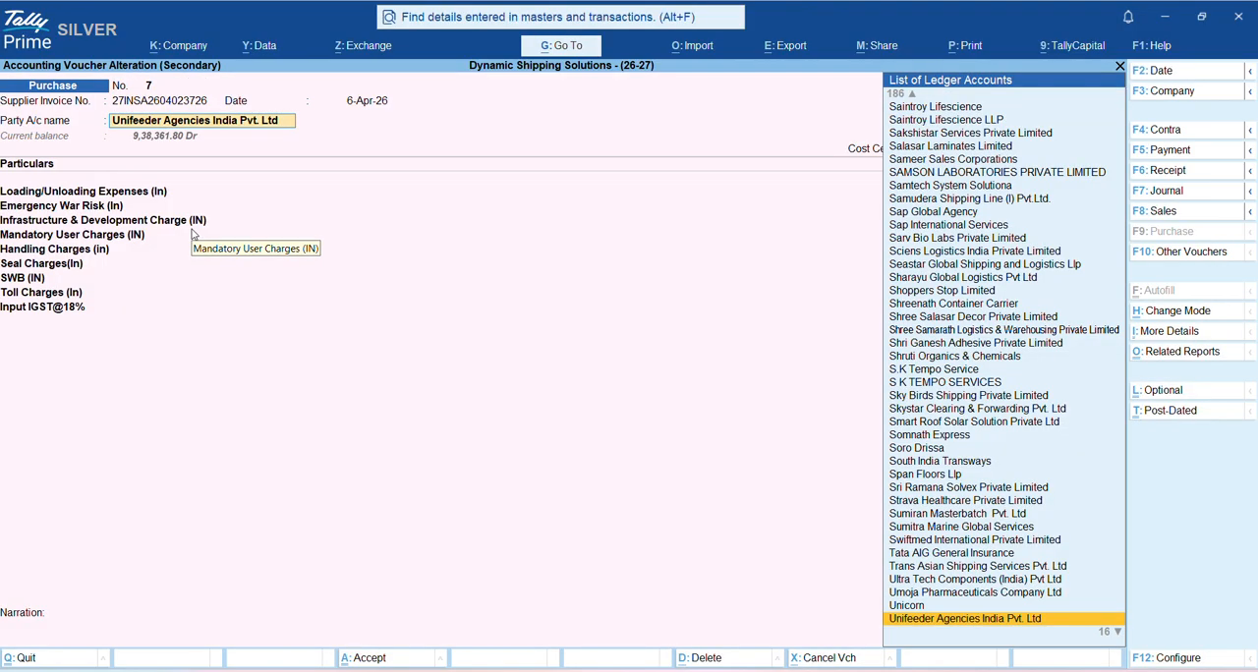
key(Escape)
key(Return)
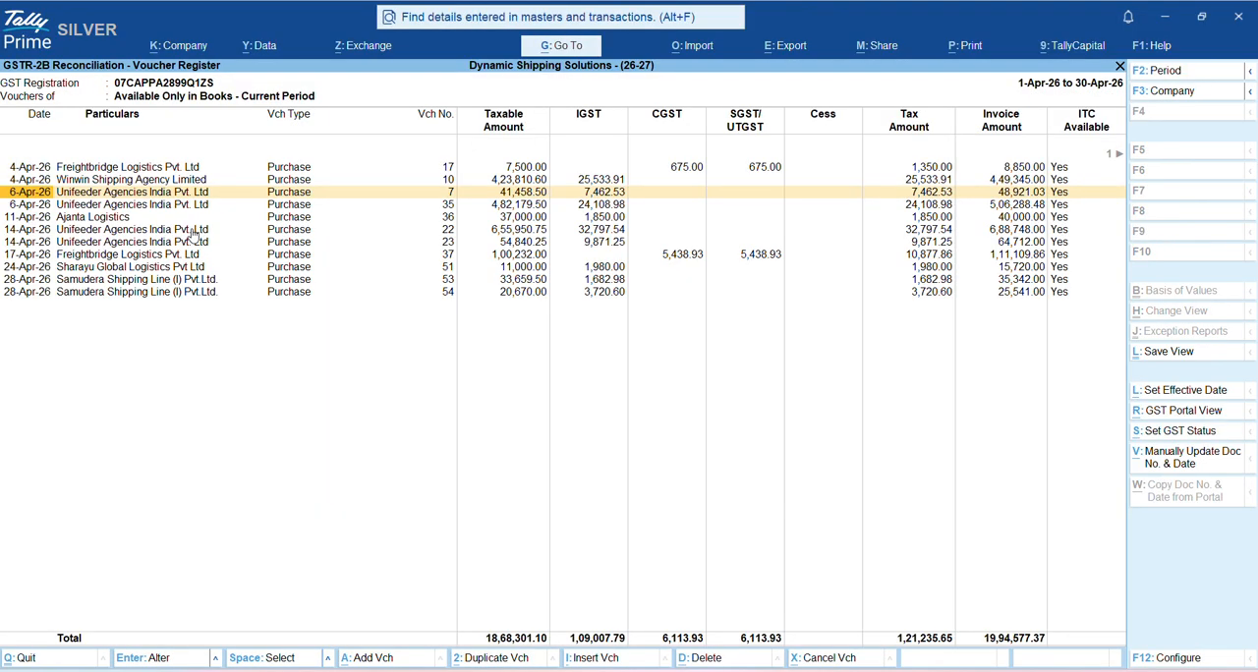
Open the Available Only on Portal register and view the GST portal details of the first Unifeeder invoice dated 6-Apr-26
key(Escape)
key(Down)
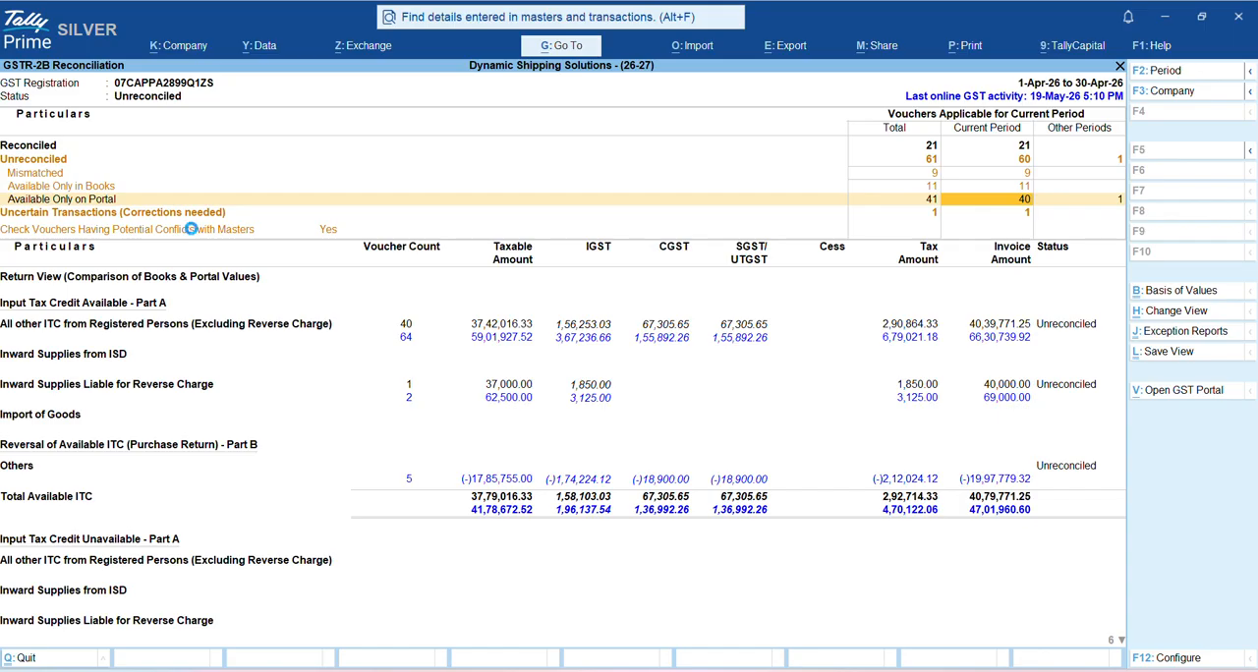
key(Return)
key(Return)
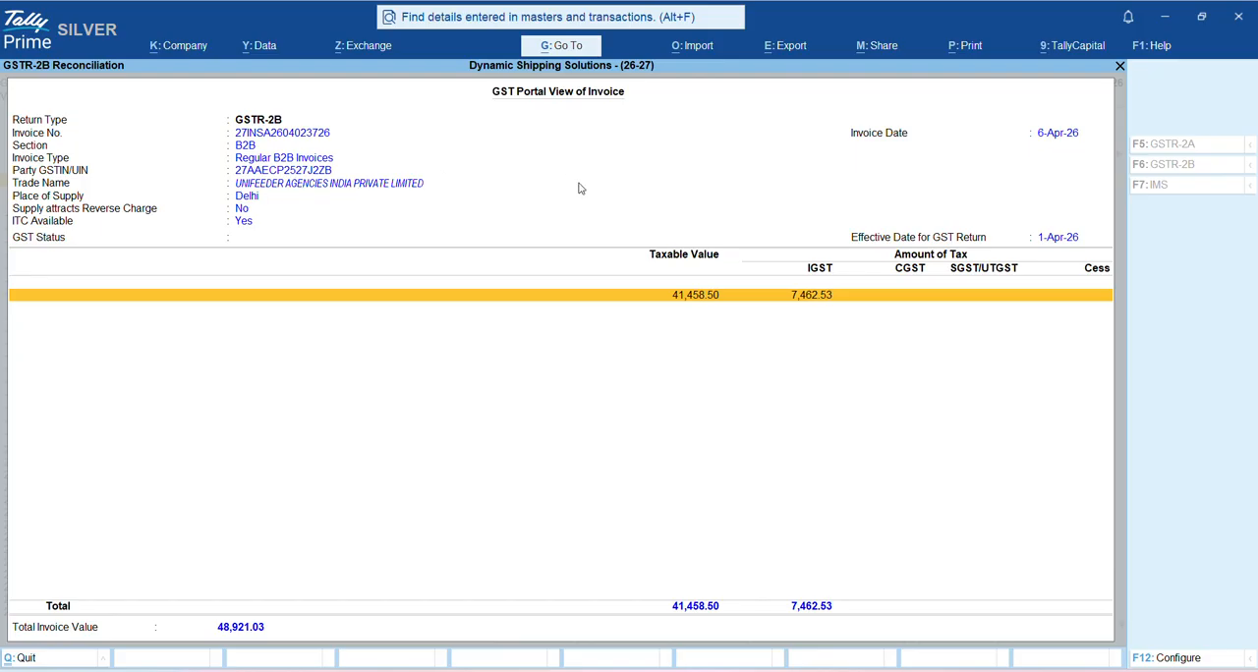
Leave the portal view and reopen Unifeeder purchase voucher 7 from the Available Only in Books register at its party account
key(Escape)
key(Escape)
key(Up)
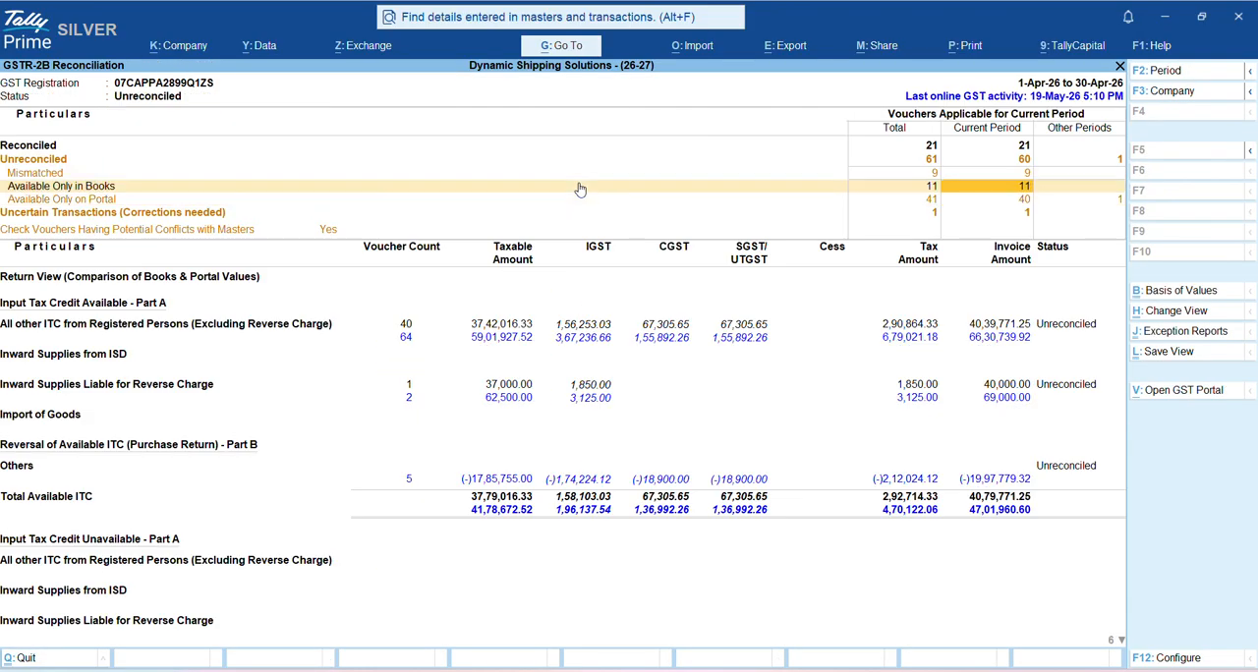
key(Return)
key(Down)
key(Down)
key(Down)
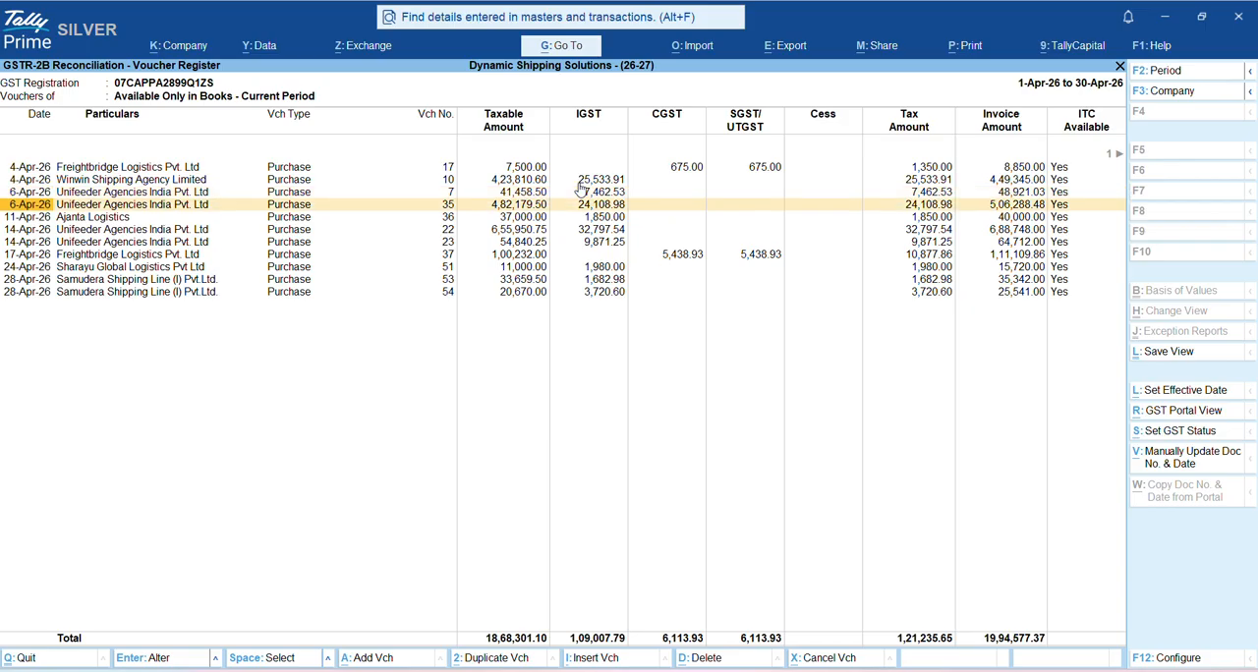
double_click(580, 189)
key(Return)
key(Return)
key(Return)
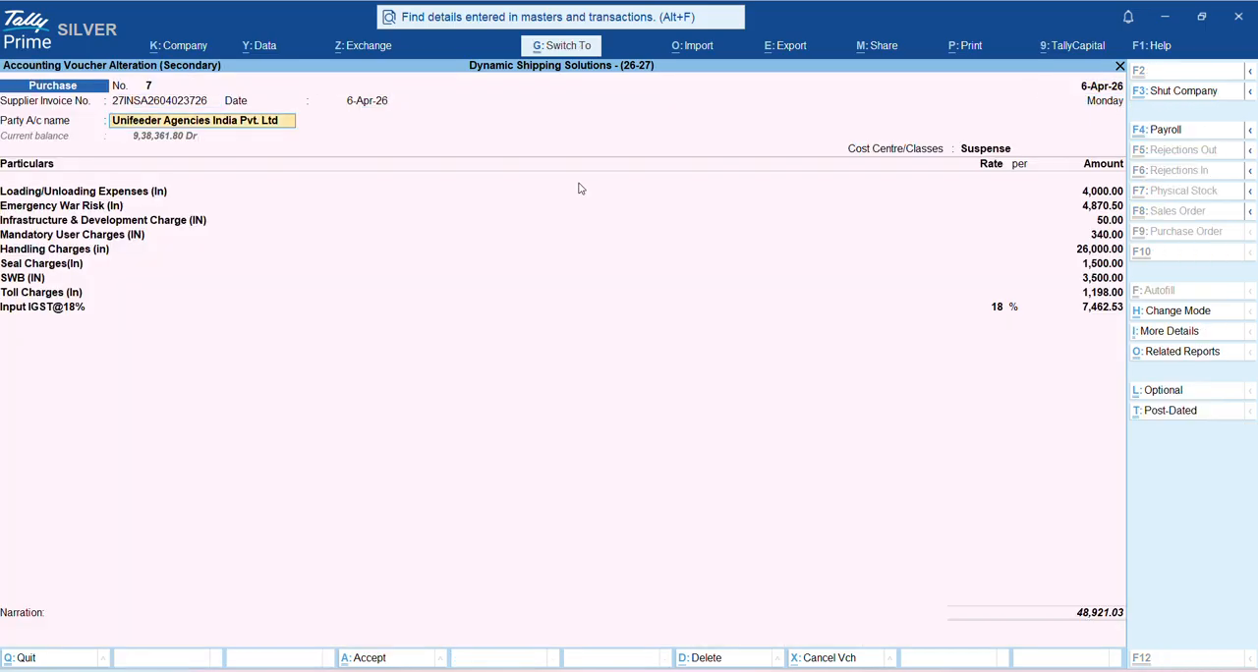
Open the Unifeeder Agencies India Pvt. Ltd party ledger for alteration from purchase voucher 7 and go to its mailing details
key(ctrl+Return)
key(Return)
key(Return)
key(Return)
key(Return)
key(Return)
key(Return)
key(Return)
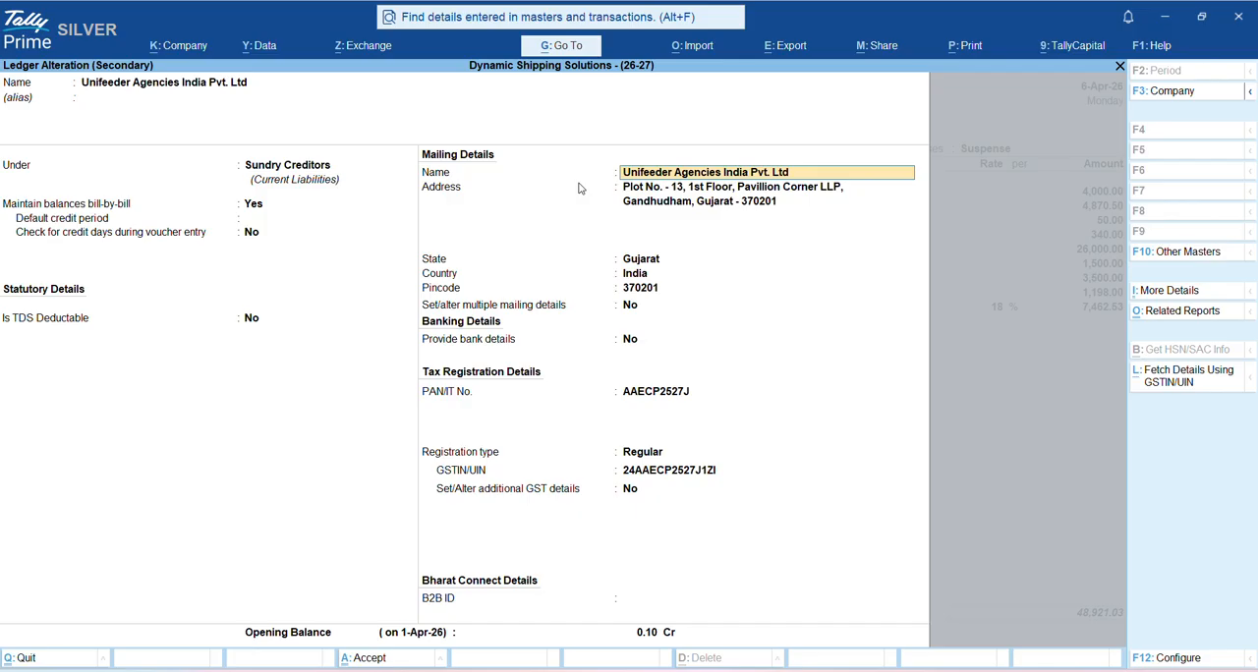
click(1169, 292)
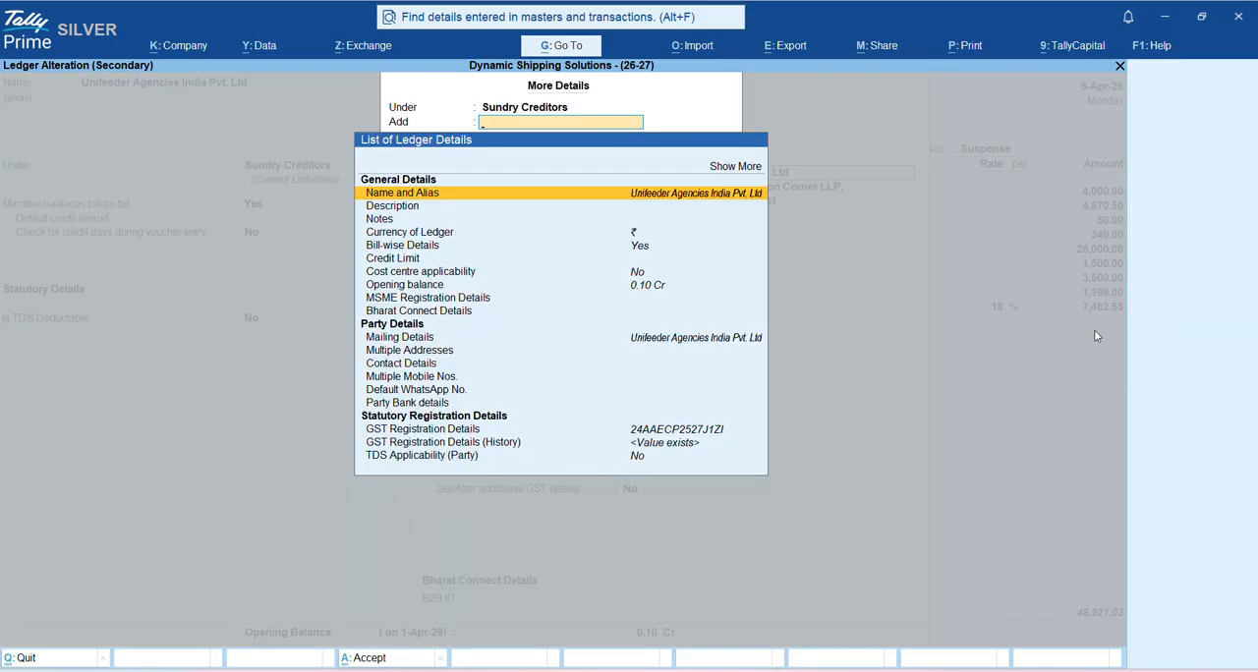
key(Return)
key(Escape)
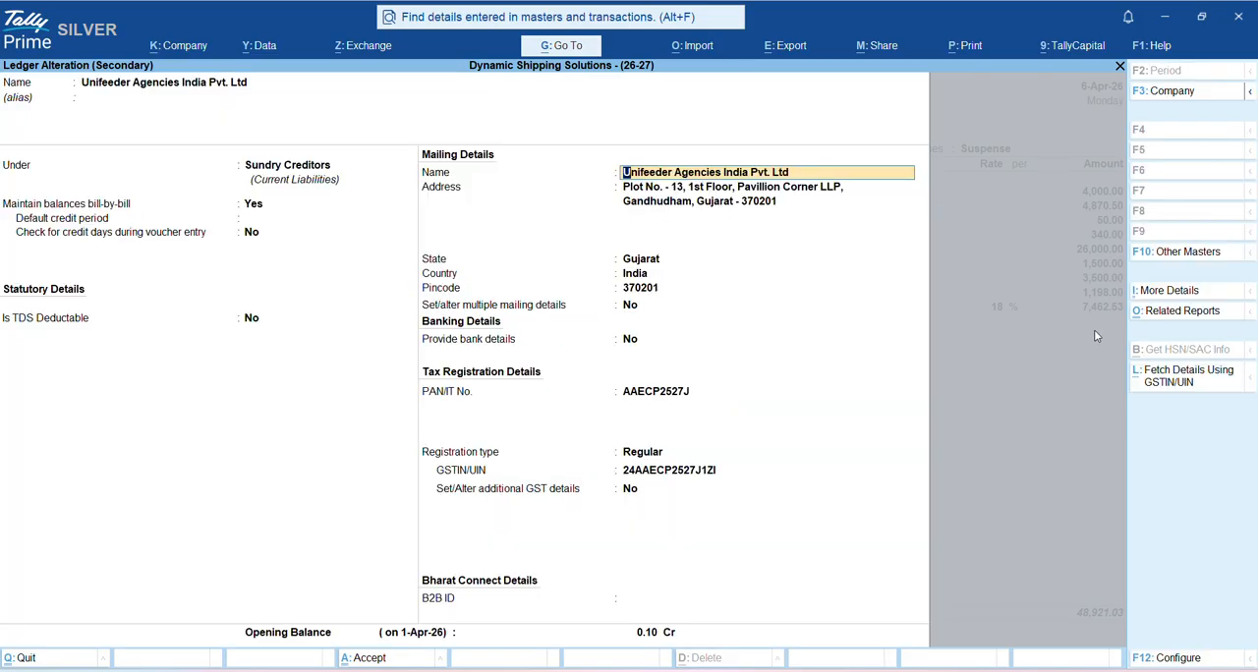
Open the Multiple Addresses setup from the additional details of the Unifeeder ledger
click(1168, 292)
key(Down)
key(Down)
key(Down)
key(Down)
key(Down)
key(Down)
key(Down)
key(Down)
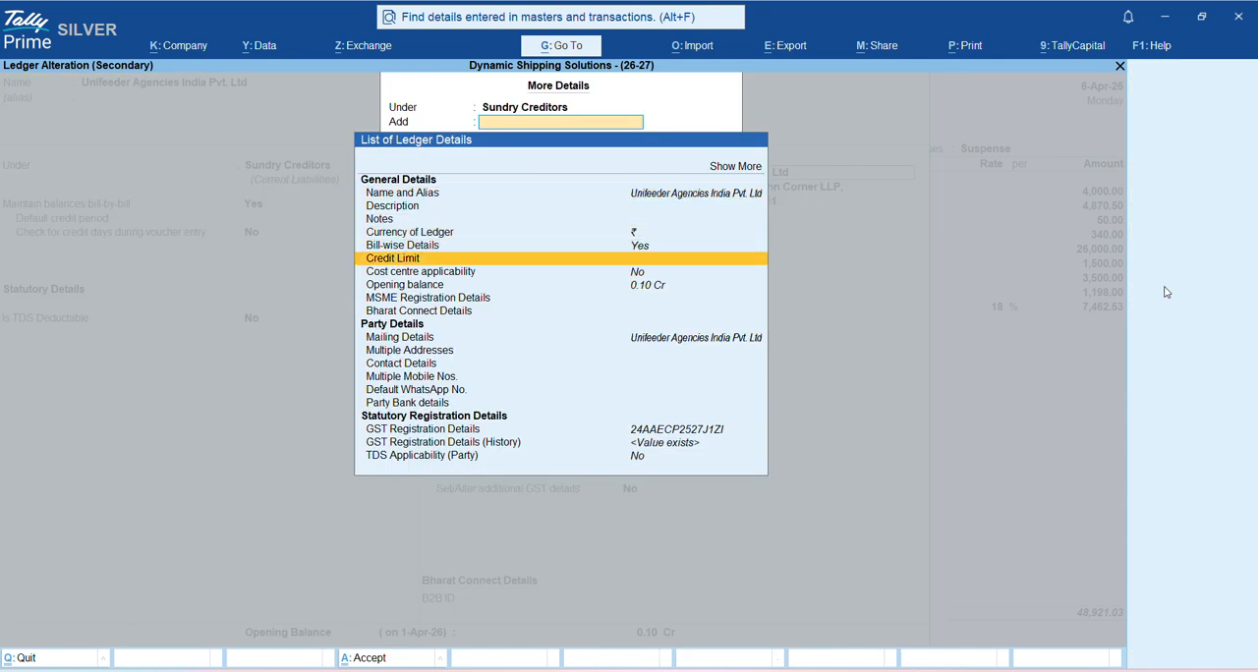
key(Down)
key(Down)
key(Down)
key(Return)
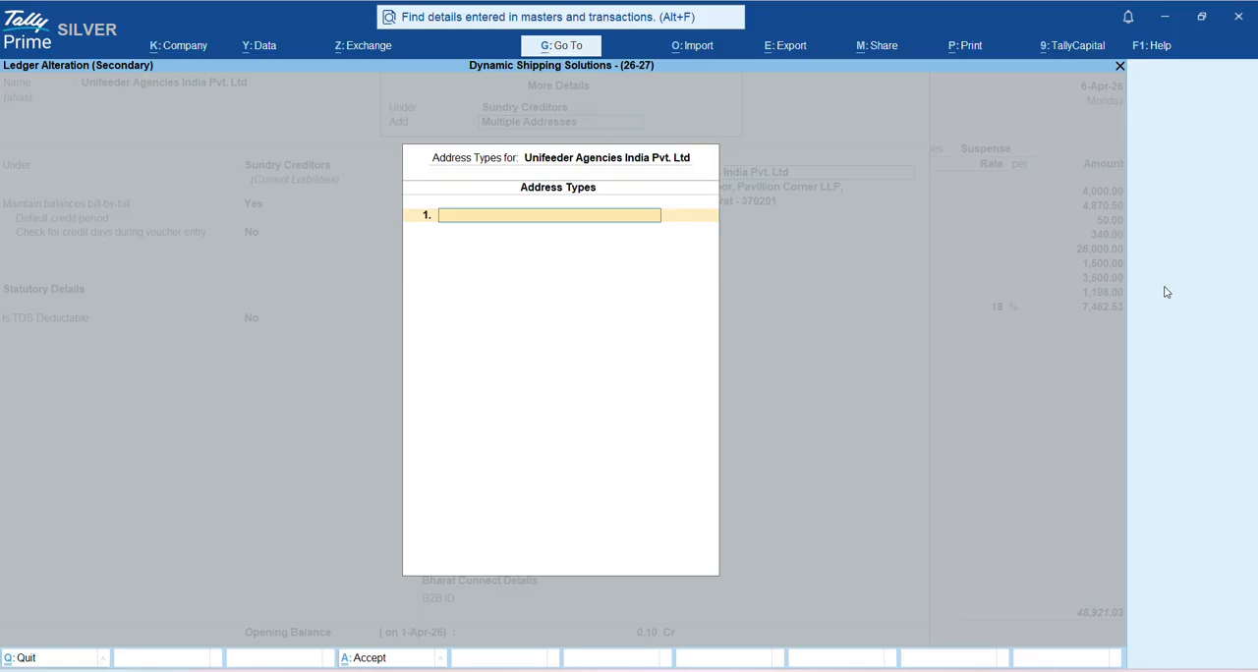
Add an address type named 27-State Code and go to the state setting in its mailing details
text(27-State code)
key(Return)
key(Return)
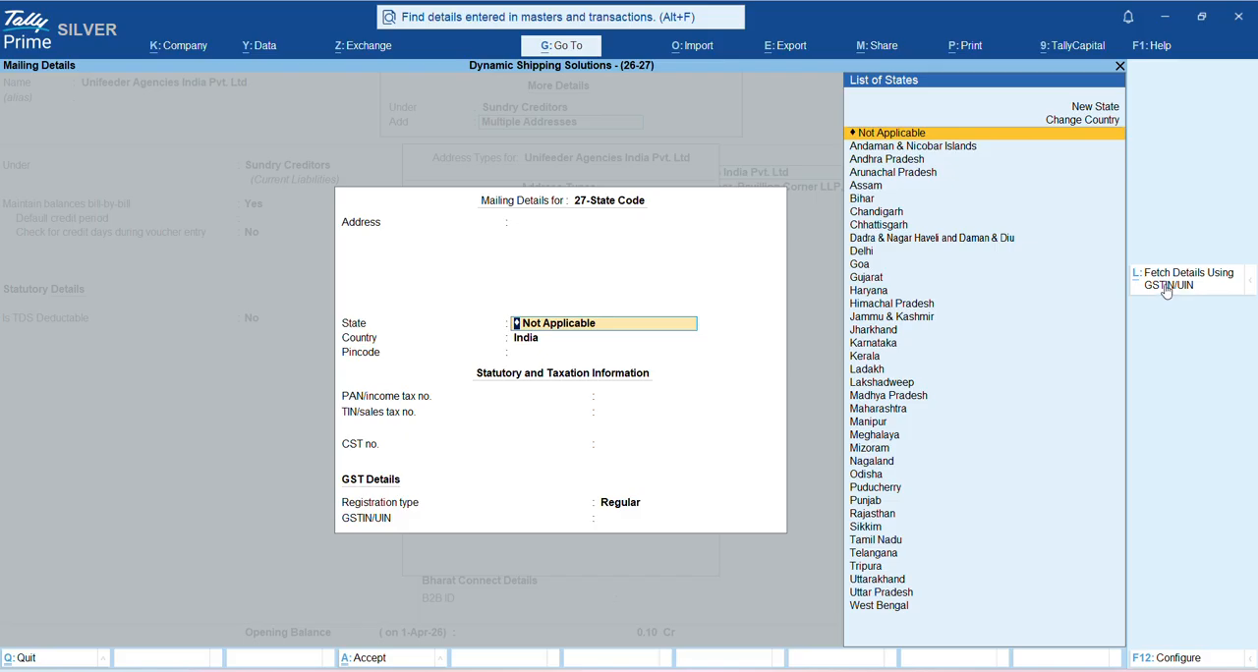
Fetch the portal's party details for the 27-State Code address using Unifeeder's GSTIN that begins with 27
click(1166, 285)
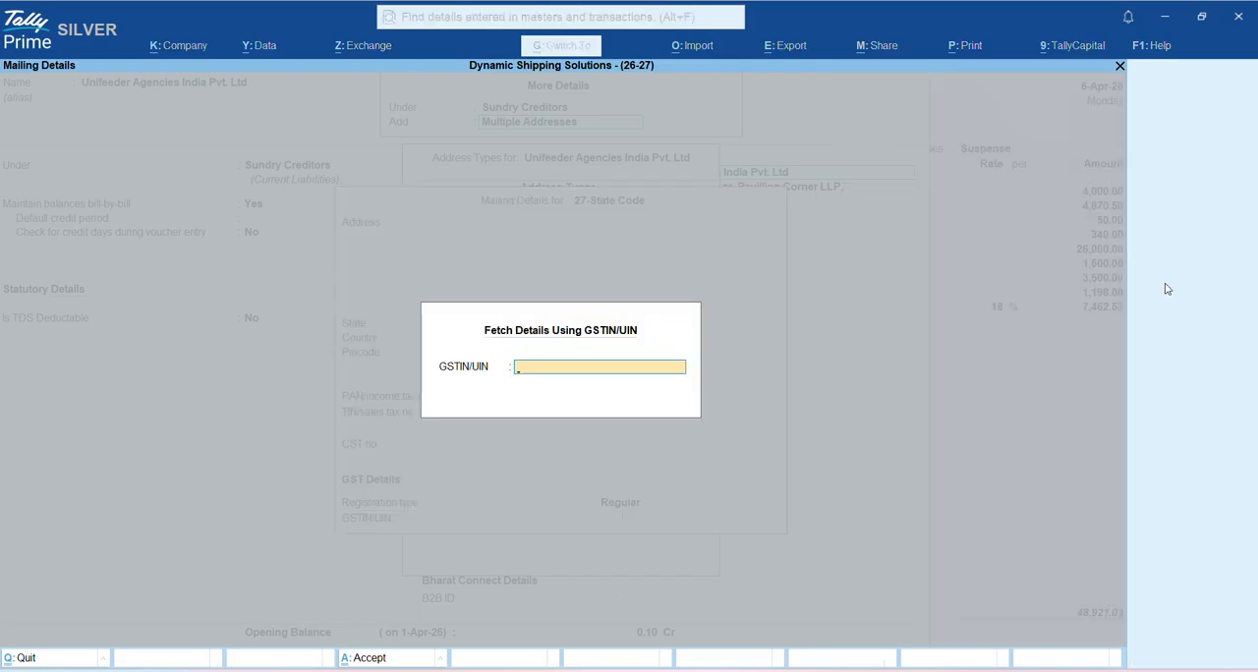
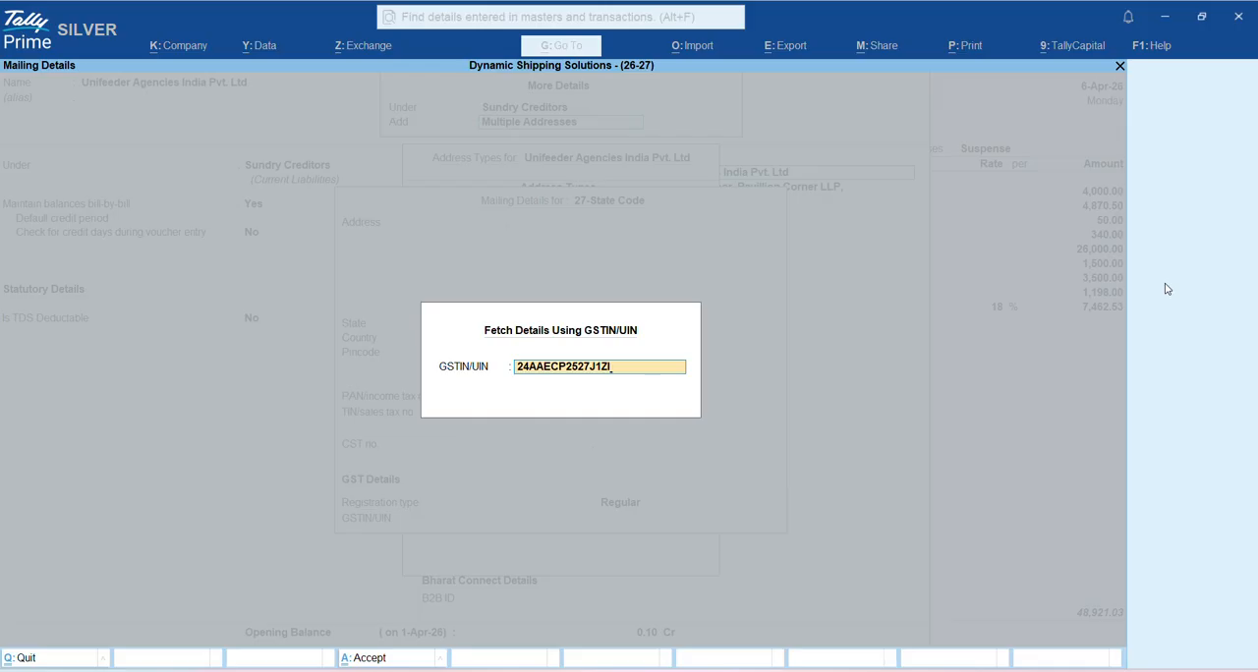
key(Delete)
key(Return)
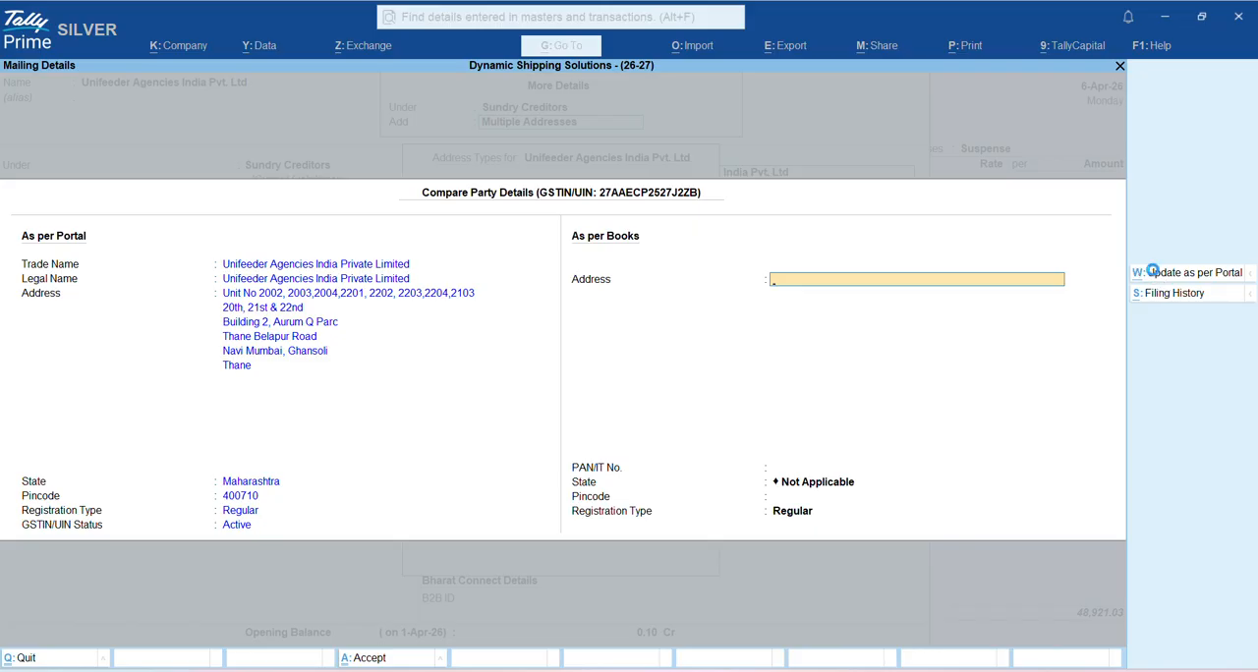
Update the 27-State Code address, state, pincode and GST details as per the portal
click(1155, 275)
key(Return)
key(Return)
key(Return)
key(ctrl+a)
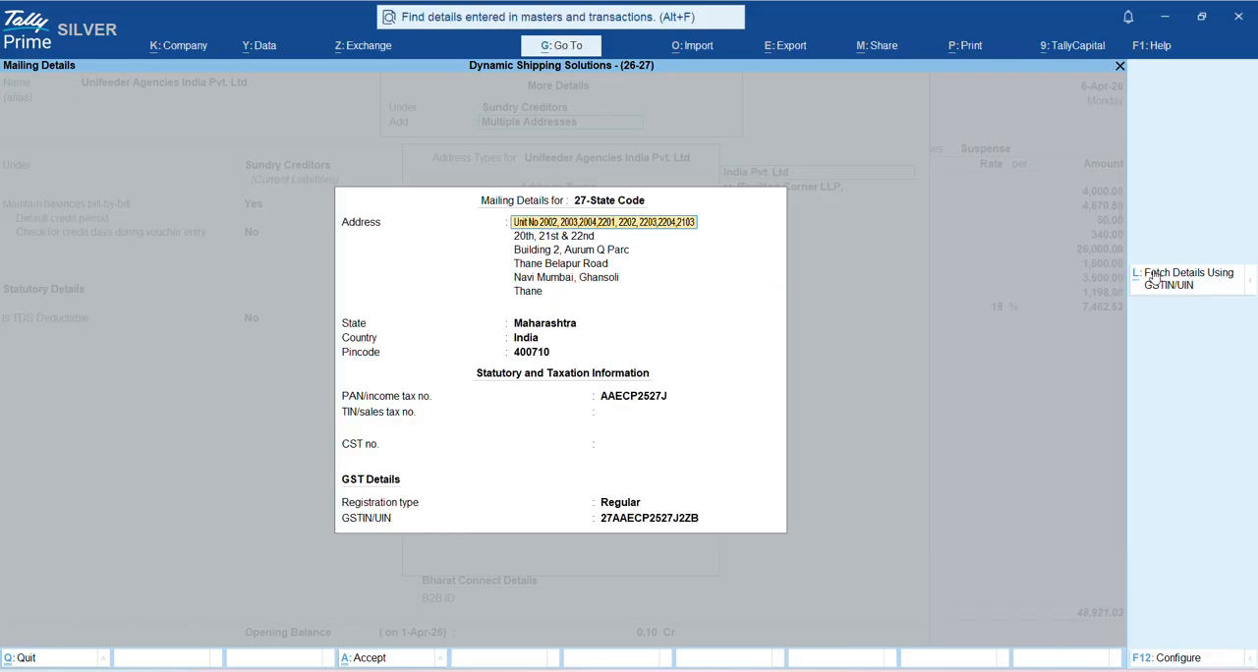
Accept the 27-State Code mailing details and address types list, and save the Unifeeder ledger
key(Return)
key(Return)
key(Return)
key(Return)
key(ctrl+a)
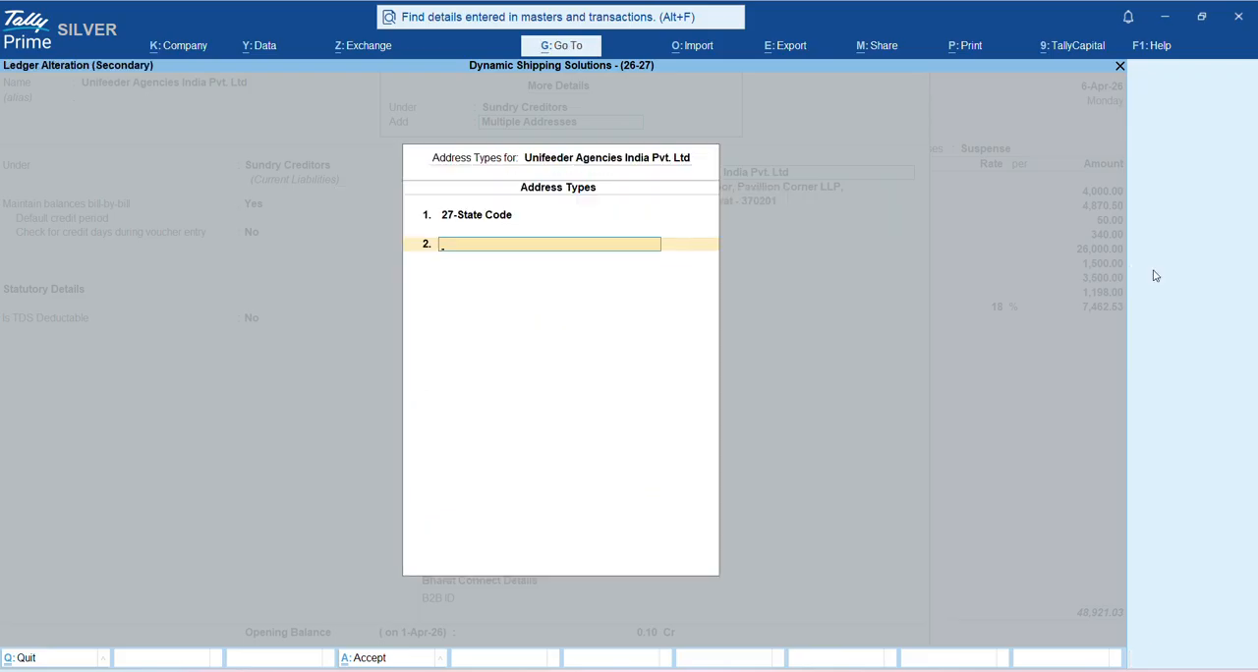
key(Return)
Set the supplier address type in purchase voucher 7 to 27-State Code, save the voucher and reopen the register with updated GST status
key(Return)
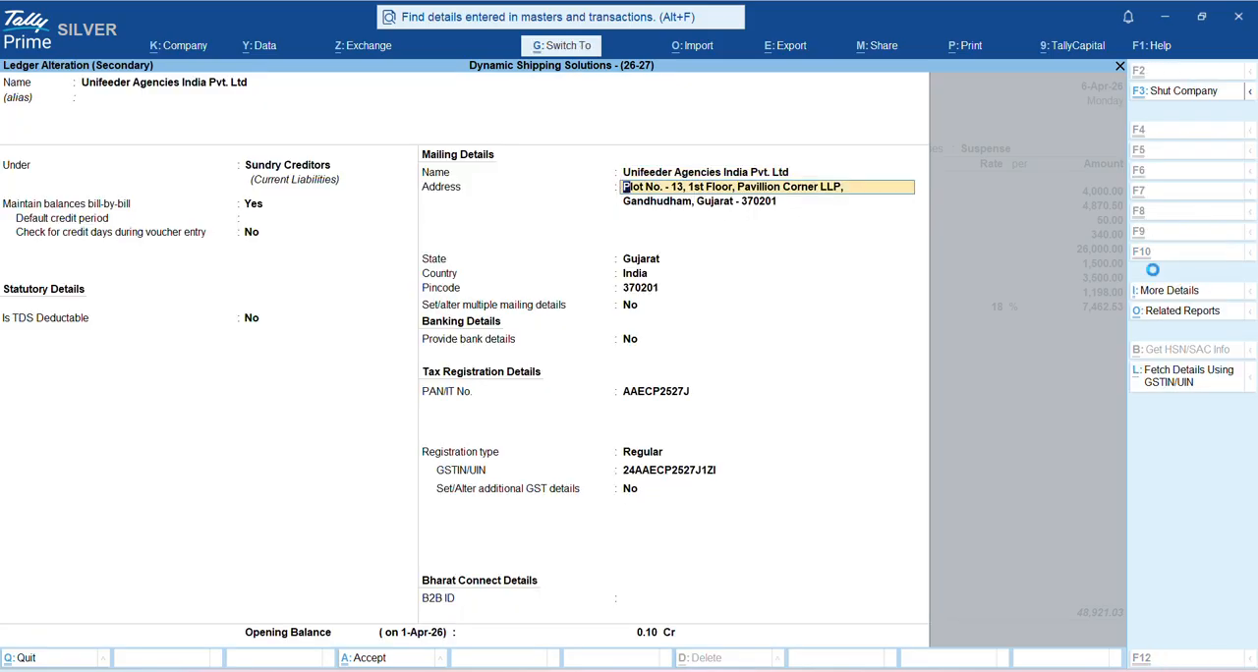
key(ctrl+a)
key(Return)
key(Return)
key(Return)
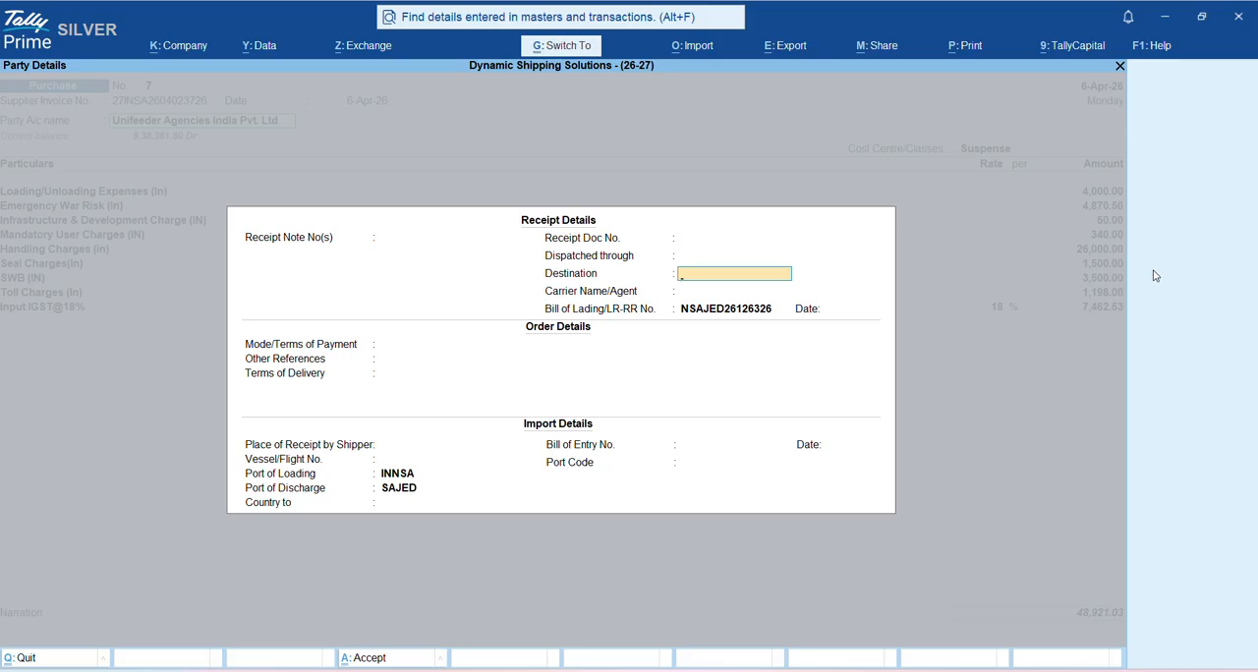
key(ctrl+a)
key(Return)
key(Down)
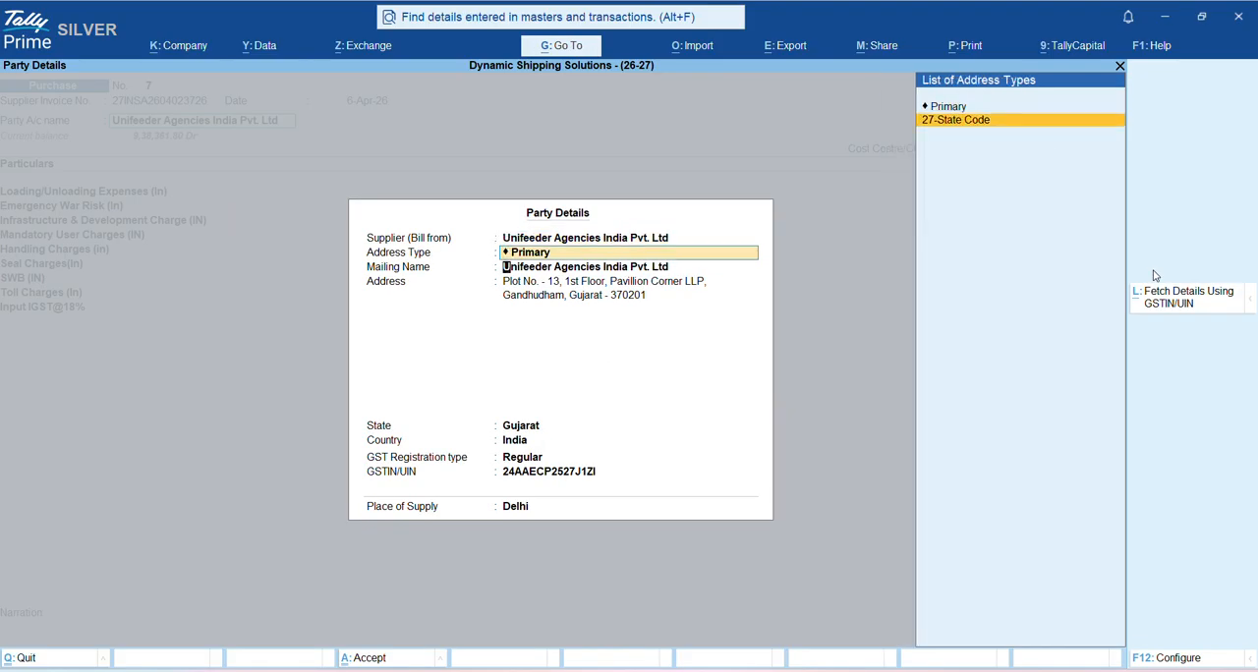
key(Return)
key(Return)
key(ctrl+a)
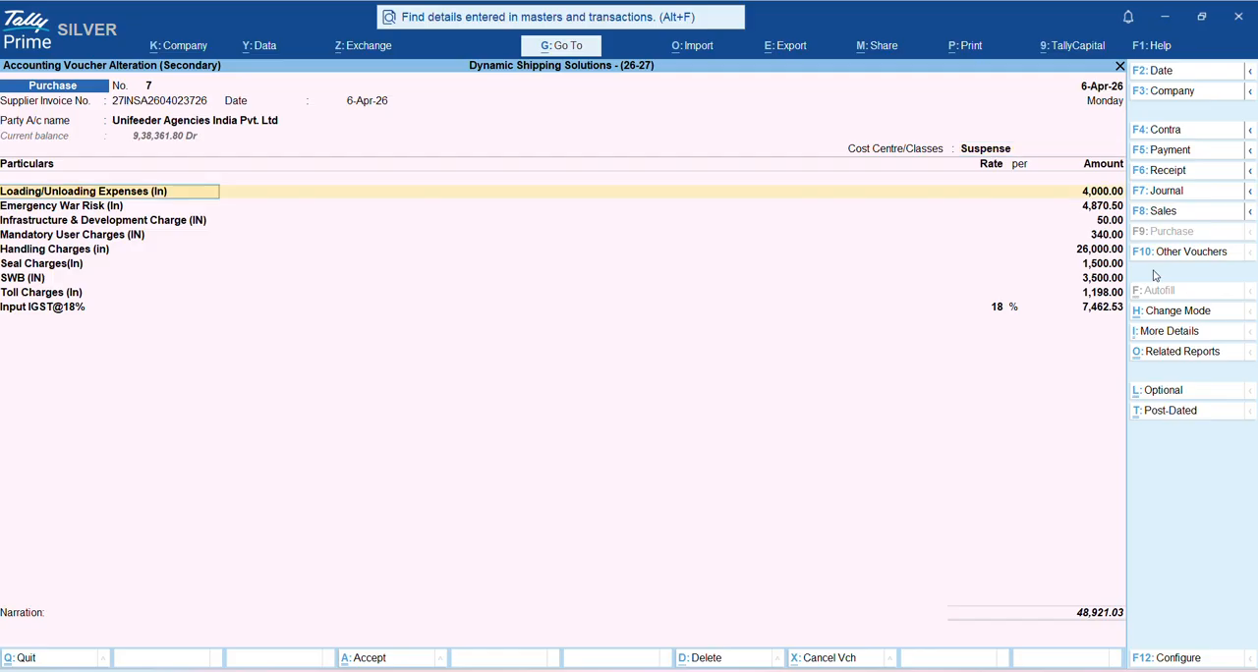
key(ctrl+a)
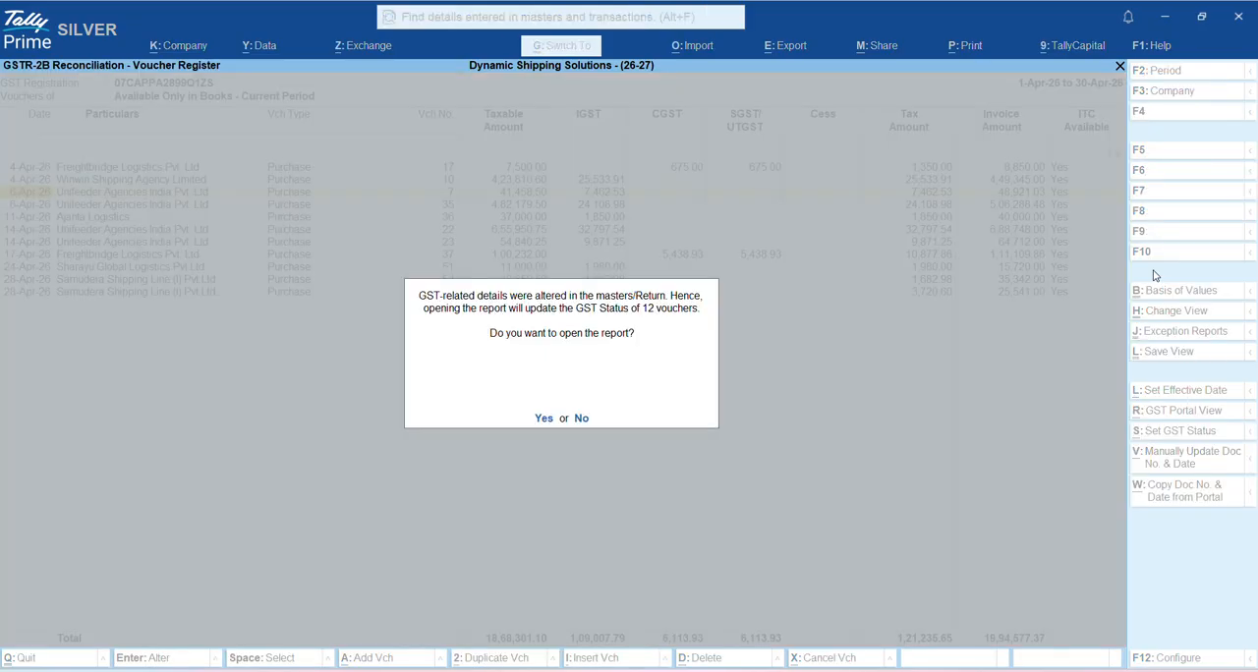
key(y)
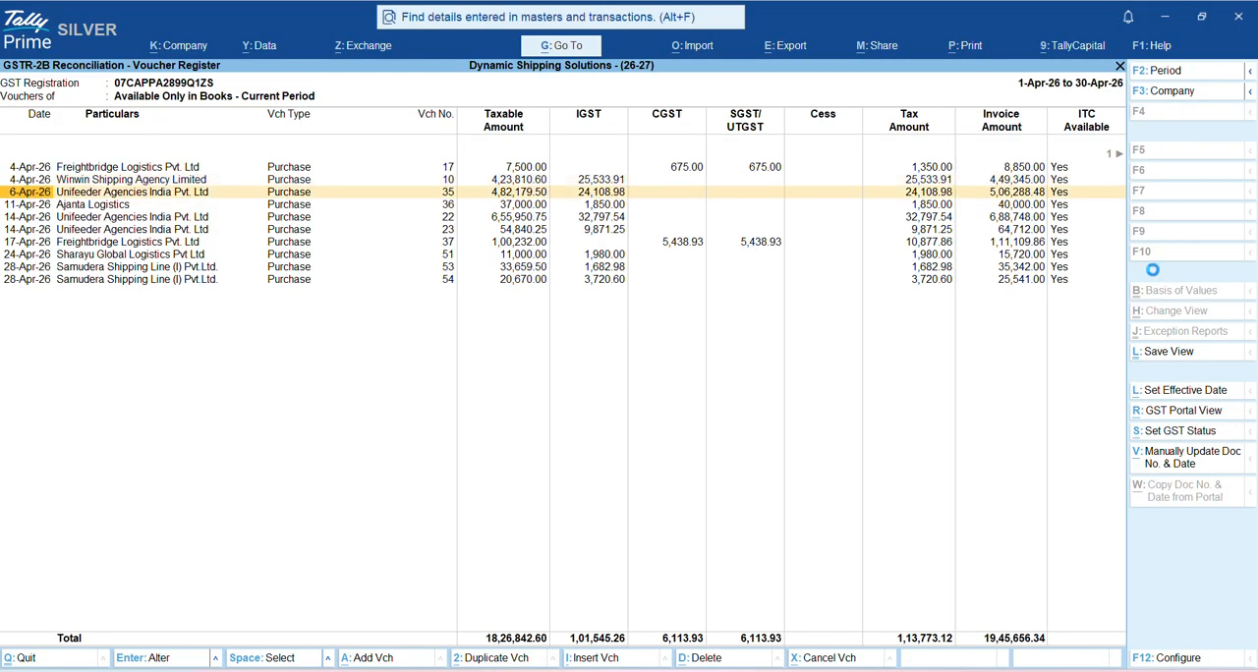
Set the supplier address type in Unifeeder purchase voucher 35 to 27-State Code and save the voucher
key(Return)
key(Return)
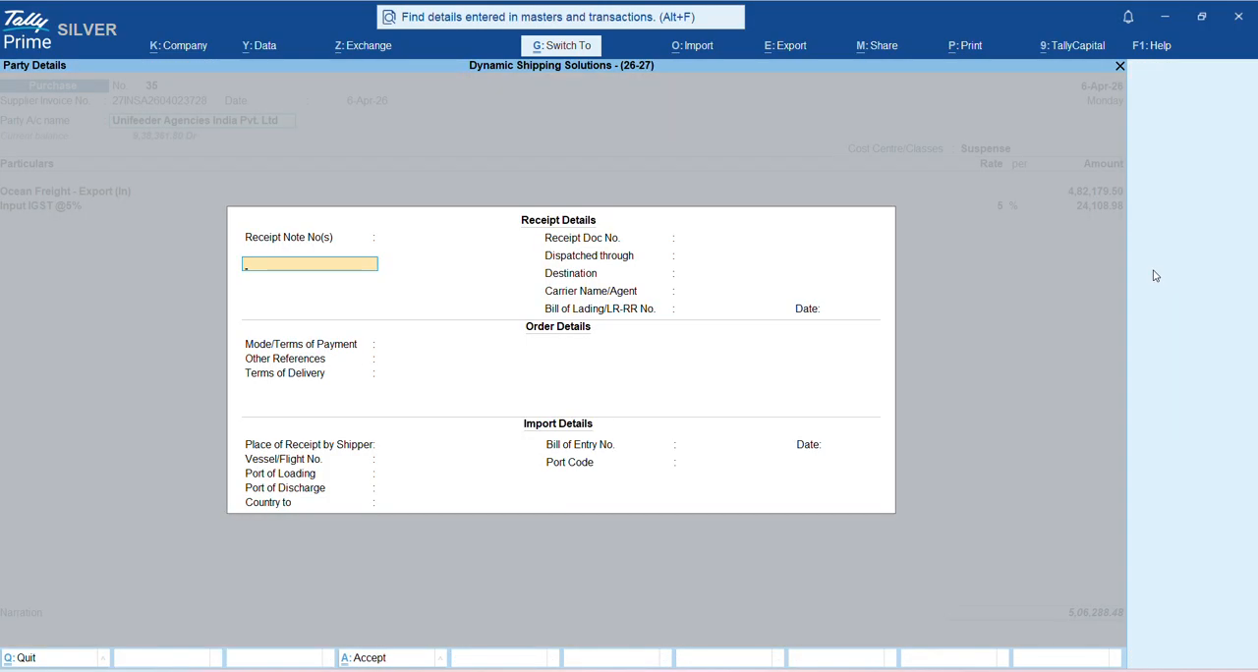
key(ctrl+a)
key(Return)
key(Down)
key(Return)
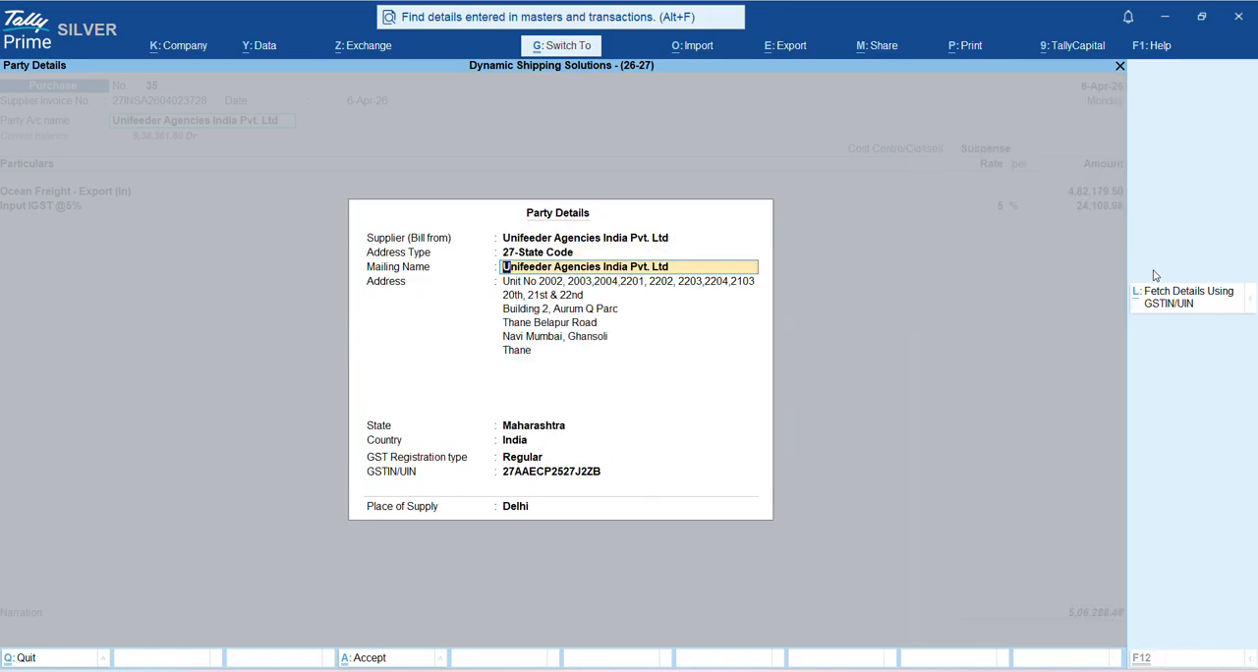
key(ctrl+a)
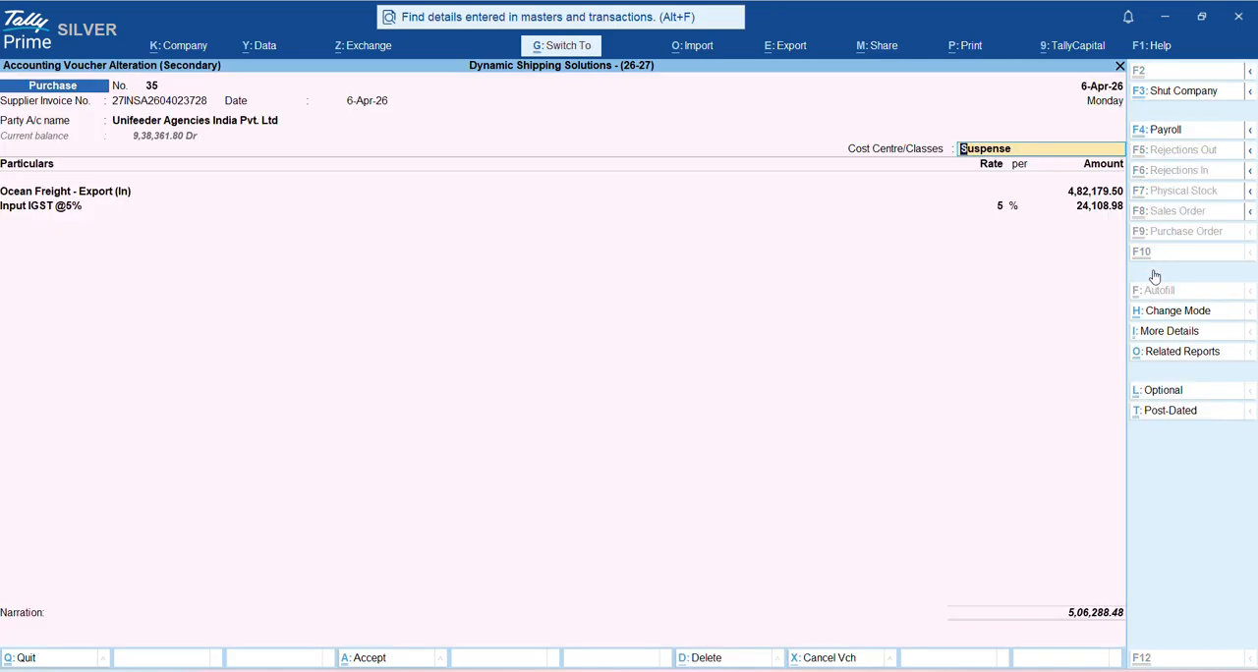
key(ctrl+a)
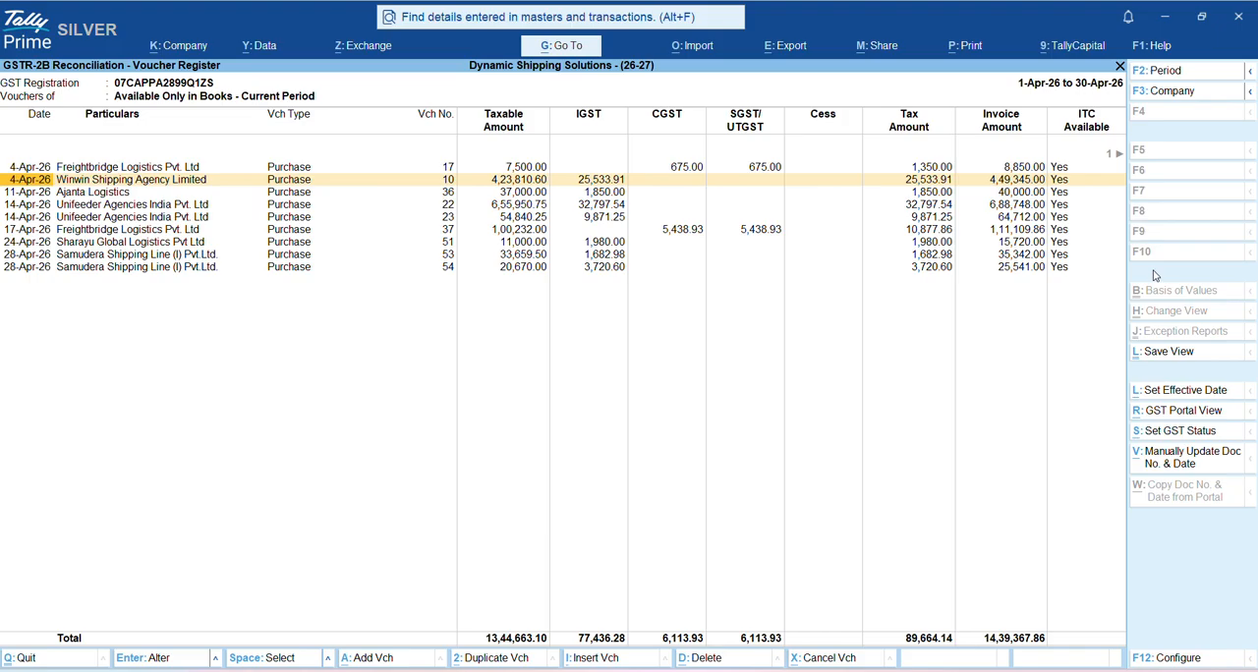